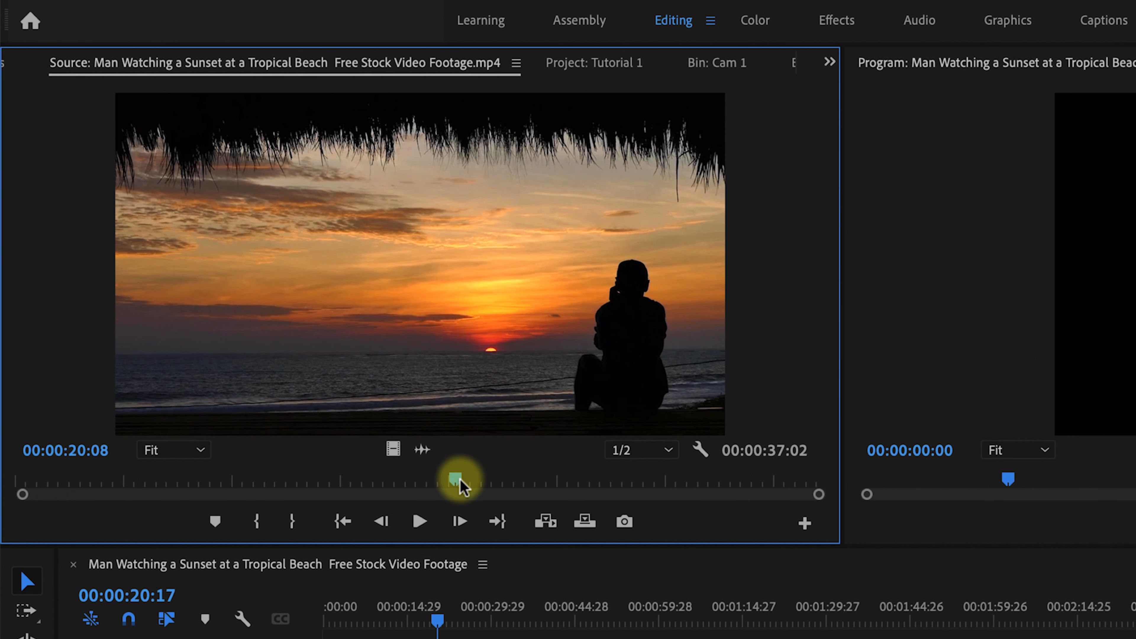
Drag only the video of the source clip onto track V1 at the start of the timeline.
{"action": "left_click_drag", "start_coordinate": [456, 478], "coordinate": [214, 488]}
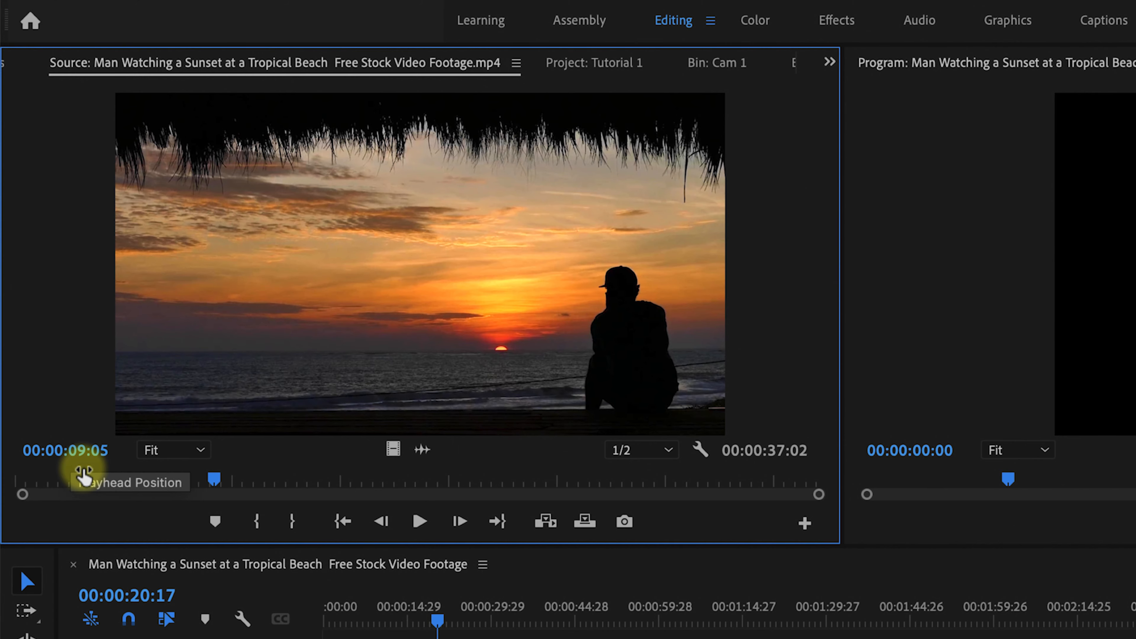
{"action": "left_click_drag", "start_coordinate": [214, 485], "coordinate": [437, 478]}
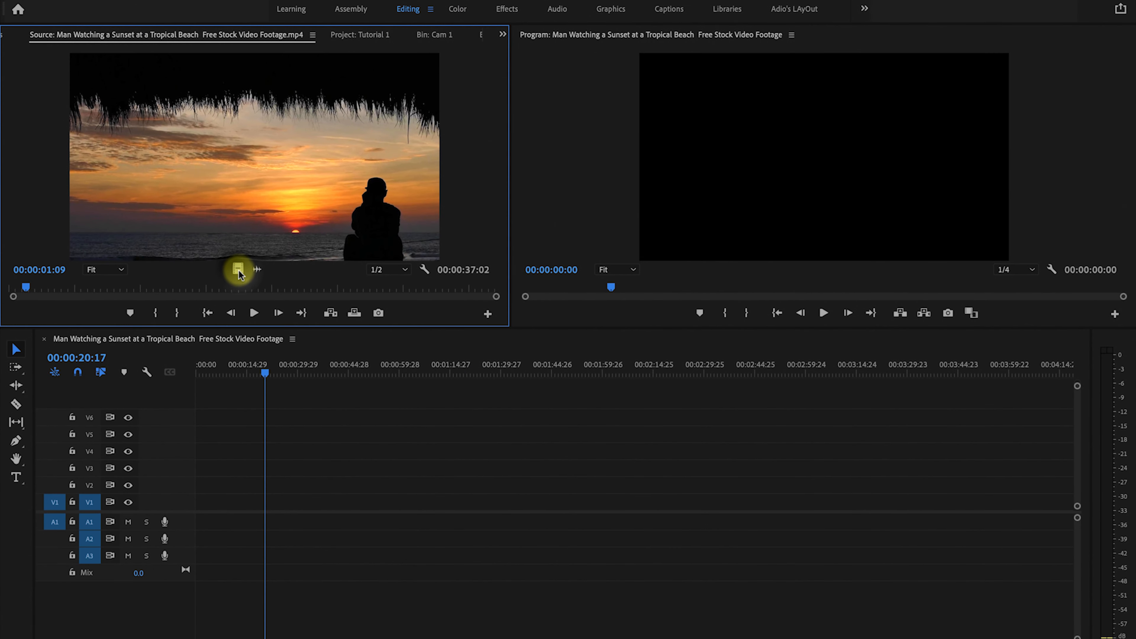
{"action": "left_click_drag", "start_coordinate": [239, 274], "coordinate": [196, 514]}
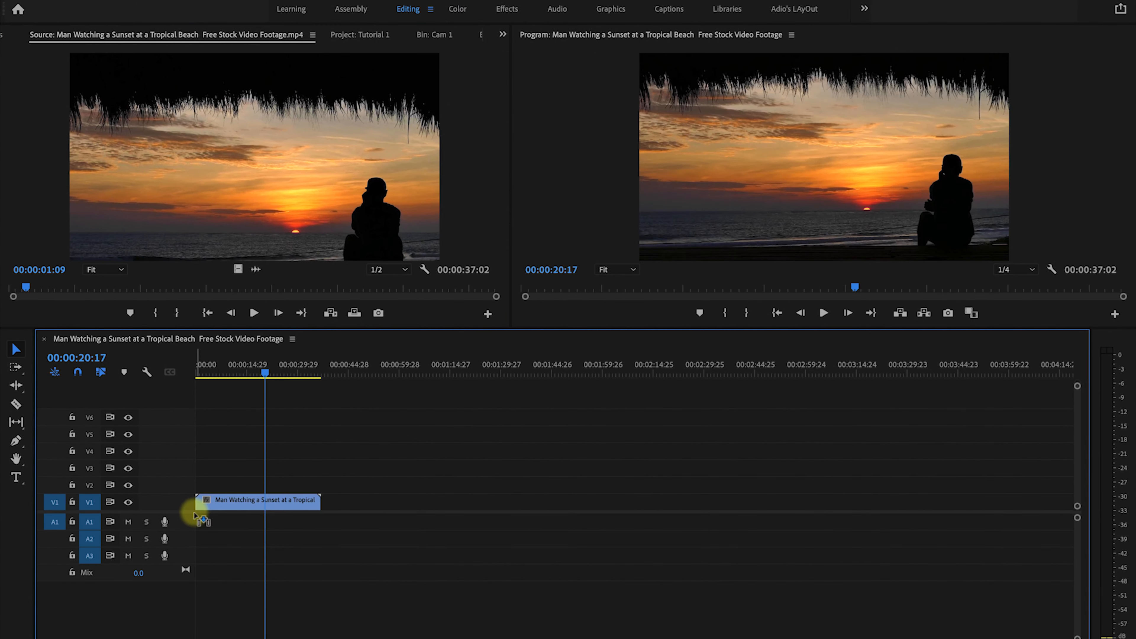
Play the video-only clip from the start of the timeline and delete it.
{"action": "left_click", "coordinate": [246, 503]}
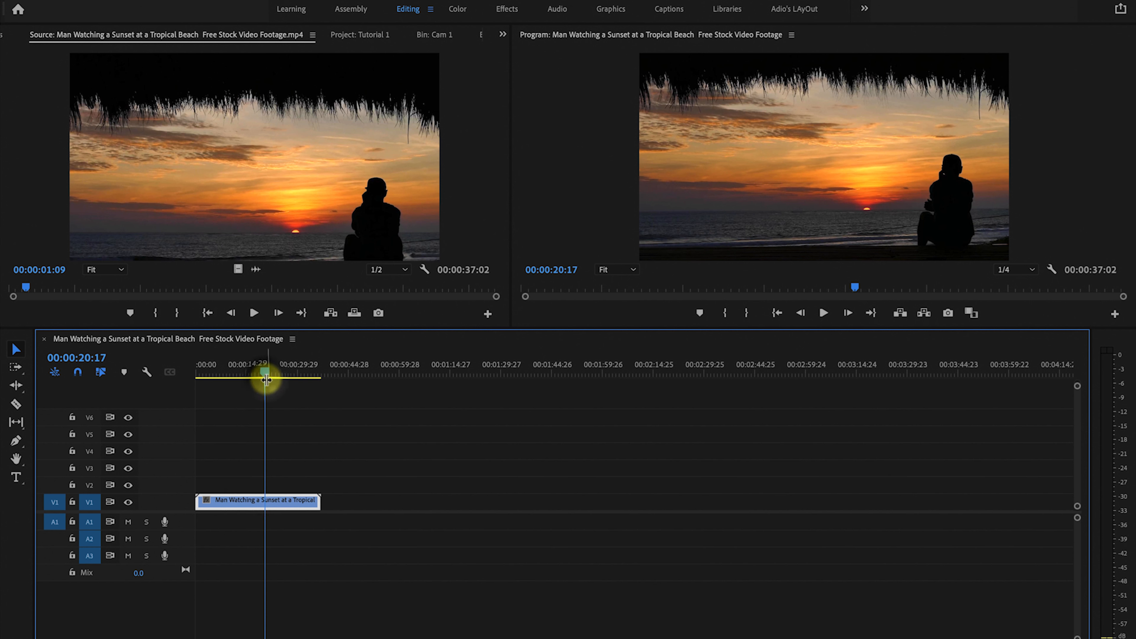
{"action": "left_click_drag", "start_coordinate": [266, 374], "coordinate": [196, 371]}
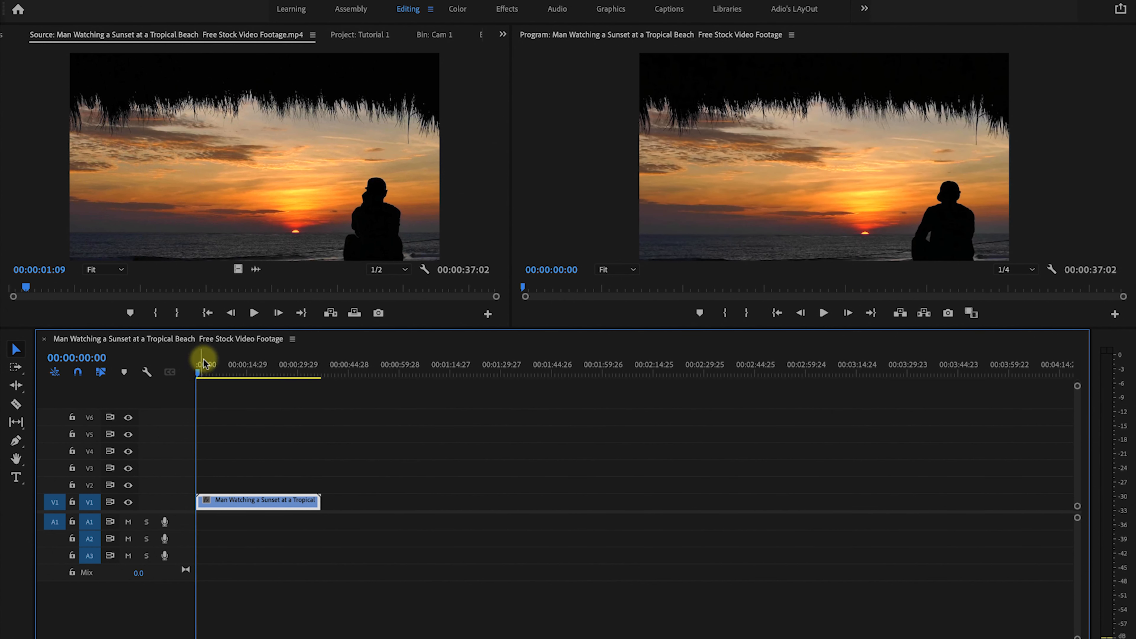
{"action": "key", "text": "space"}
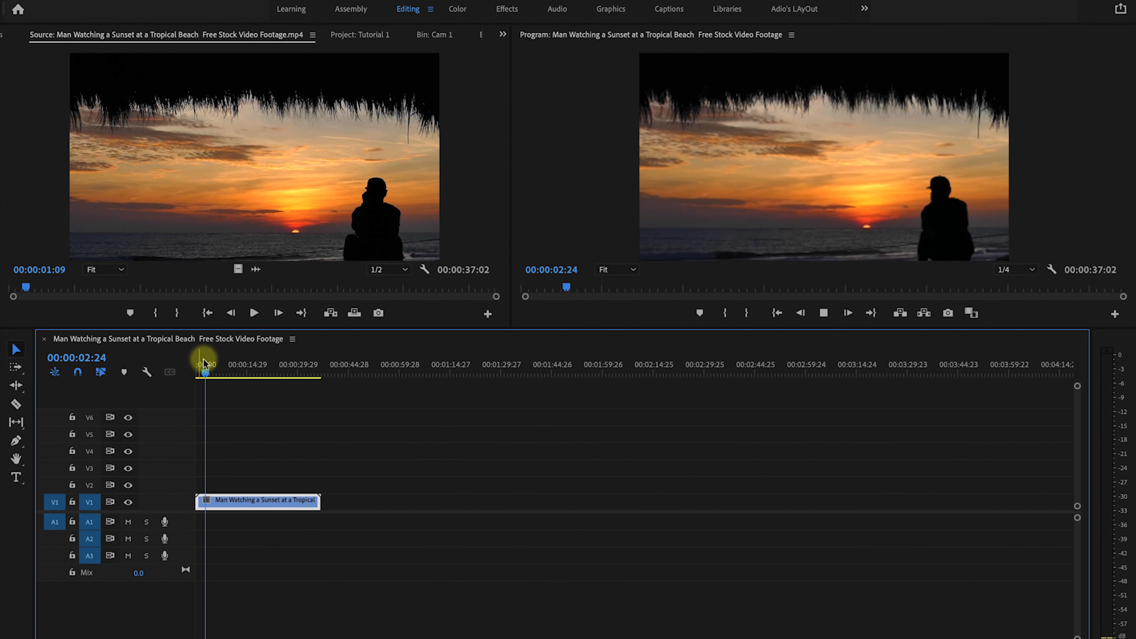
{"action": "key", "text": "space"}
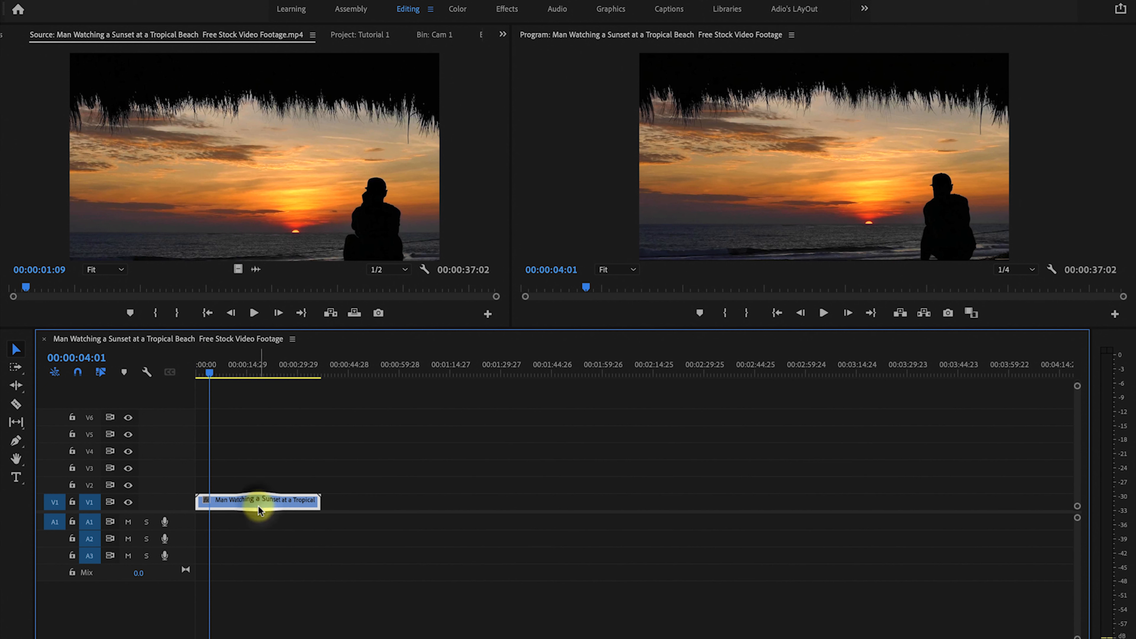
{"action": "key", "text": "Delete"}
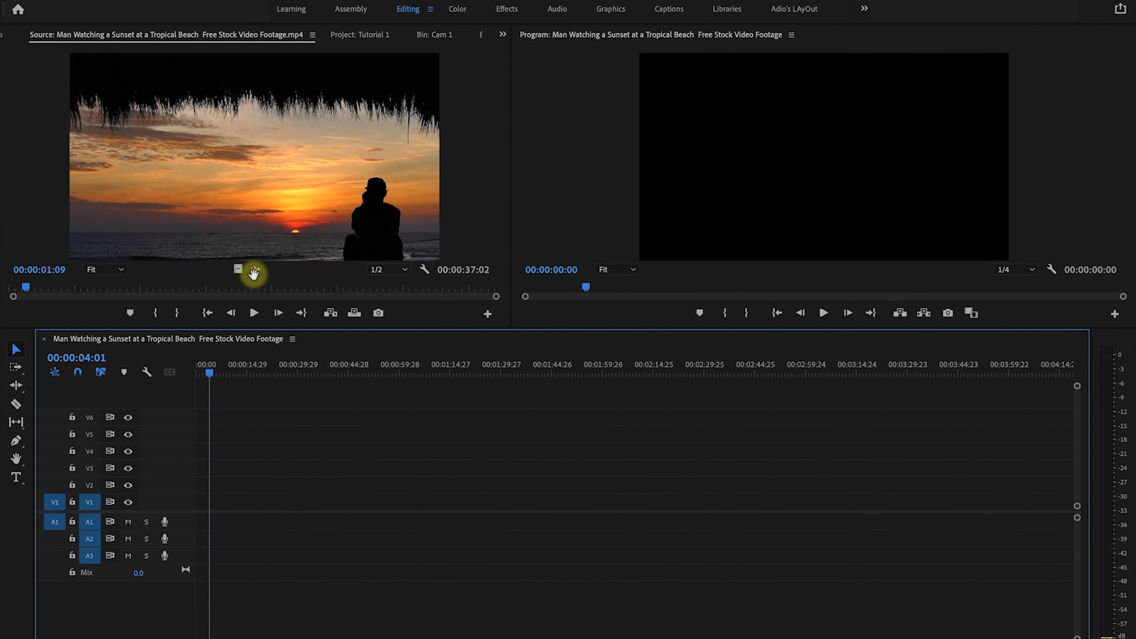
Drag only the source clip's audio onto track A1 and play it from the timeline start.
{"action": "left_click_drag", "start_coordinate": [254, 274], "coordinate": [191, 524]}
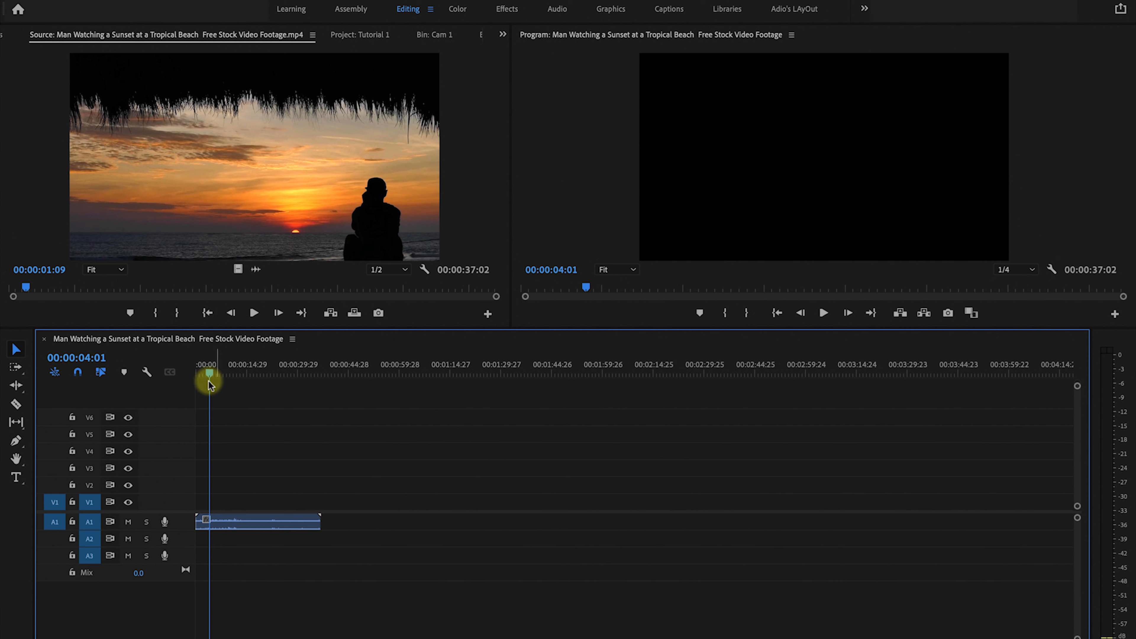
{"action": "left_click_drag", "start_coordinate": [209, 373], "coordinate": [194, 373]}
{"action": "key", "text": "space"}
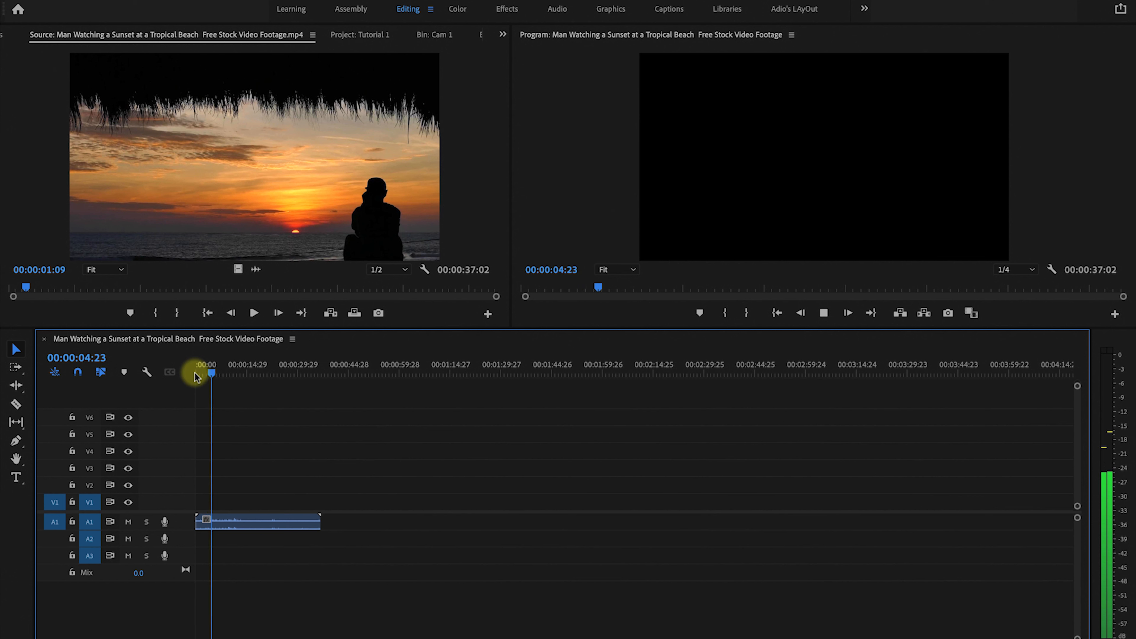
{"action": "key", "text": "space"}
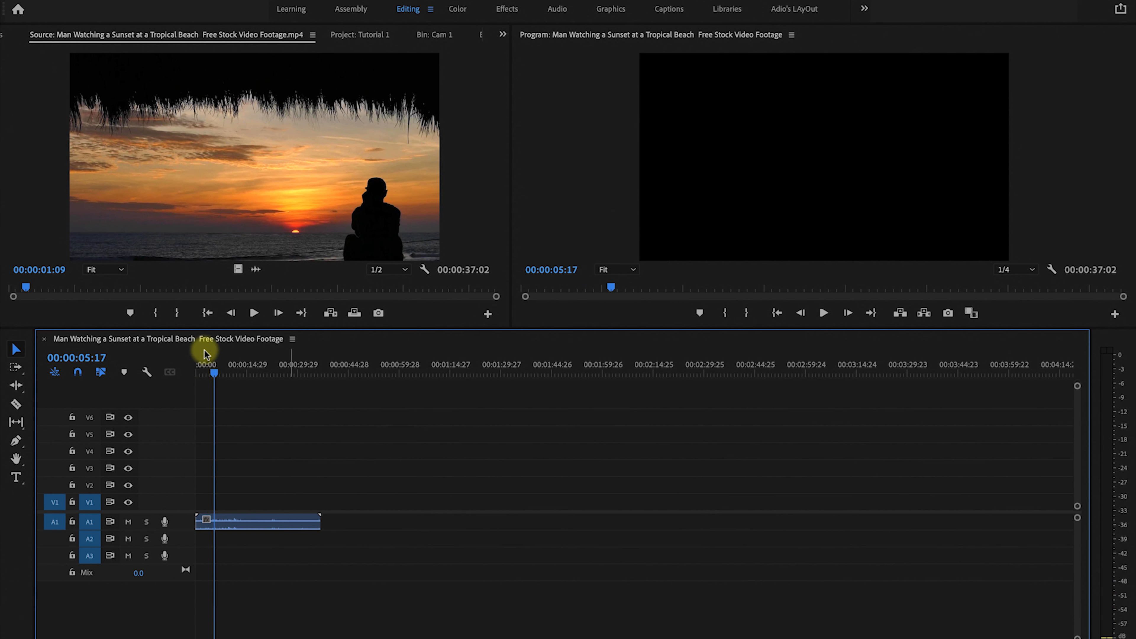
{"action": "left_click_drag", "start_coordinate": [237, 269], "coordinate": [401, 509]}
{"action": "left_click", "coordinate": [297, 521]}
{"action": "left_click", "coordinate": [403, 504]}
{"action": "left_click", "coordinate": [263, 289]}
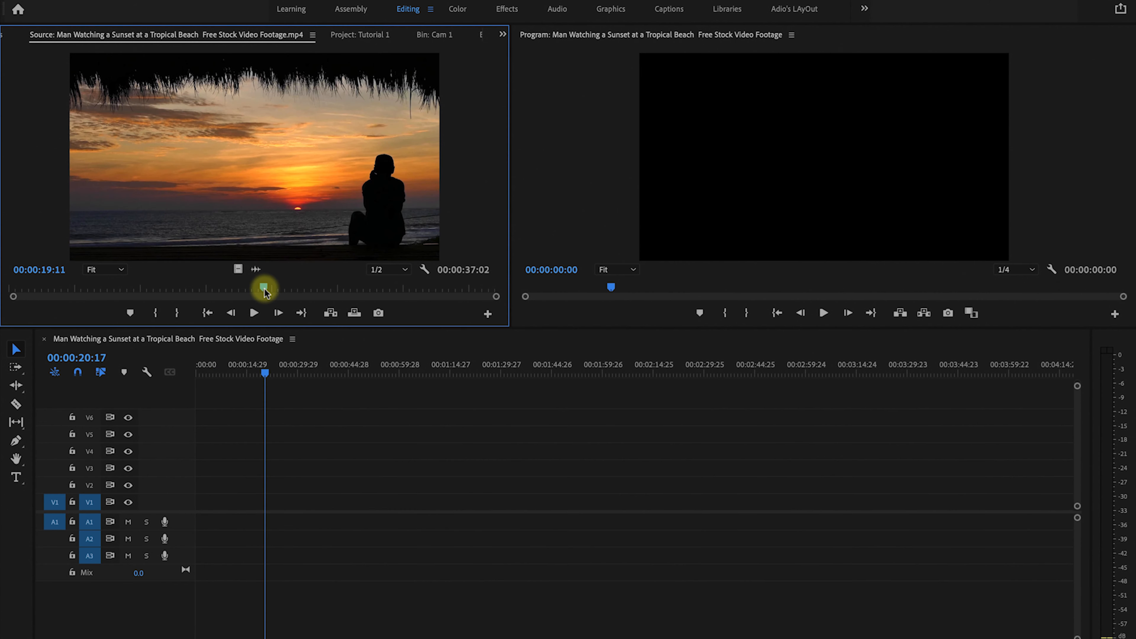
{"action": "left_click_drag", "start_coordinate": [265, 291], "coordinate": [28, 297]}
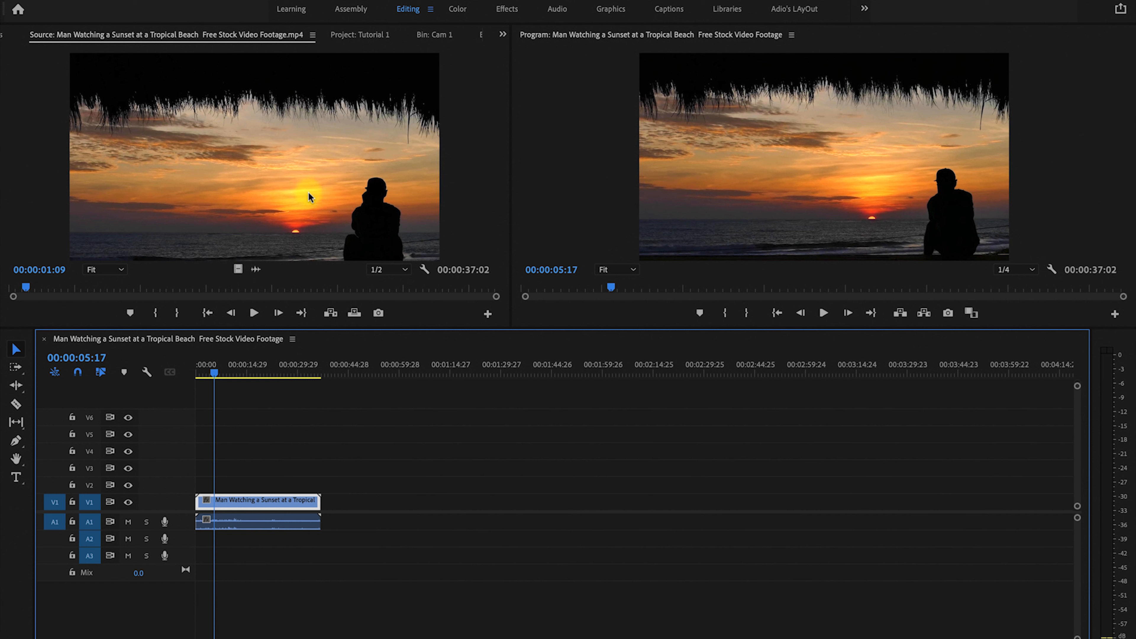
Place a second copy of the full source clip on the timeline, then select and delete both clips.
{"action": "left_click_drag", "start_coordinate": [309, 192], "coordinate": [376, 470]}
{"action": "left_click_drag", "start_coordinate": [377, 452], "coordinate": [375, 507]}
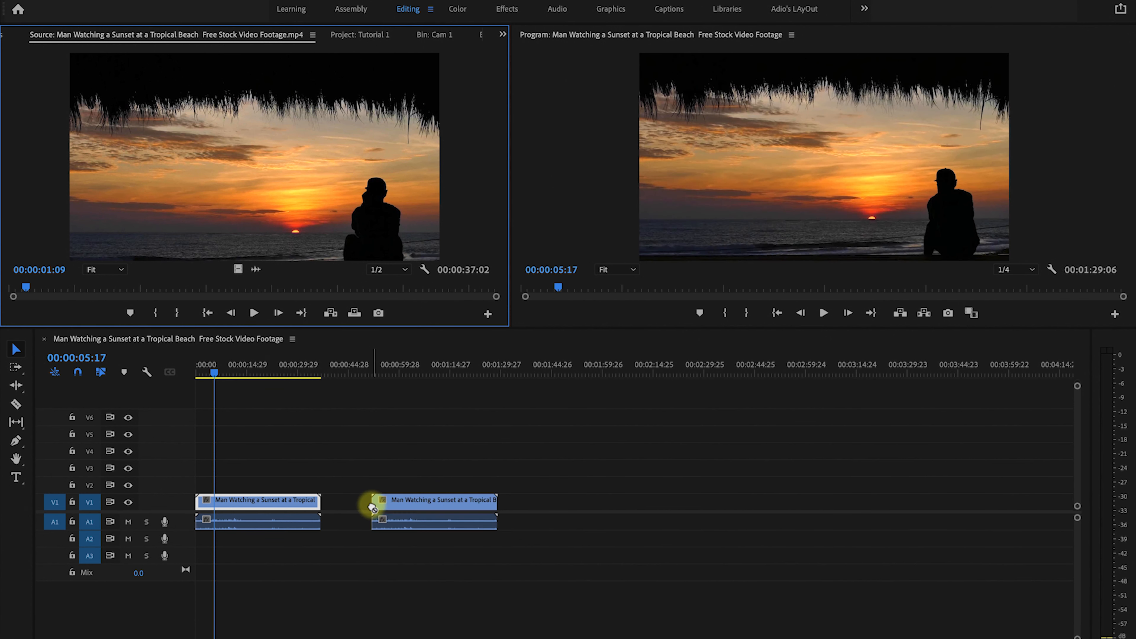
{"action": "left_click_drag", "start_coordinate": [269, 478], "coordinate": [410, 541]}
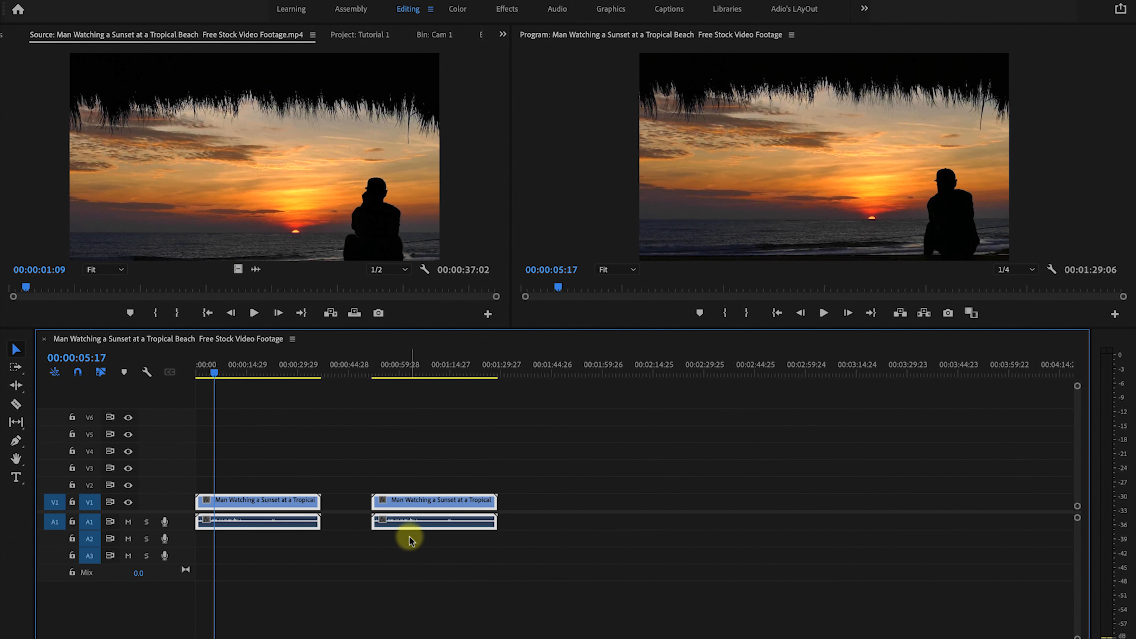
{"action": "key", "text": "Delete"}
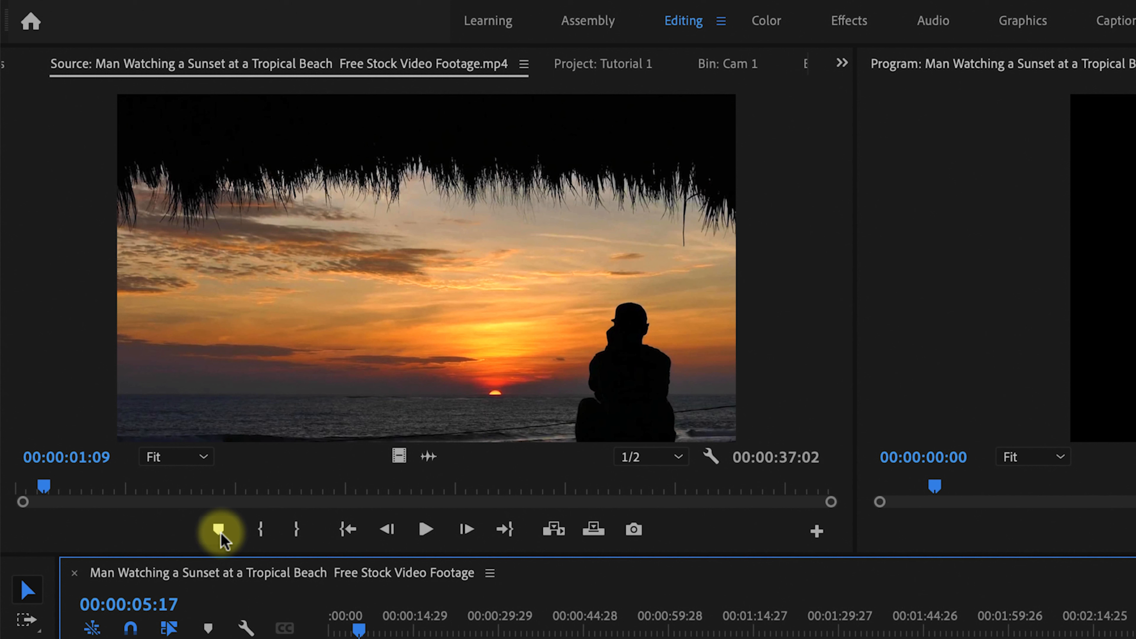
Add a marker to the source clip at 00:00:16:19.
{"action": "mouse_move", "coordinate": [364, 487]}
{"action": "left_mouse_down"}
{"action": "mouse_move", "coordinate": [351, 483]}
{"action": "mouse_move", "coordinate": [388, 504]}
{"action": "mouse_move", "coordinate": [353, 494]}
{"action": "mouse_move", "coordinate": [384, 494]}
{"action": "left_mouse_up"}
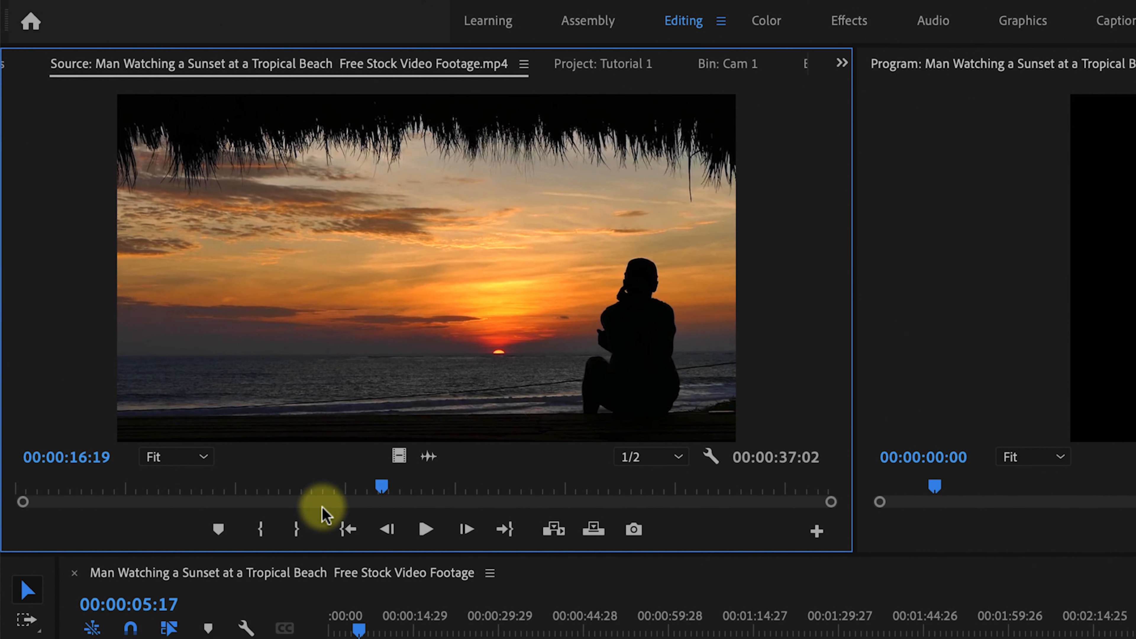
{"action": "left_click", "coordinate": [219, 530]}
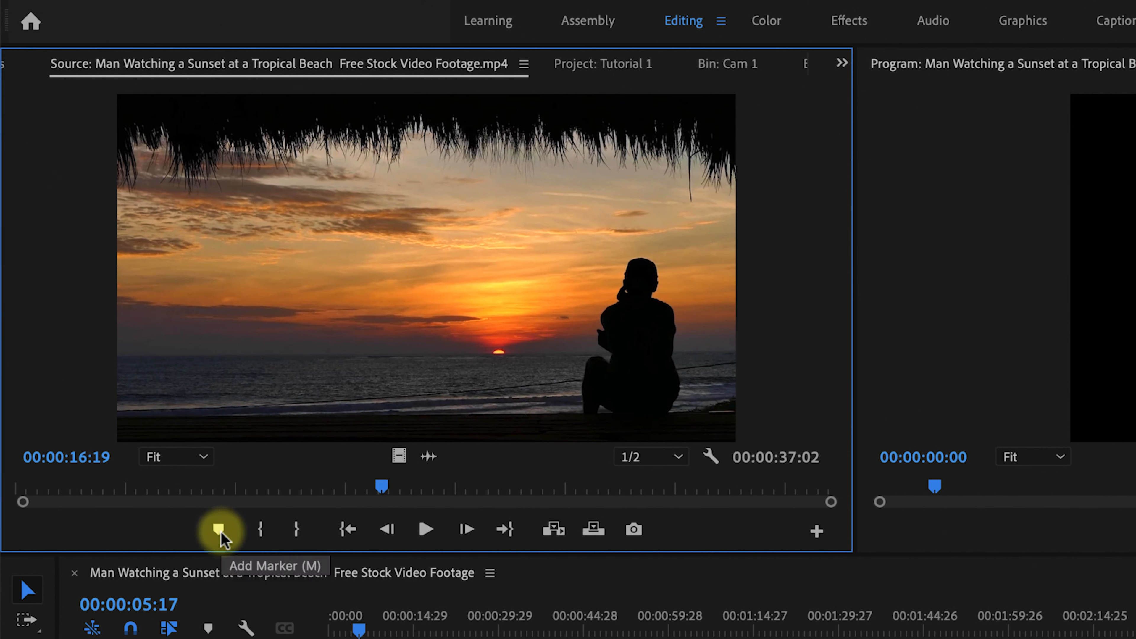
Open the marker's edit dialog and set its marker colour to green.
{"action": "left_click", "coordinate": [382, 467]}
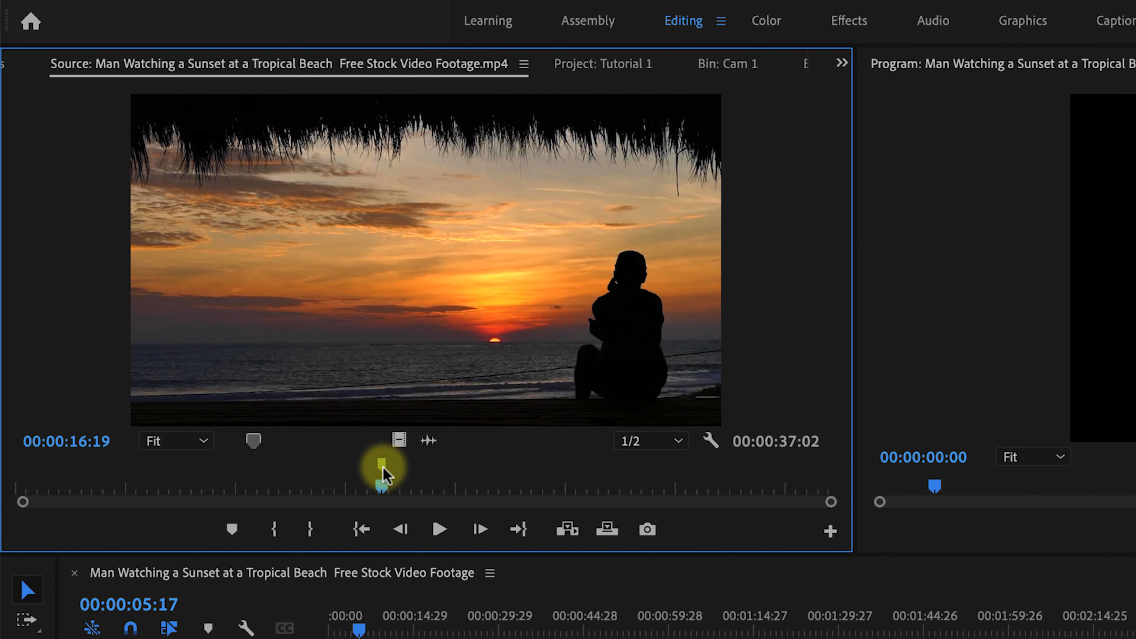
{"action": "right_click", "coordinate": [383, 468]}
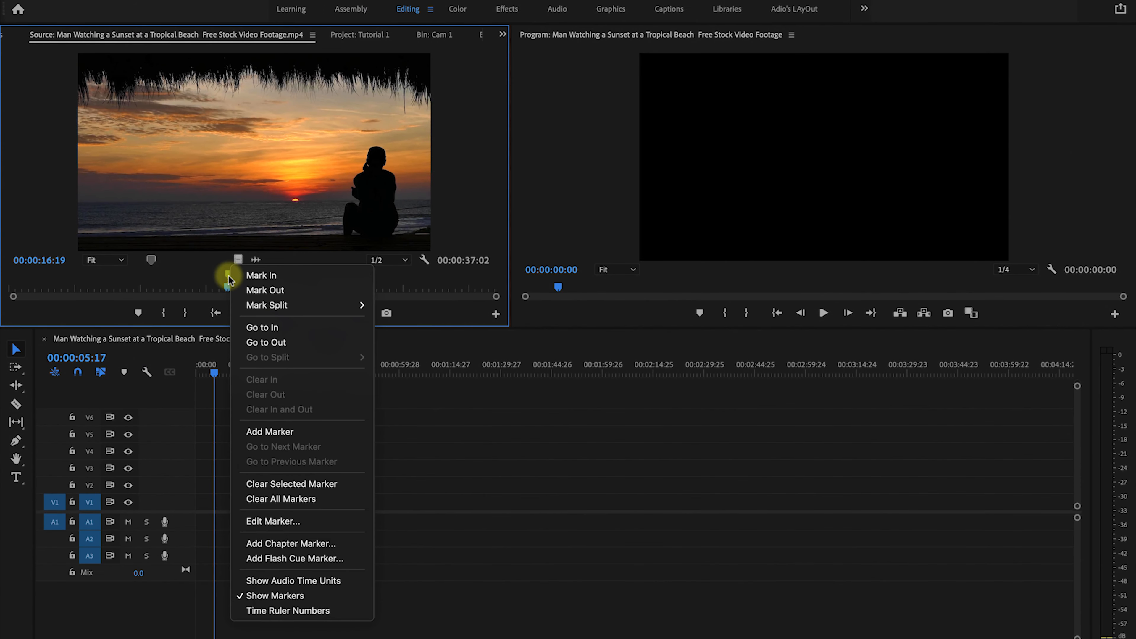
{"action": "left_click", "coordinate": [282, 521]}
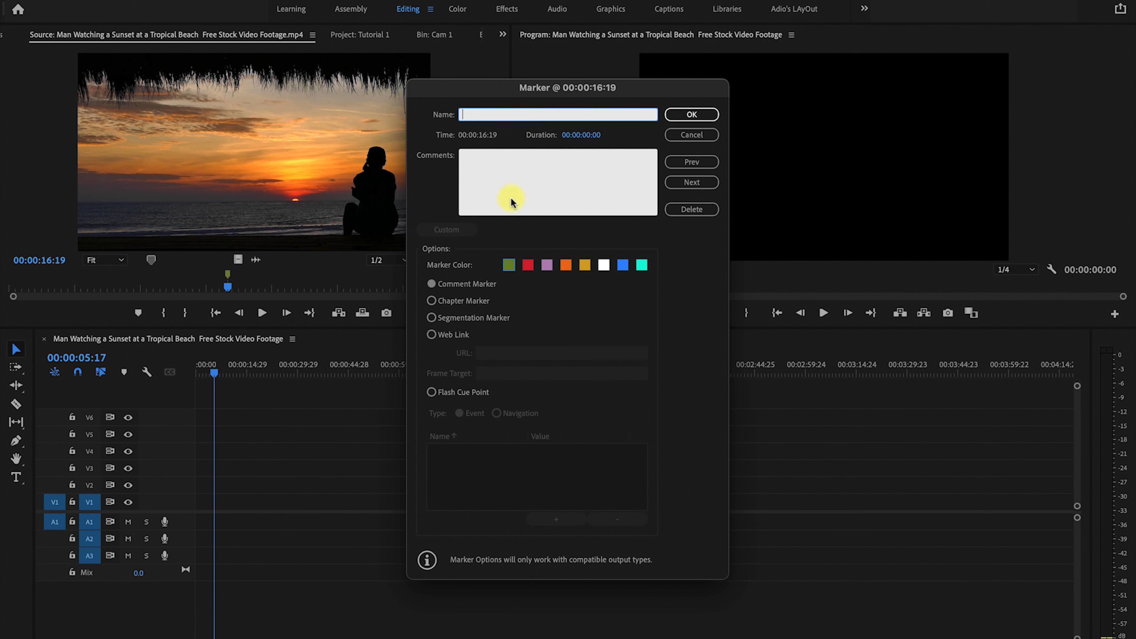
{"action": "left_click", "coordinate": [527, 265]}
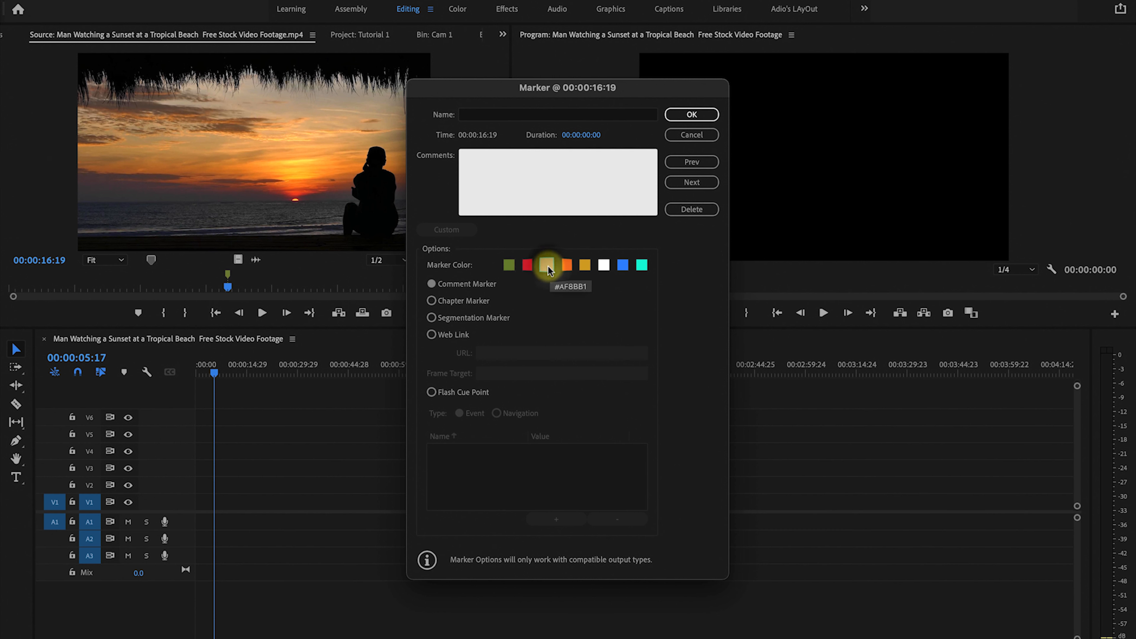
{"action": "left_click", "coordinate": [509, 265]}
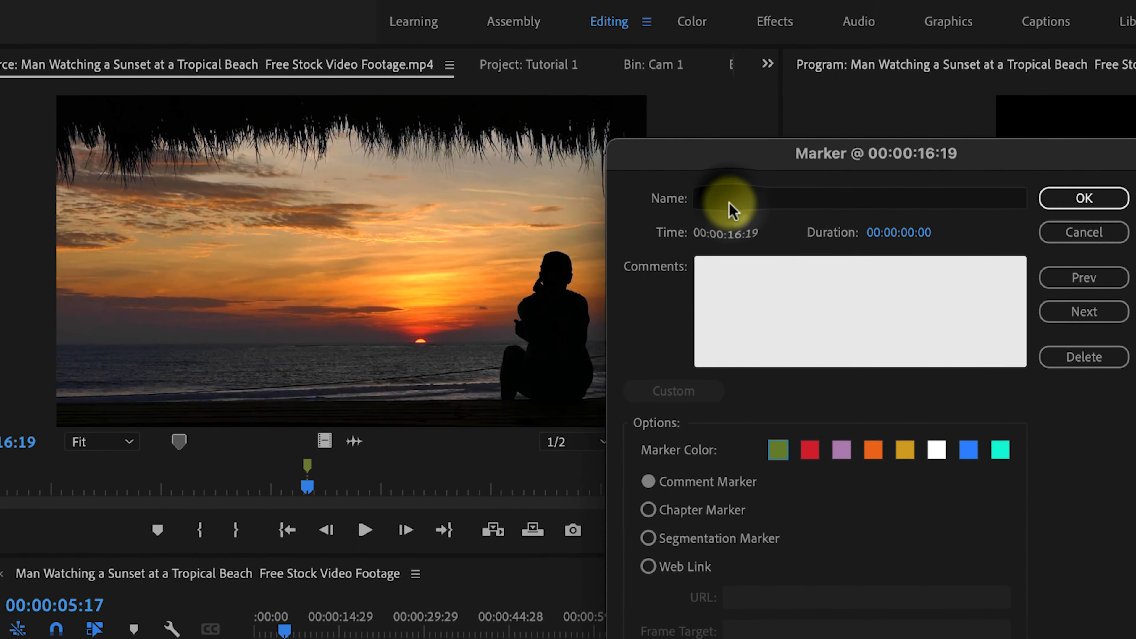
Name the marker Add text.
{"action": "left_click", "coordinate": [479, 116]}
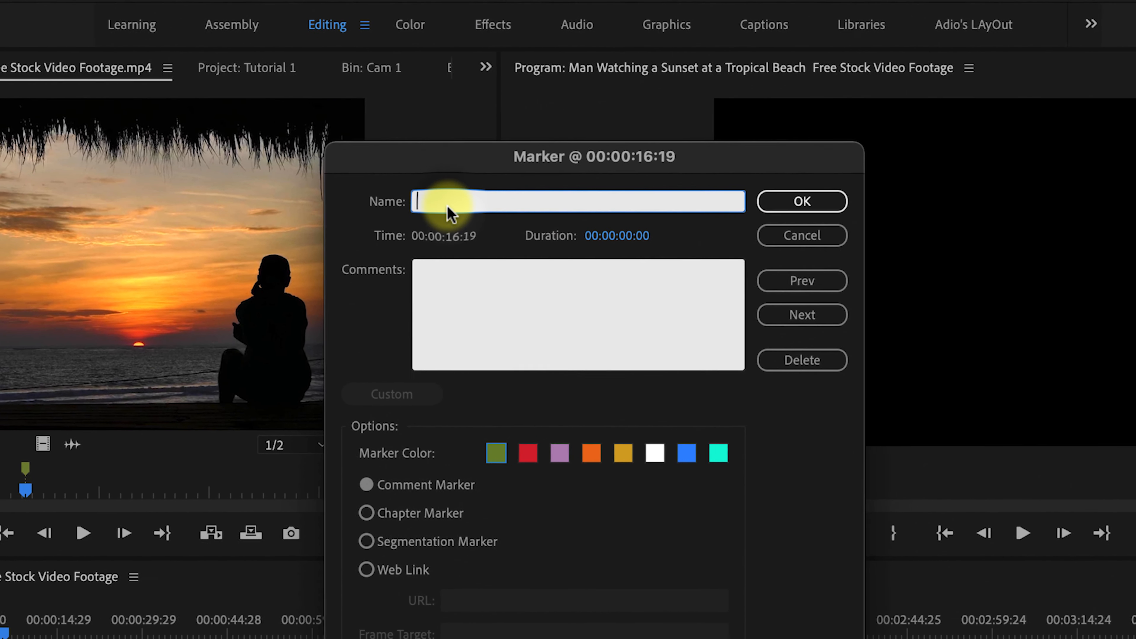
{"action": "type", "text": "Sdd"}
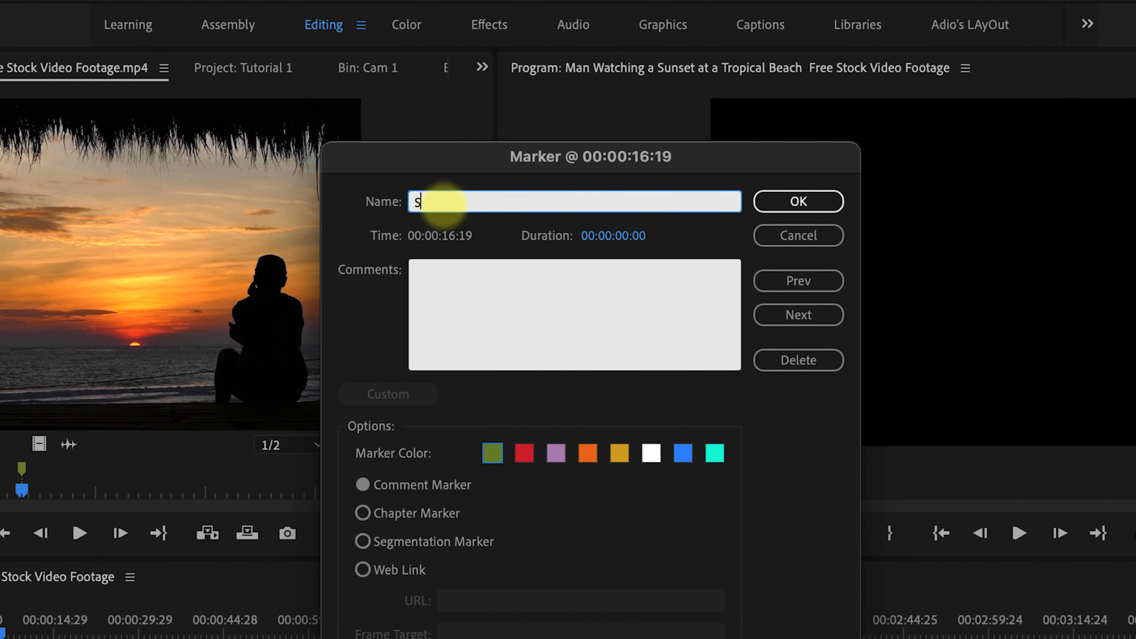
{"action": "key", "text": "BackSpace"}
{"action": "key", "text": "BackSpace"}
{"action": "key", "text": "BackSpace"}
{"action": "type", "text": "Add text"}
Enter the comment I can do all things. for the marker and confirm it.
{"action": "left_click", "coordinate": [459, 295]}
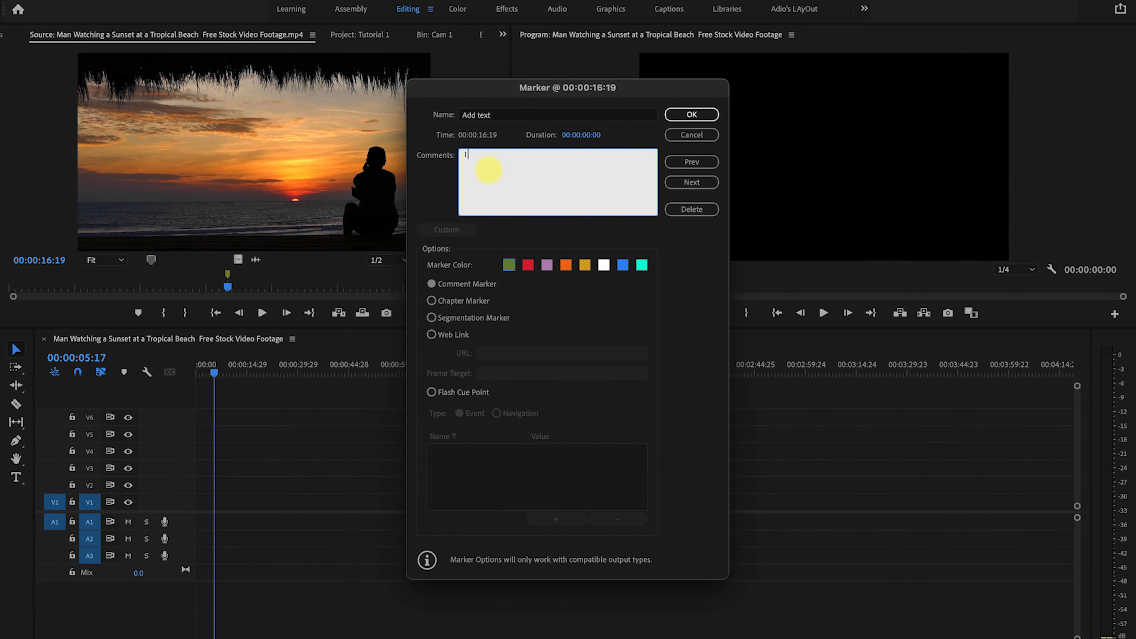
{"action": "type", "text": "can do all things."}
{"action": "left_click", "coordinate": [704, 117]}
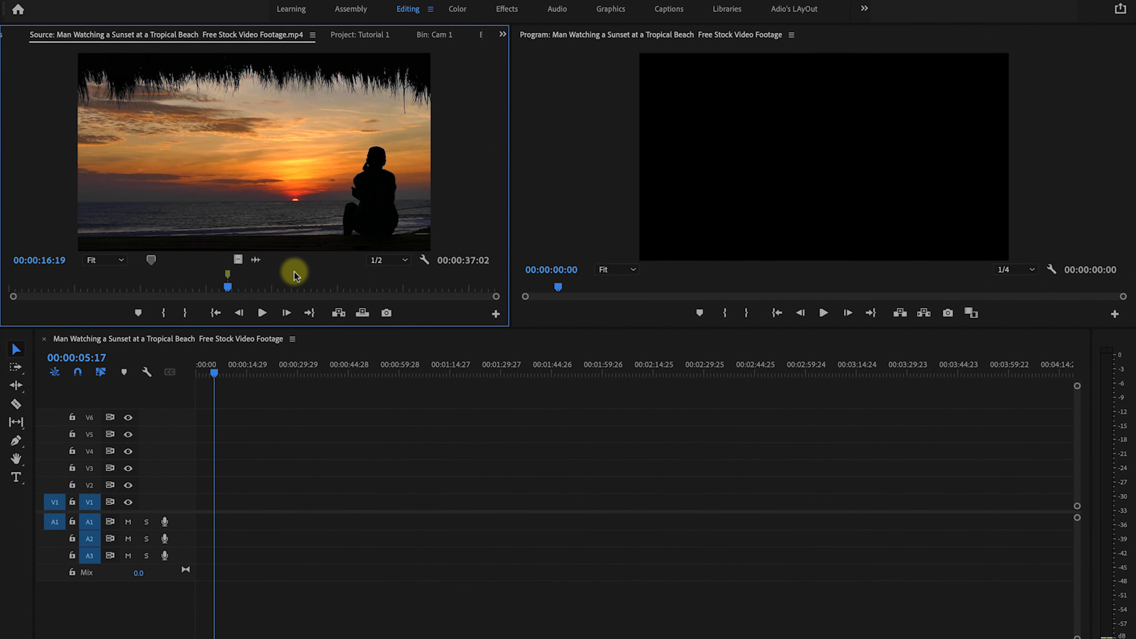
Place the full source clip, with its marker, at the start of the timeline.
{"action": "mouse_move", "coordinate": [229, 277]}
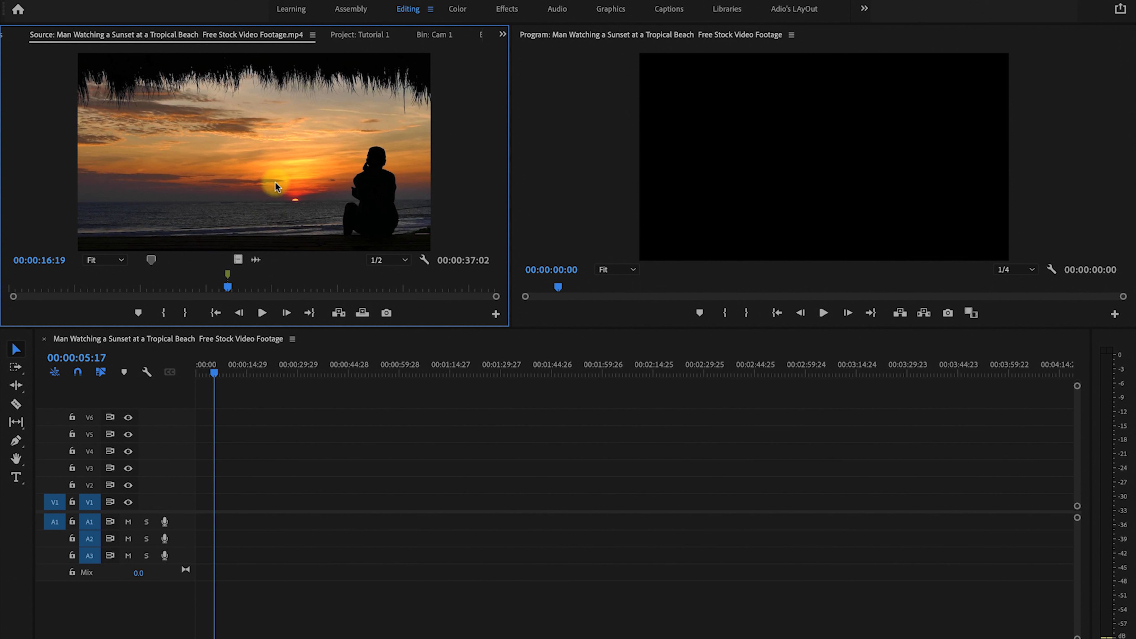
{"action": "left_click_drag", "start_coordinate": [275, 183], "coordinate": [192, 516]}
Zoom into the timeline around the clip's marker to inspect it.
{"action": "left_click", "coordinate": [244, 373]}
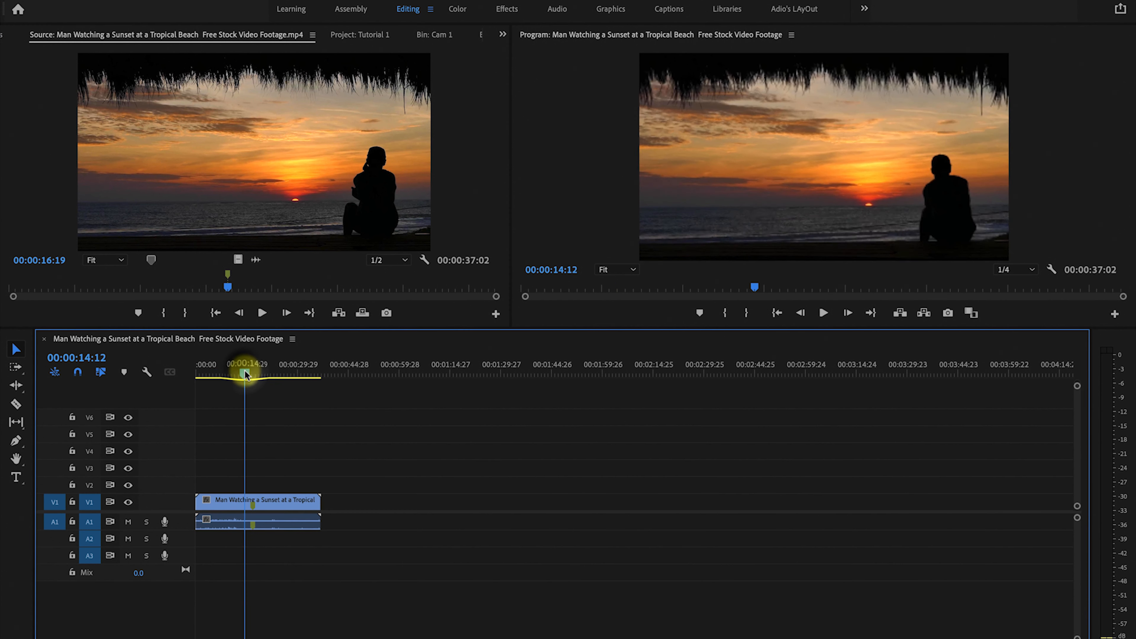
{"action": "key", "text": "equal"}
{"action": "key", "text": "equal"}
{"action": "key", "text": "equal"}
{"action": "key", "text": "equal"}
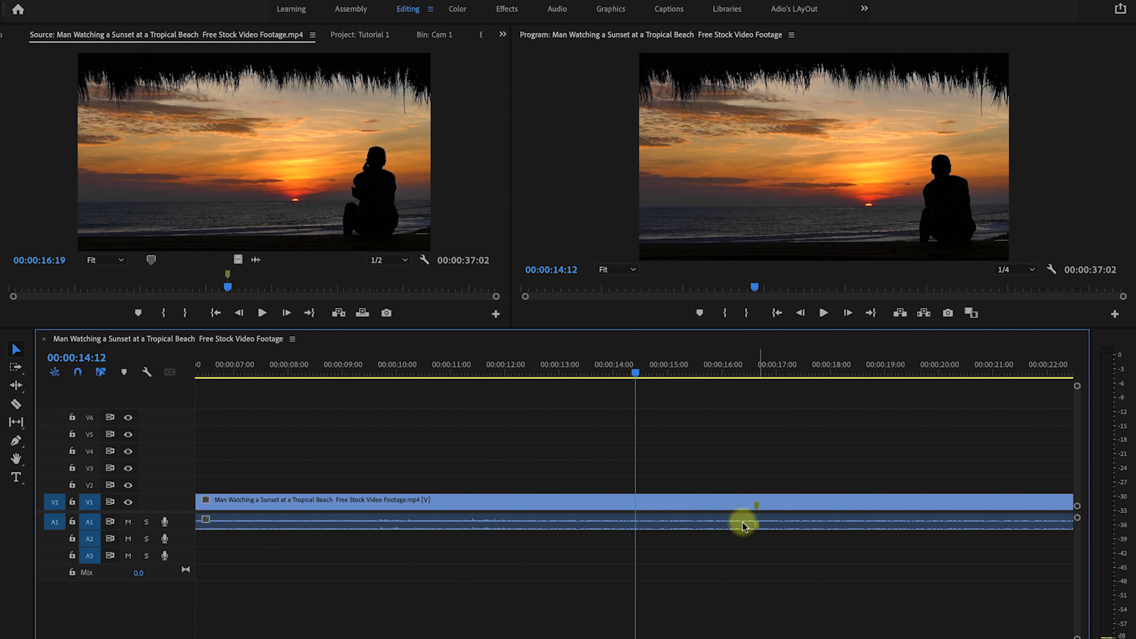
{"action": "left_click", "coordinate": [761, 370]}
{"action": "left_click_drag", "start_coordinate": [761, 370], "coordinate": [769, 372]}
{"action": "left_click", "coordinate": [757, 509]}
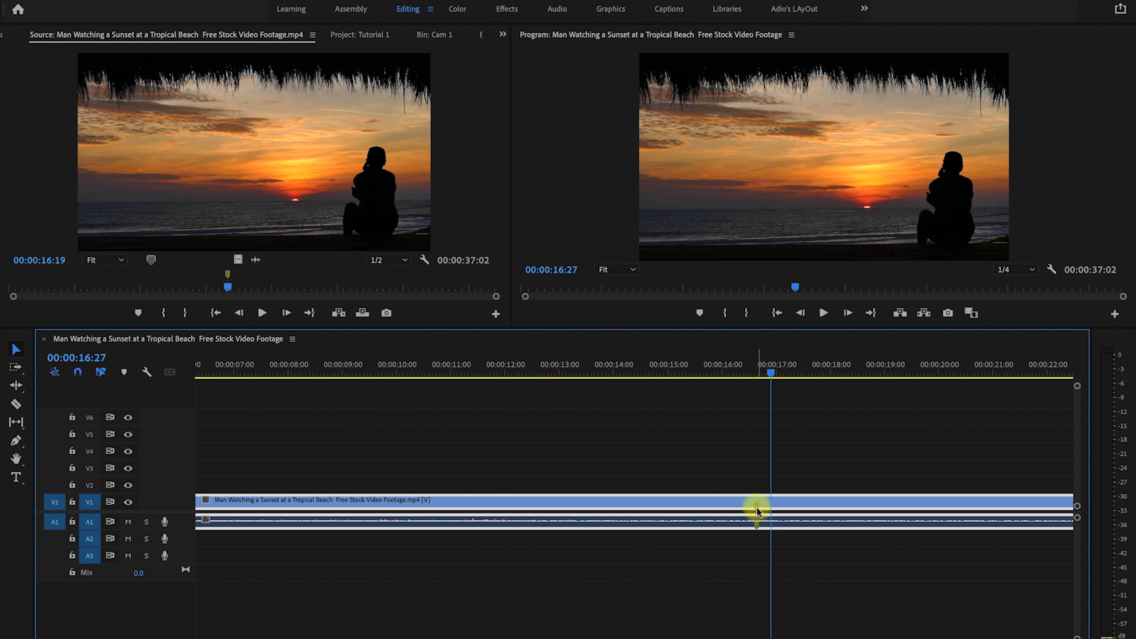
Move the playhead onto the marker at 00:00:16:19 and zoom the timeline back out.
{"action": "mouse_move", "coordinate": [756, 507]}
{"action": "key", "text": "equal"}
{"action": "key", "text": "equal"}
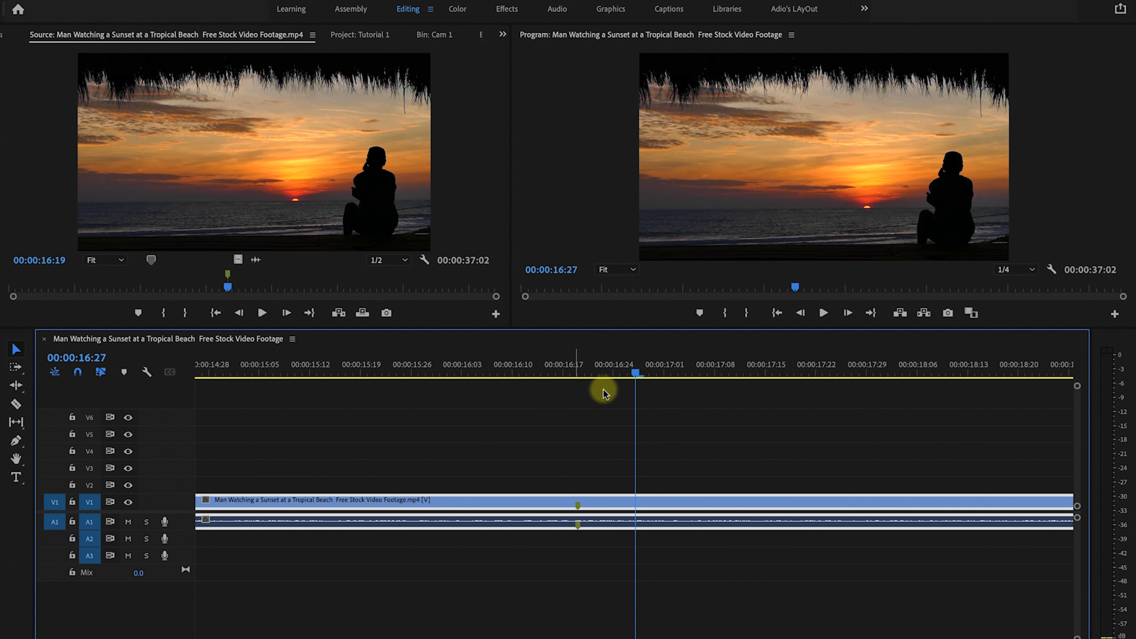
{"action": "left_click", "coordinate": [578, 374]}
{"action": "key", "text": "minus"}
{"action": "key", "text": "minus"}
{"action": "key", "text": "minus"}
{"action": "key", "text": "minus"}
{"action": "key", "text": "minus"}
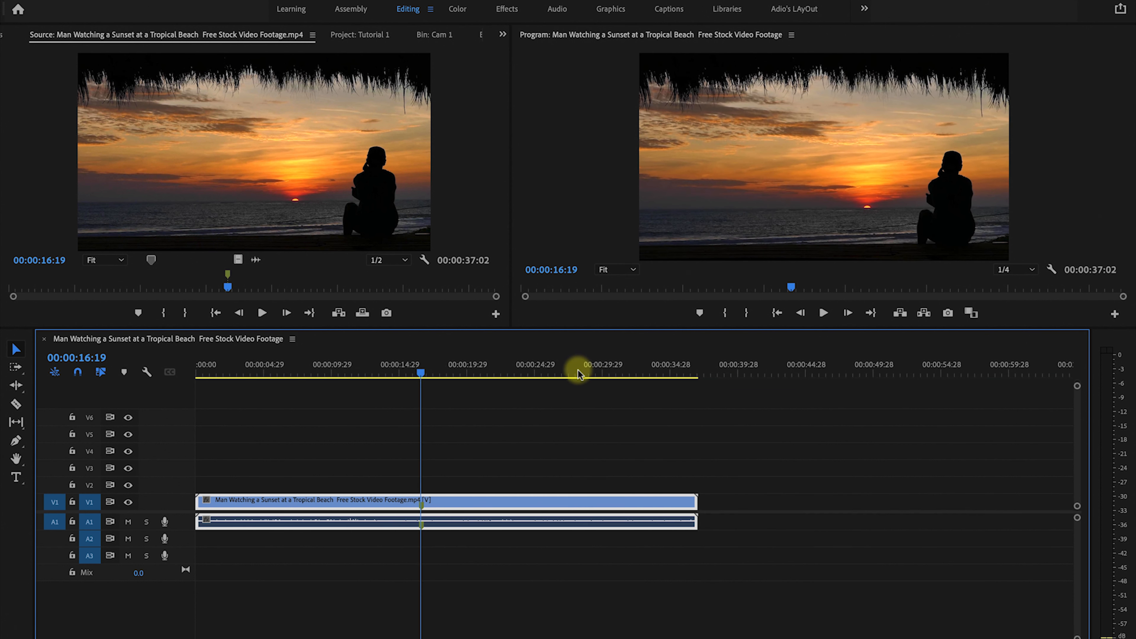
{"action": "left_click", "coordinate": [350, 465]}
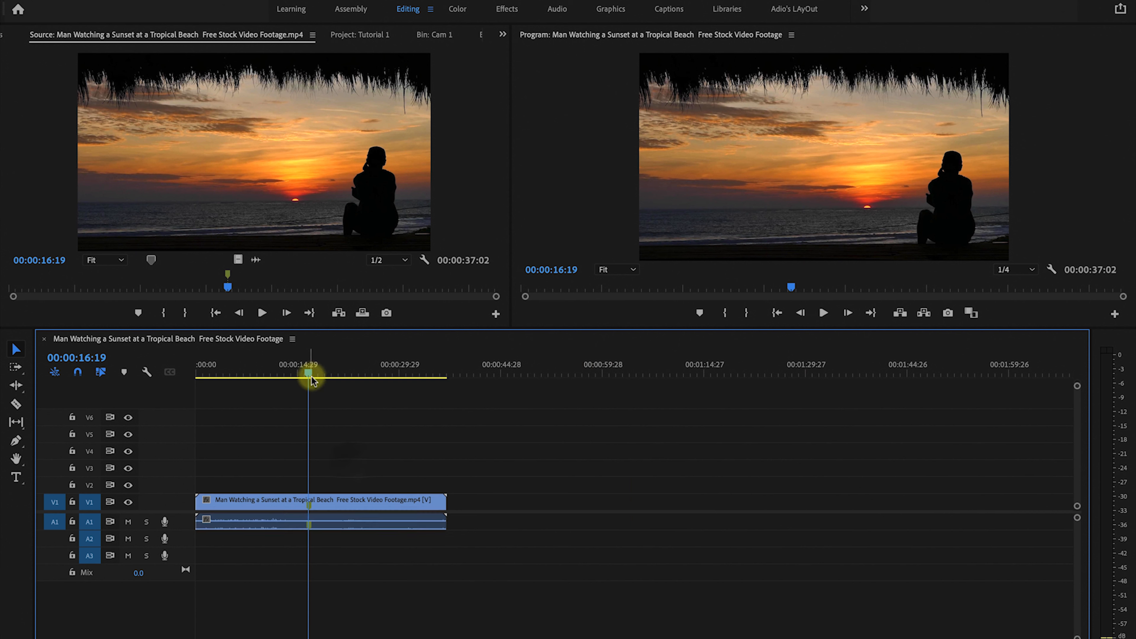
Delete the sunset clip from the timeline.
{"action": "left_click_drag", "start_coordinate": [309, 376], "coordinate": [298, 372]}
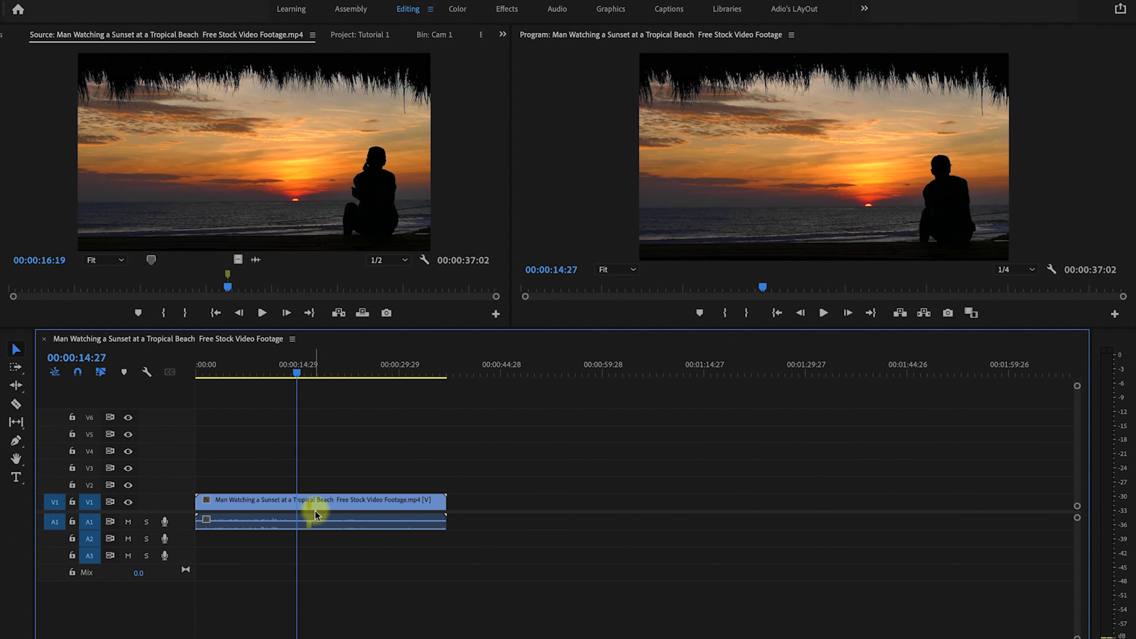
{"action": "mouse_move", "coordinate": [315, 515]}
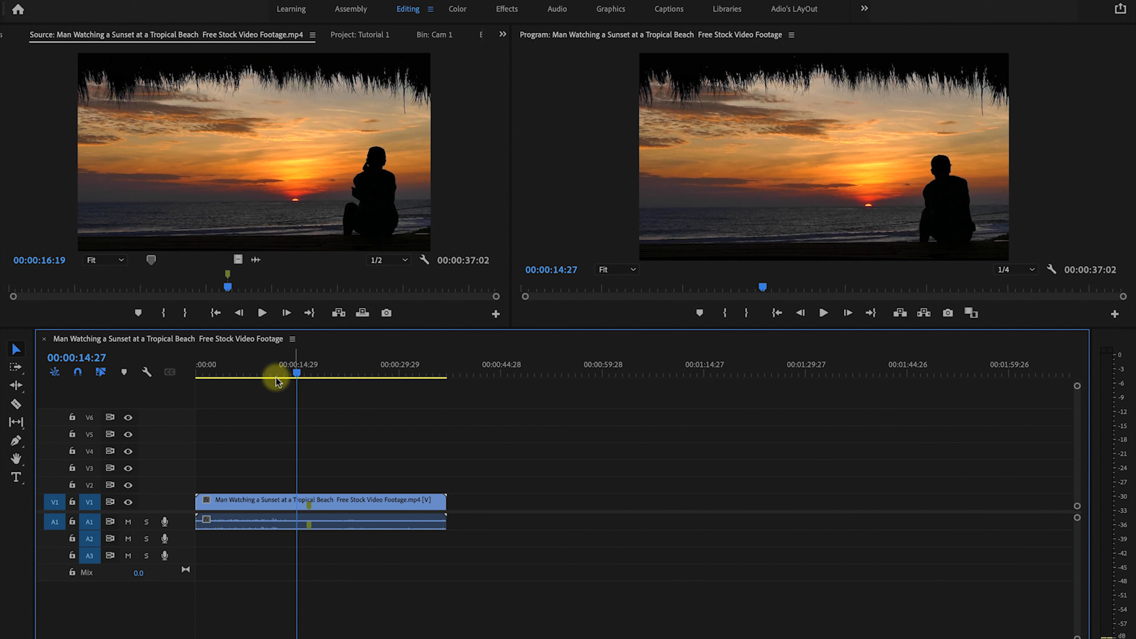
{"action": "left_click", "coordinate": [281, 500]}
{"action": "key", "text": "Delete"}
Add several more markers at different points along the source clip.
{"action": "left_click_drag", "start_coordinate": [228, 286], "coordinate": [268, 287]}
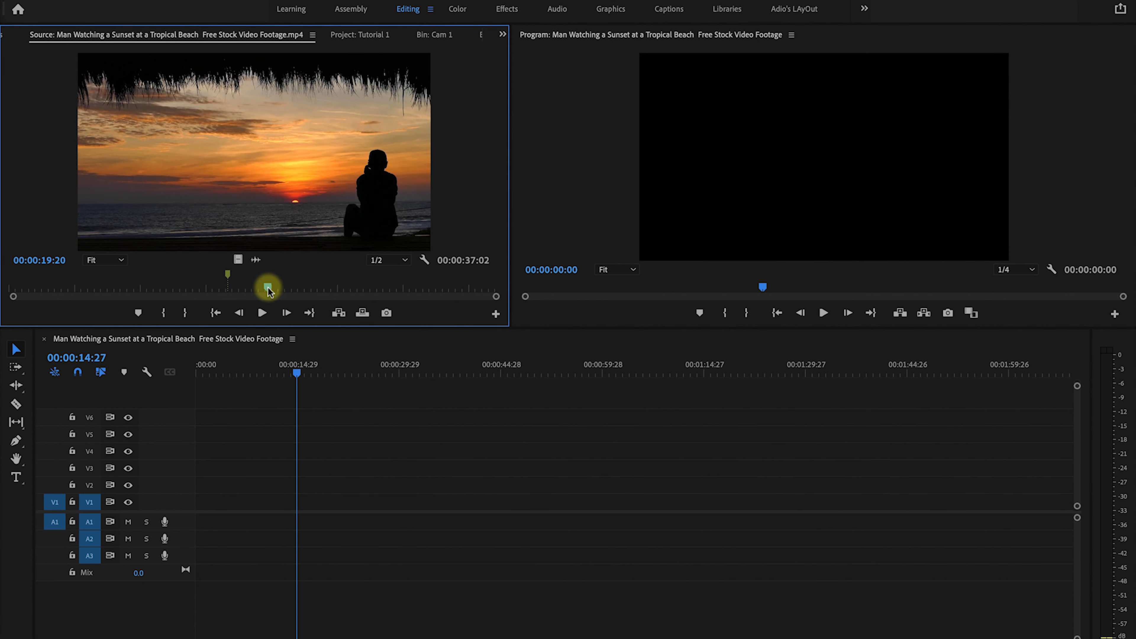
{"action": "left_click", "coordinate": [138, 313]}
{"action": "left_click", "coordinate": [139, 312]}
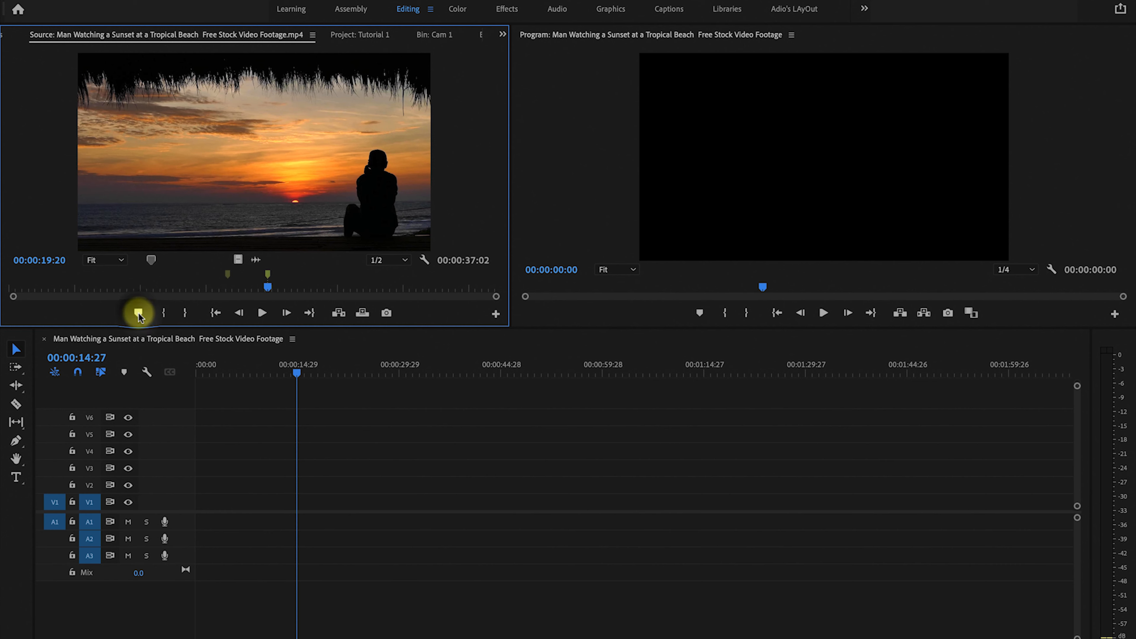
{"action": "left_click_drag", "start_coordinate": [267, 286], "coordinate": [375, 287]}
{"action": "left_click", "coordinate": [139, 313]}
{"action": "left_click", "coordinate": [139, 312]}
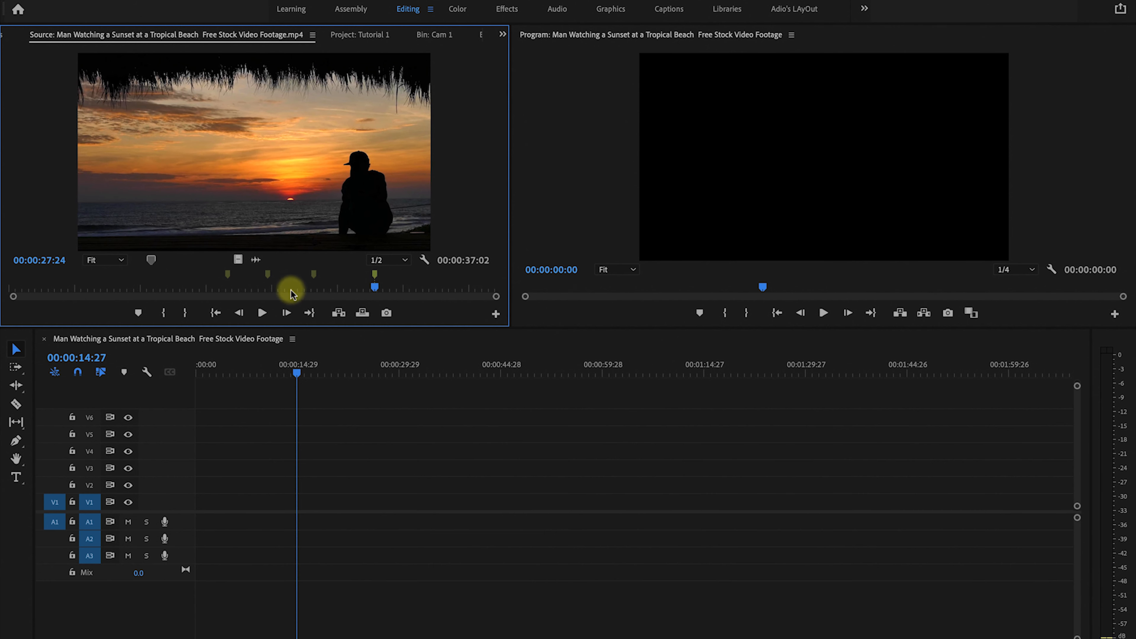
Remove the markers from the source clip, one at a time.
{"action": "right_click", "coordinate": [375, 277]}
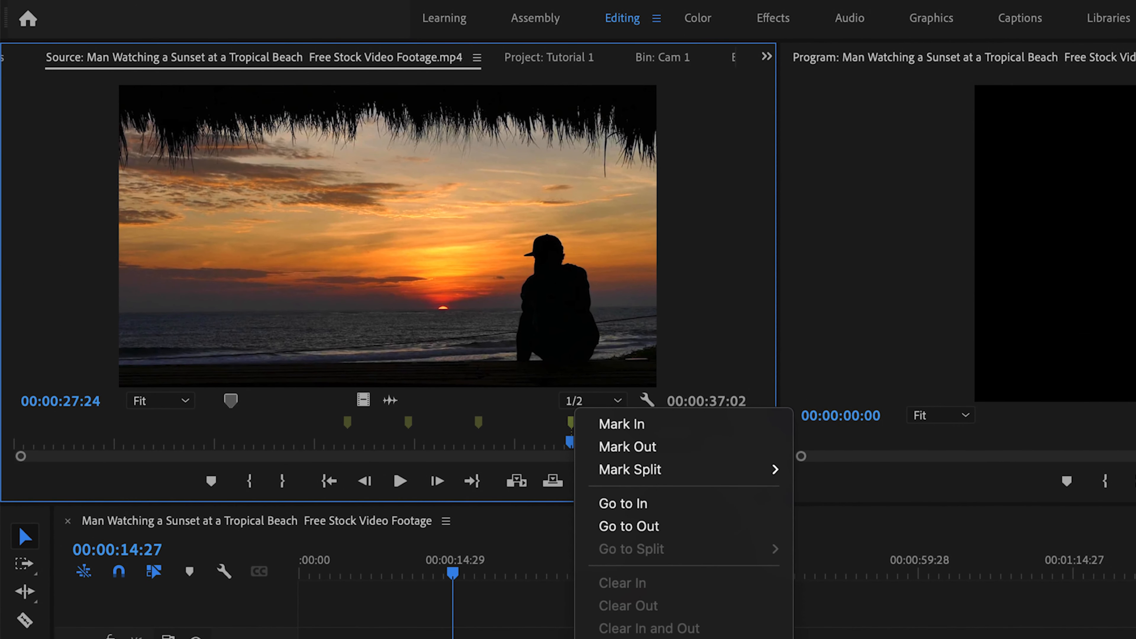
{"action": "left_click", "coordinate": [672, 638]}
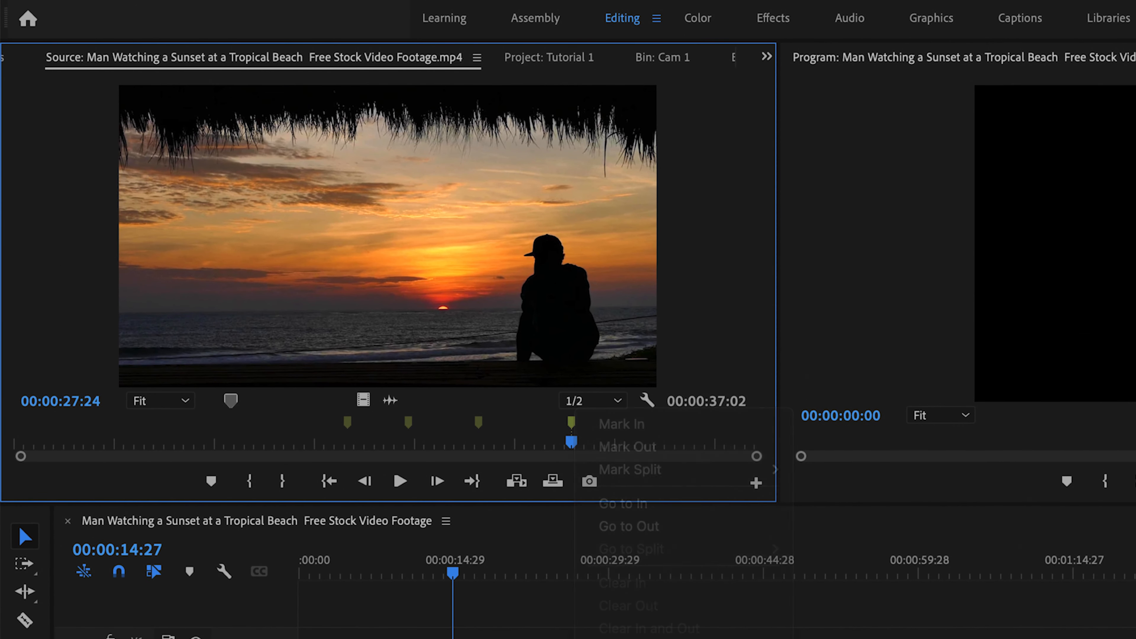
{"action": "right_click", "coordinate": [479, 425]}
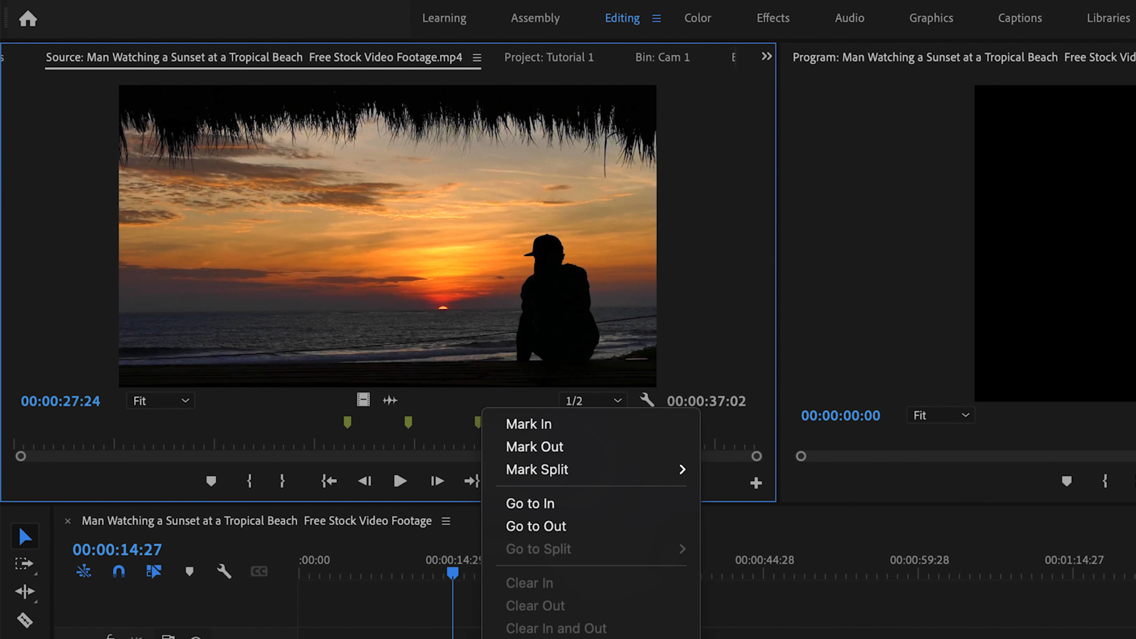
{"action": "left_click", "coordinate": [550, 638]}
{"action": "left_click_drag", "start_coordinate": [361, 442], "coordinate": [326, 442]}
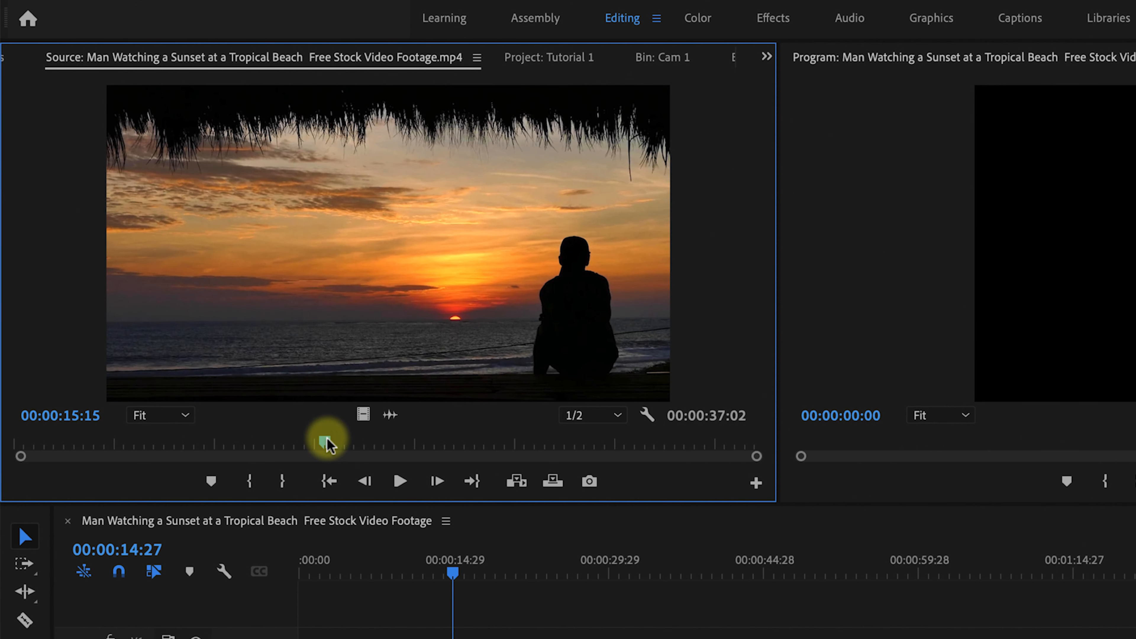
{"action": "left_click_drag", "start_coordinate": [326, 443], "coordinate": [326, 443]}
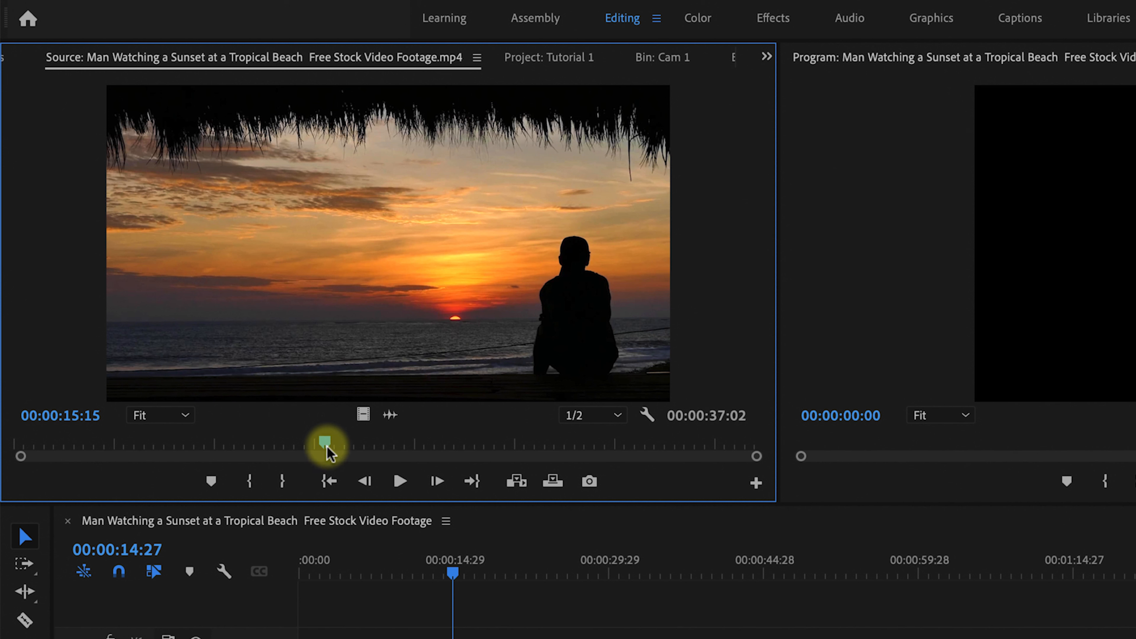
{"action": "left_click_drag", "start_coordinate": [325, 442], "coordinate": [138, 432]}
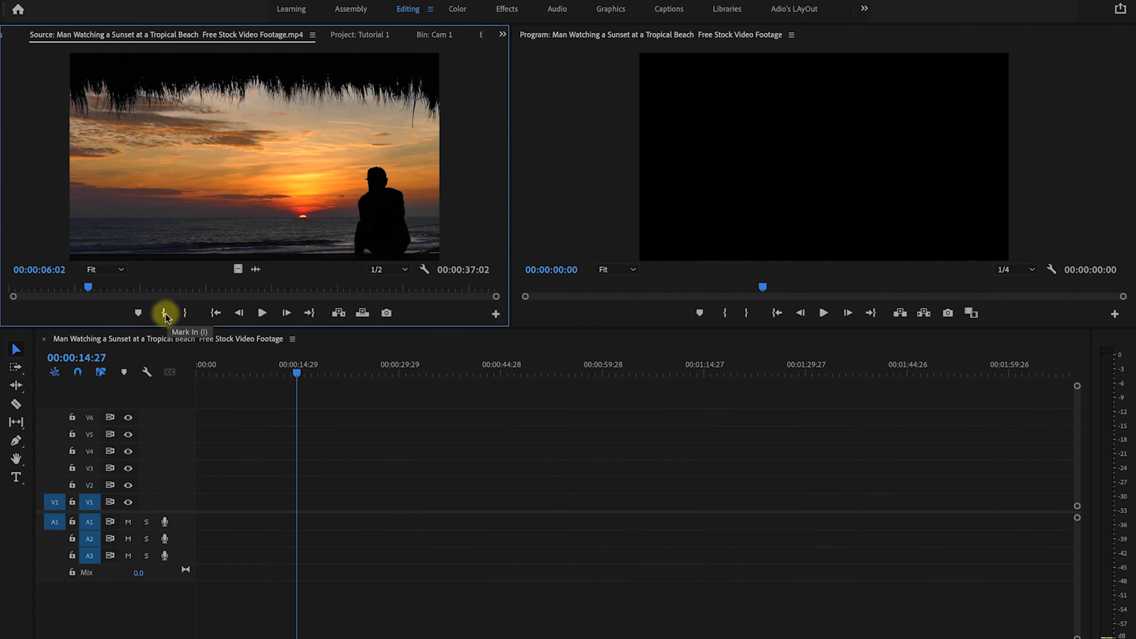
Mark an In point at 00:00:06:02 and an Out point at 00:00:22:10 in the source clip.
{"action": "left_click", "coordinate": [164, 313]}
{"action": "left_click", "coordinate": [164, 313]}
{"action": "left_click", "coordinate": [89, 287]}
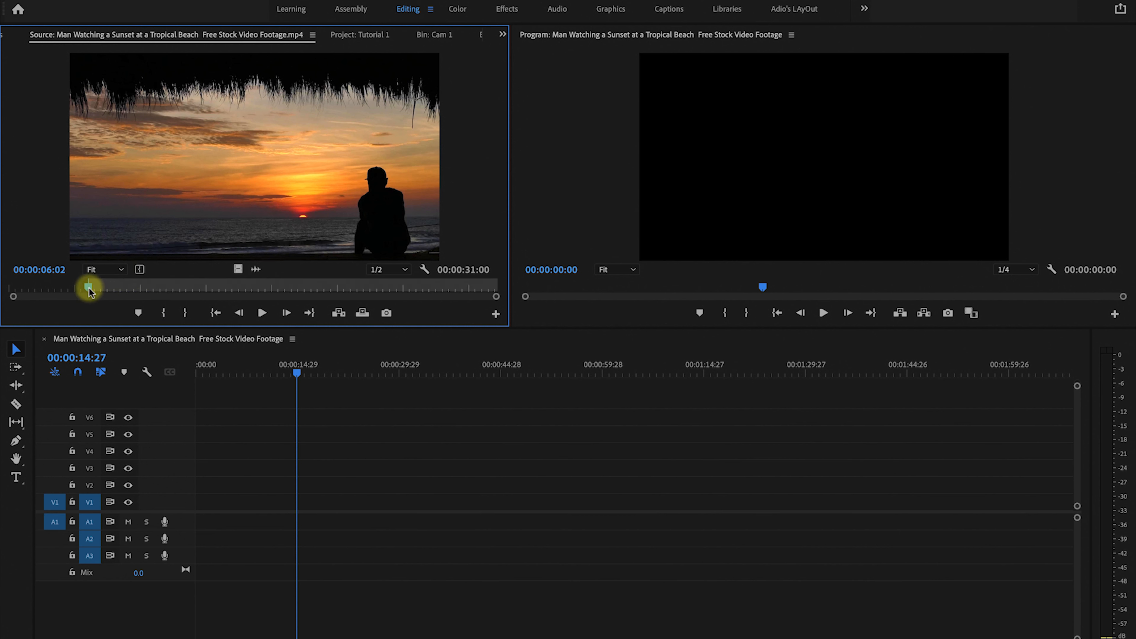
{"action": "mouse_move", "coordinate": [88, 290]}
{"action": "left_mouse_down"}
{"action": "mouse_move", "coordinate": [149, 291]}
{"action": "mouse_move", "coordinate": [110, 287]}
{"action": "left_mouse_up"}
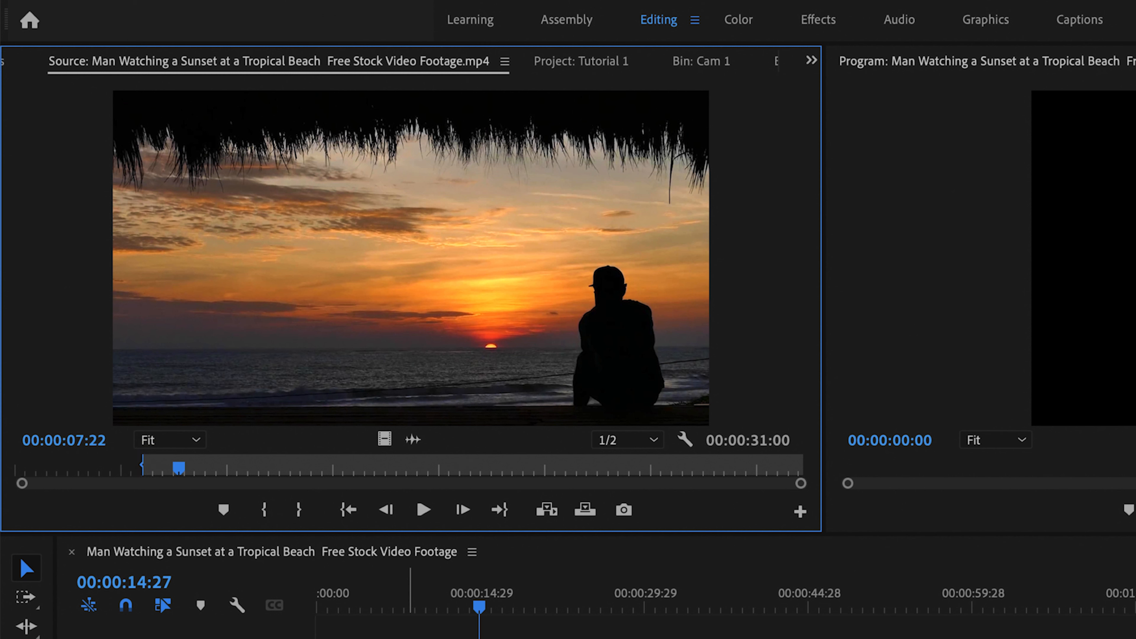
{"action": "left_click", "coordinate": [185, 468]}
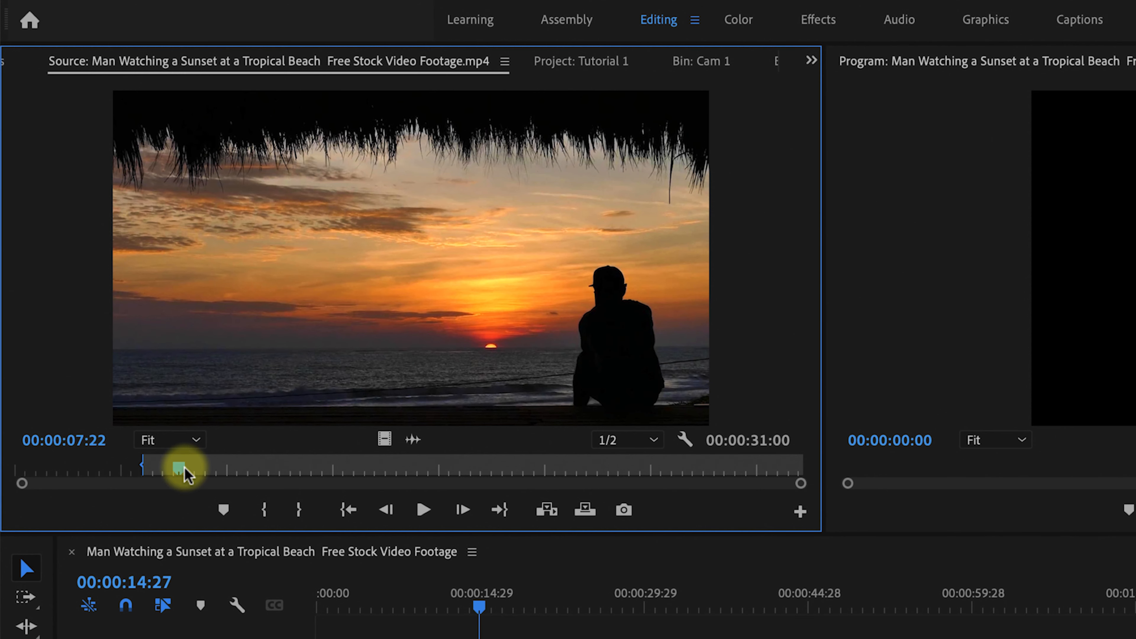
{"action": "left_click_drag", "start_coordinate": [185, 468], "coordinate": [490, 470]}
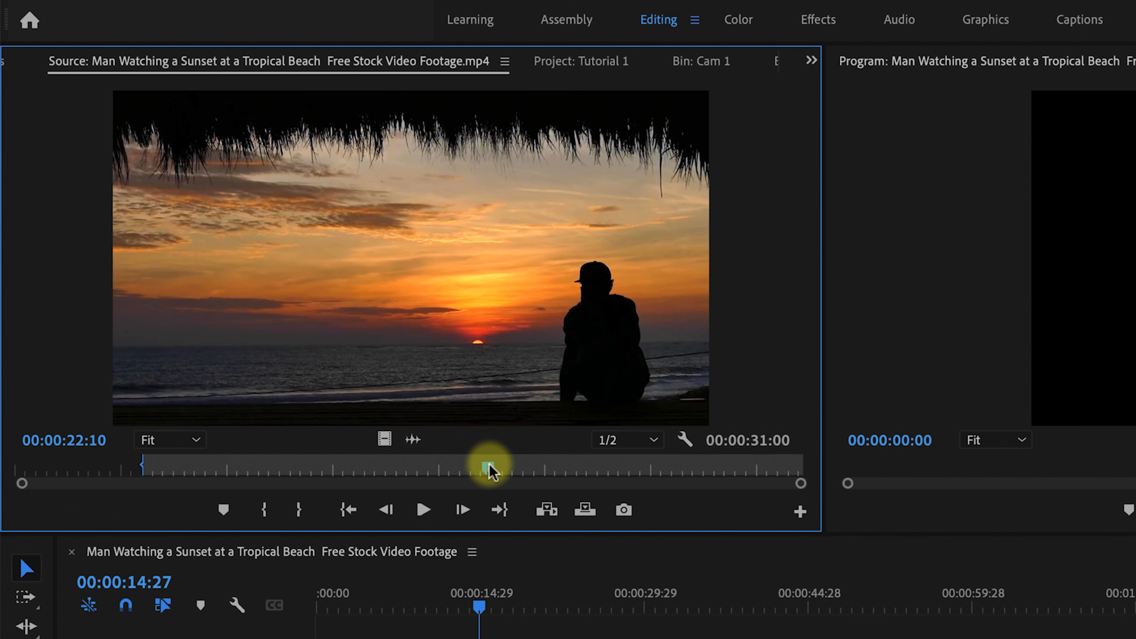
{"action": "left_click", "coordinate": [298, 509]}
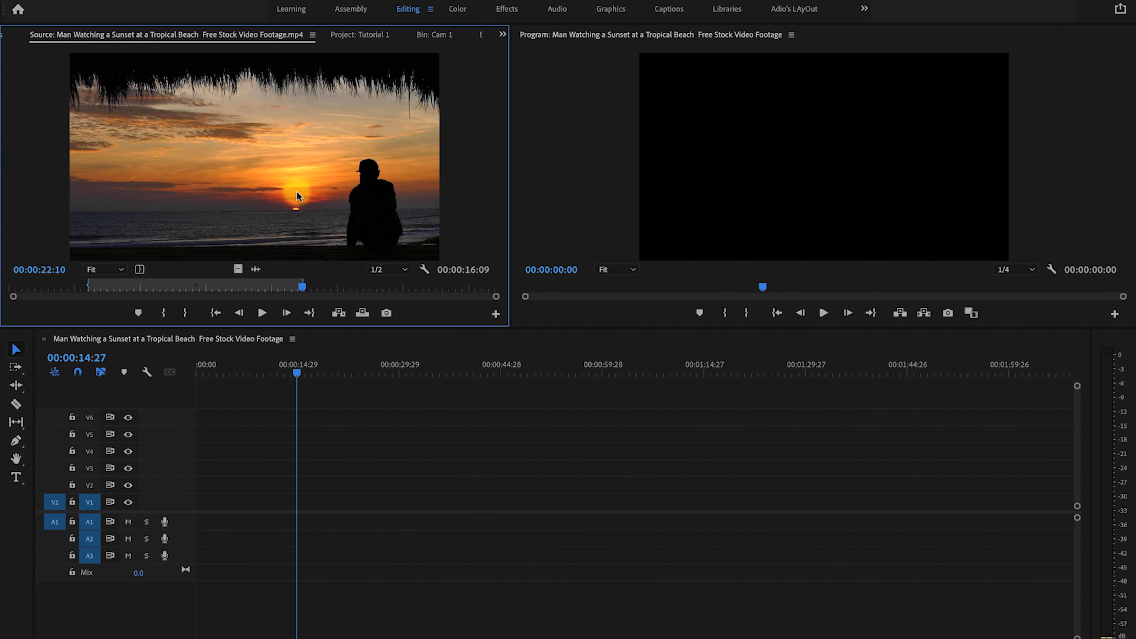
Place the marked source range on the timeline, positioned at its start.
{"action": "left_click_drag", "start_coordinate": [298, 197], "coordinate": [249, 525]}
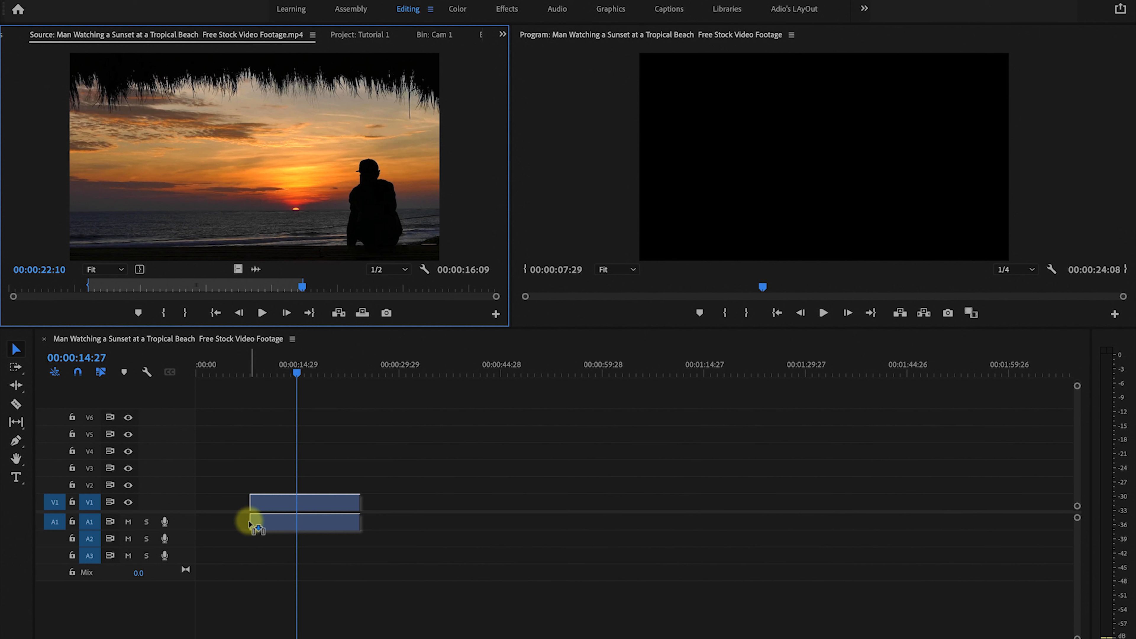
{"action": "left_click_drag", "start_coordinate": [249, 524], "coordinate": [249, 525]}
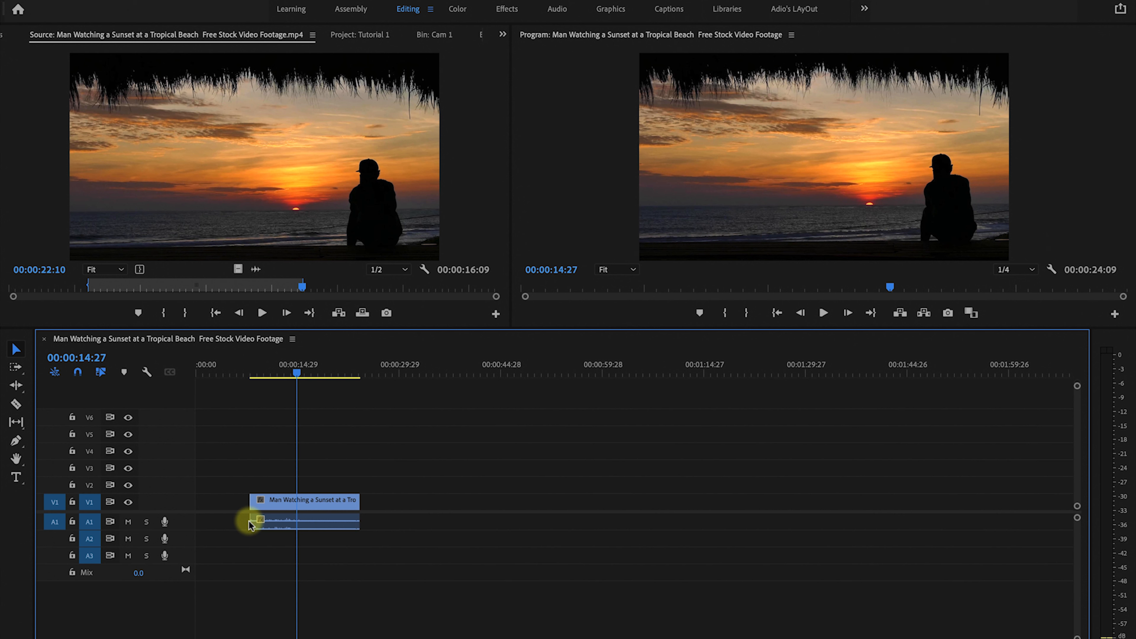
{"action": "left_click", "coordinate": [288, 507]}
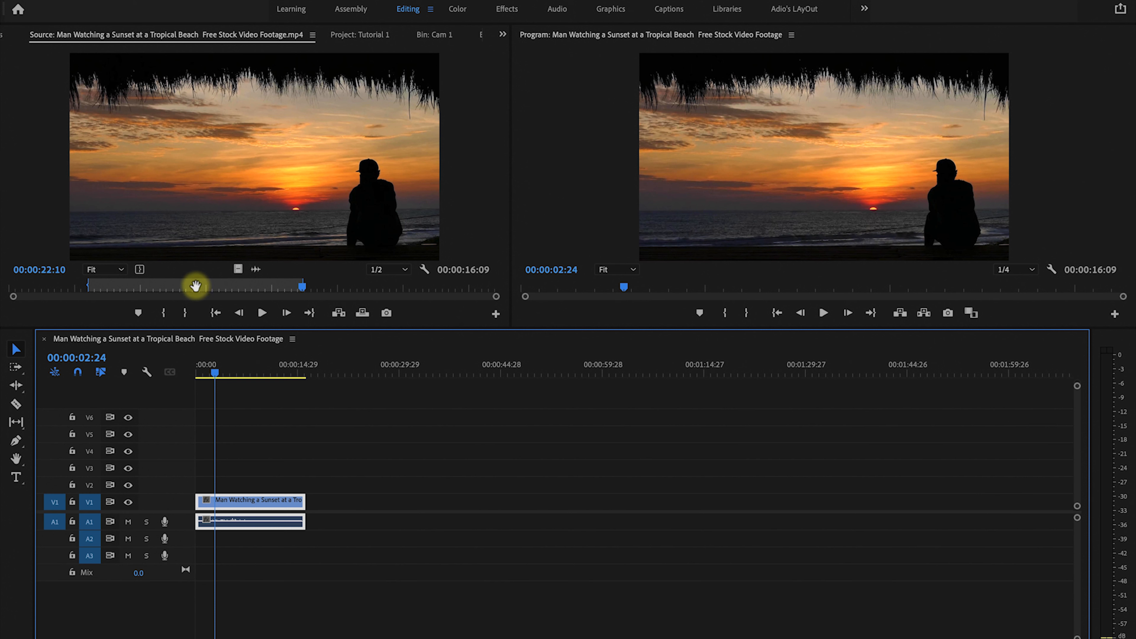
Slide the marked In/Out range later in the source clip and jump to its In and Out points.
{"action": "left_click_drag", "start_coordinate": [196, 289], "coordinate": [224, 286]}
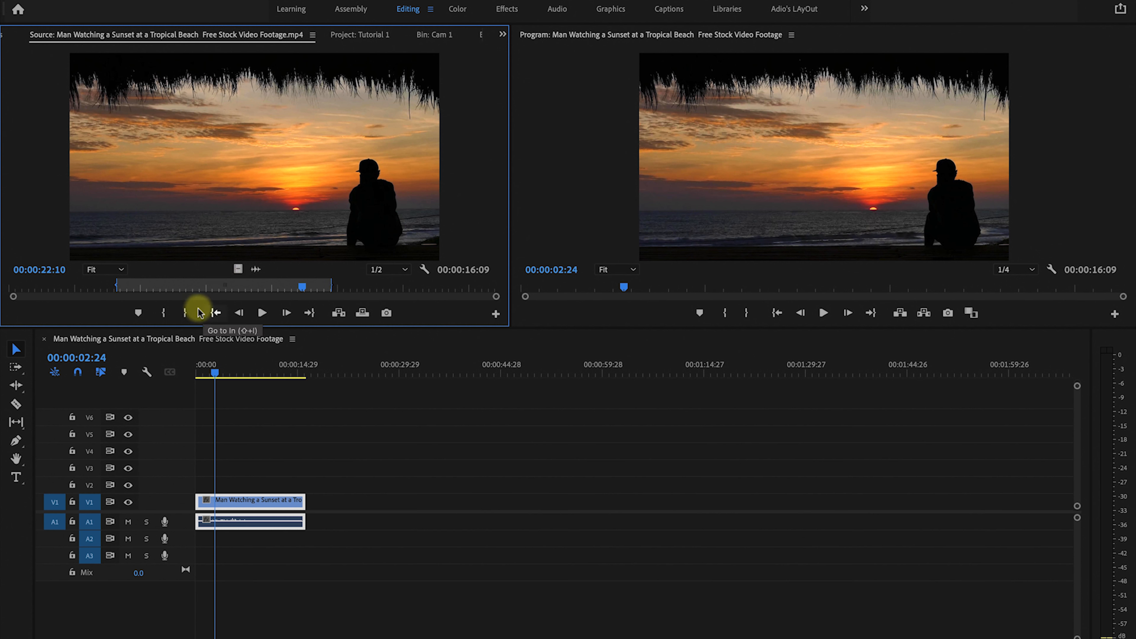
{"action": "mouse_move", "coordinate": [302, 287]}
{"action": "left_mouse_down"}
{"action": "mouse_move", "coordinate": [114, 284]}
{"action": "mouse_move", "coordinate": [264, 275]}
{"action": "mouse_move", "coordinate": [183, 283]}
{"action": "mouse_move", "coordinate": [301, 278]}
{"action": "mouse_move", "coordinate": [144, 279]}
{"action": "mouse_move", "coordinate": [300, 286]}
{"action": "left_mouse_up"}
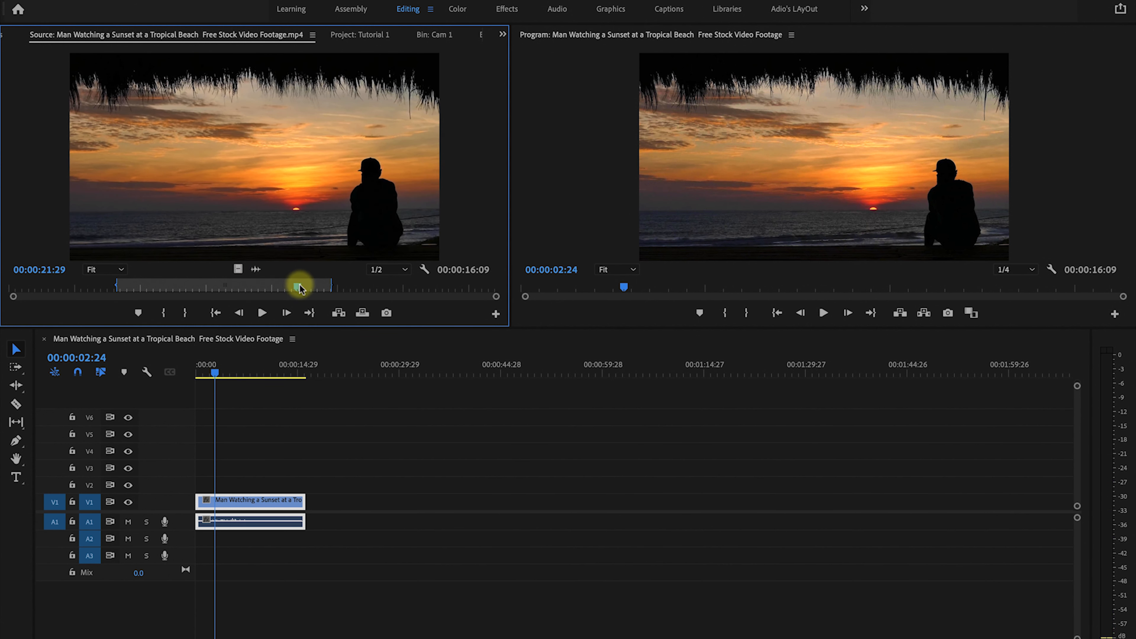
{"action": "left_click_drag", "start_coordinate": [299, 286], "coordinate": [263, 292]}
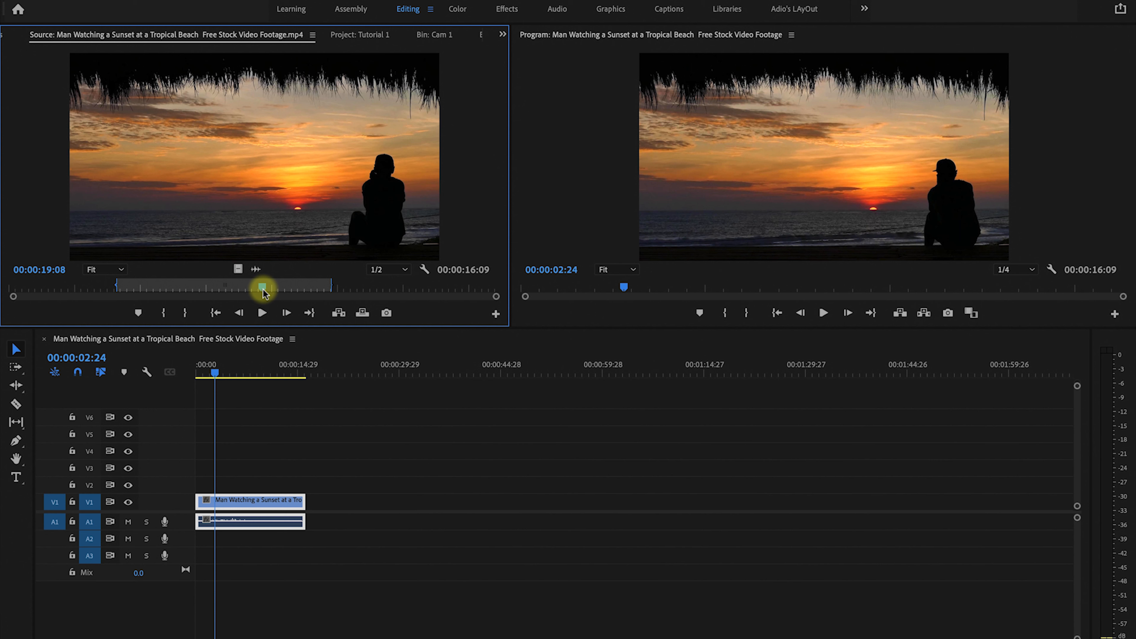
{"action": "left_click", "coordinate": [215, 313]}
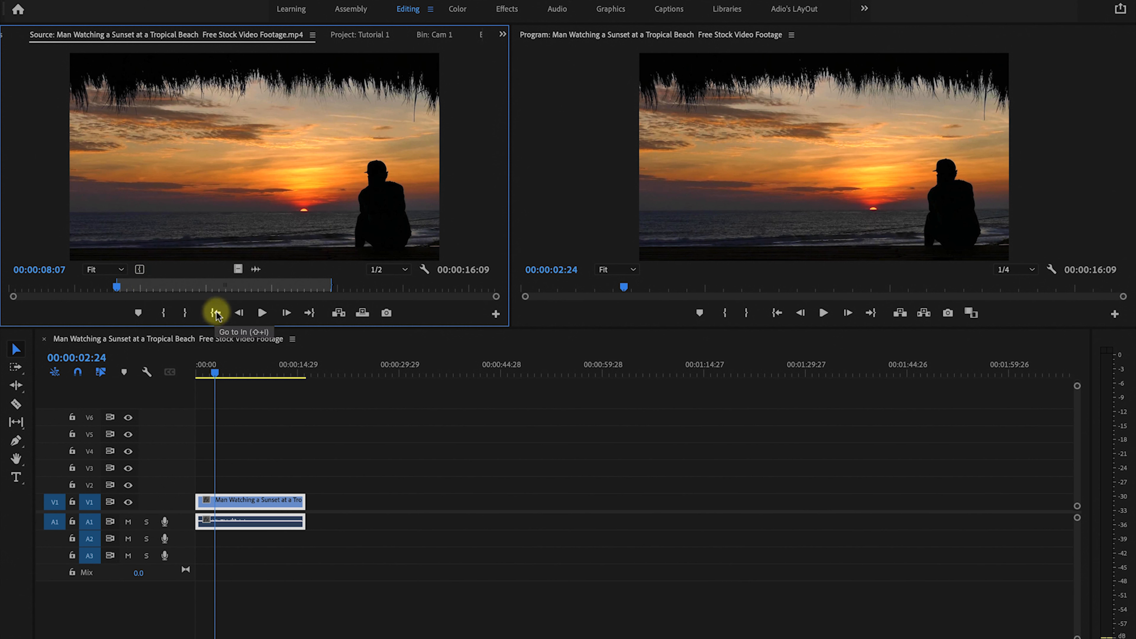
{"action": "left_click", "coordinate": [309, 313]}
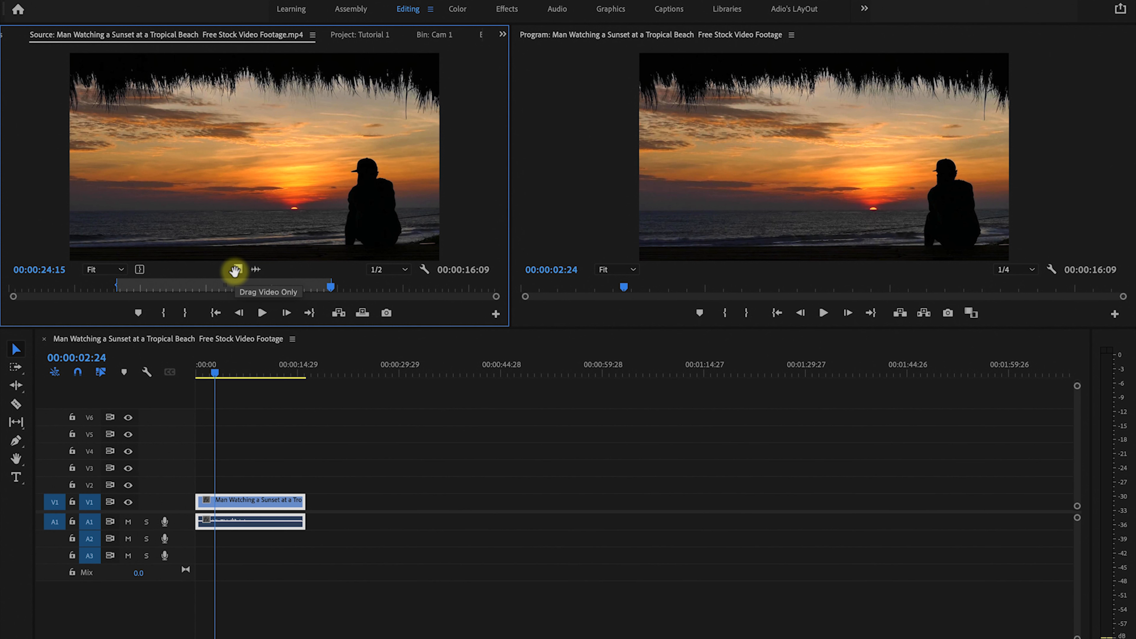
Add the range's video only to track V2 and its audio only to track A2.
{"action": "left_click_drag", "start_coordinate": [235, 271], "coordinate": [195, 480]}
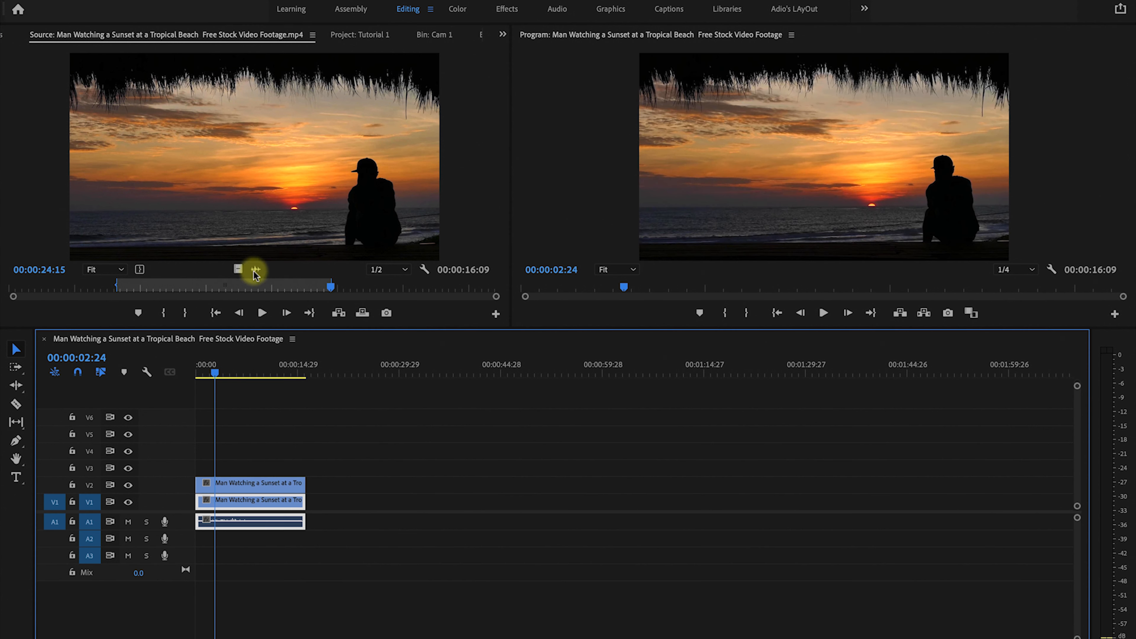
{"action": "left_click_drag", "start_coordinate": [253, 273], "coordinate": [190, 537]}
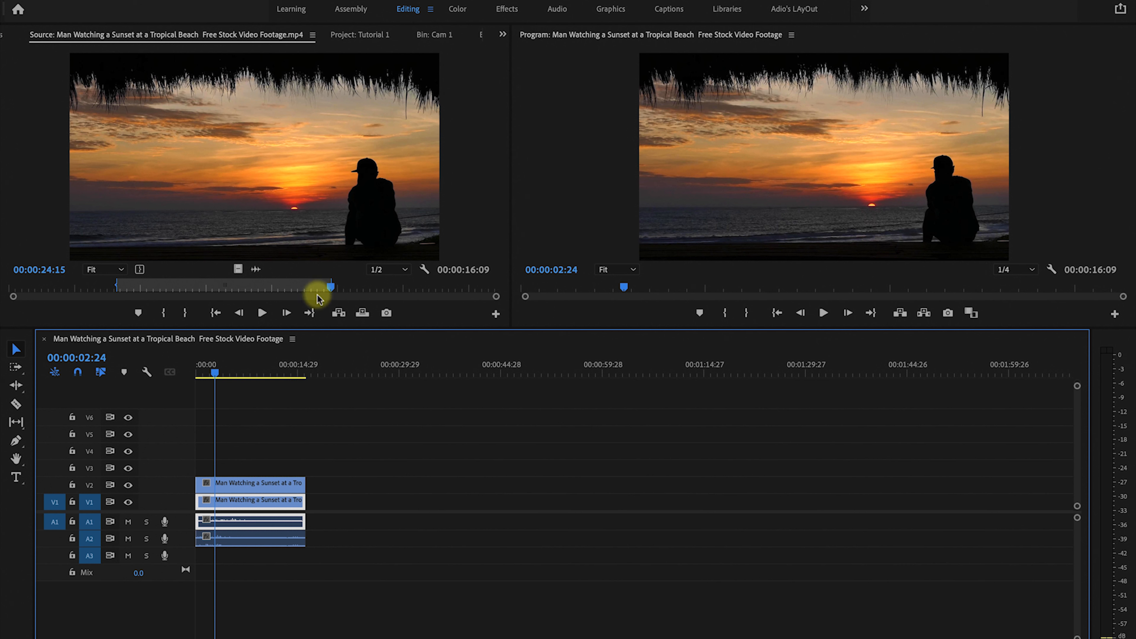
Clear the source clip's In and Out points, then undo the clearing.
{"action": "right_click", "coordinate": [269, 287]}
{"action": "left_click", "coordinate": [225, 286]}
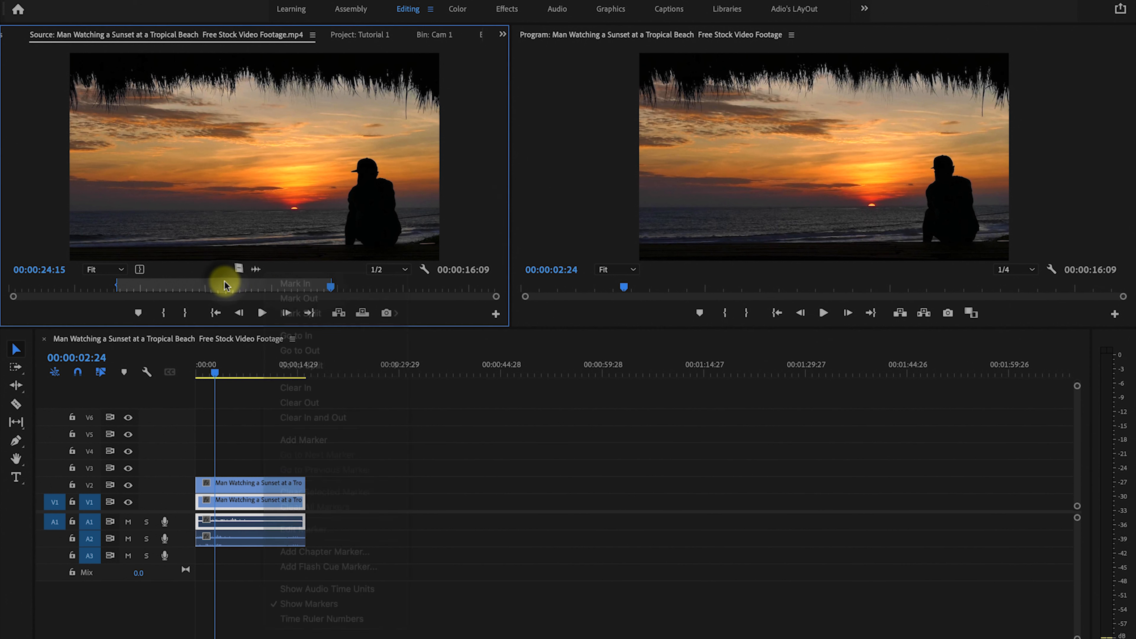
{"action": "right_click", "coordinate": [266, 290]}
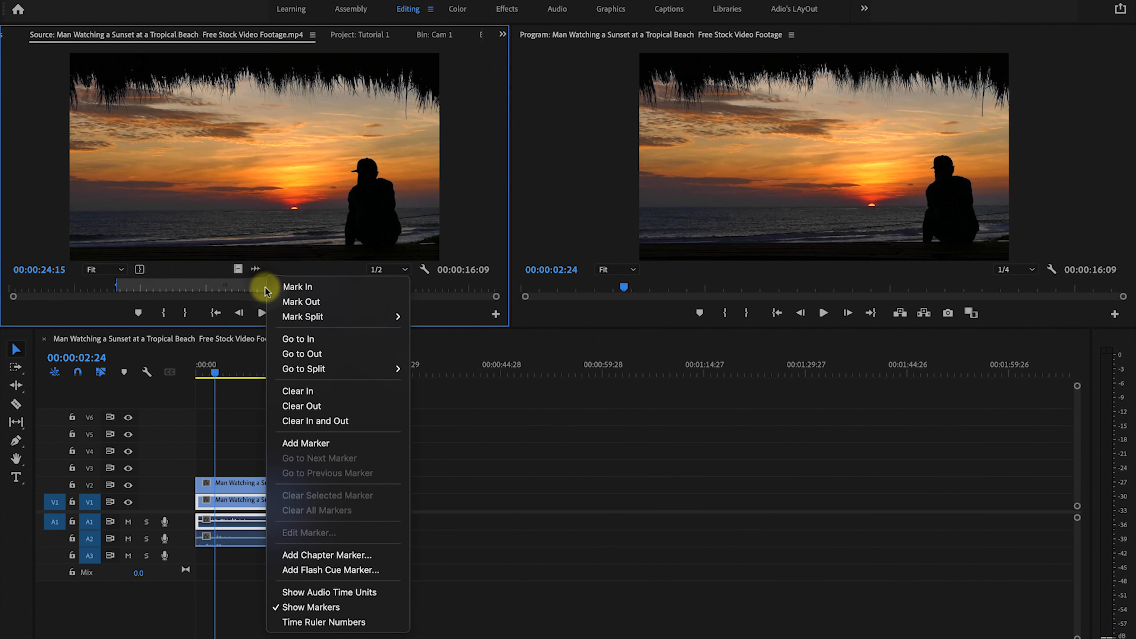
{"action": "left_click", "coordinate": [318, 422]}
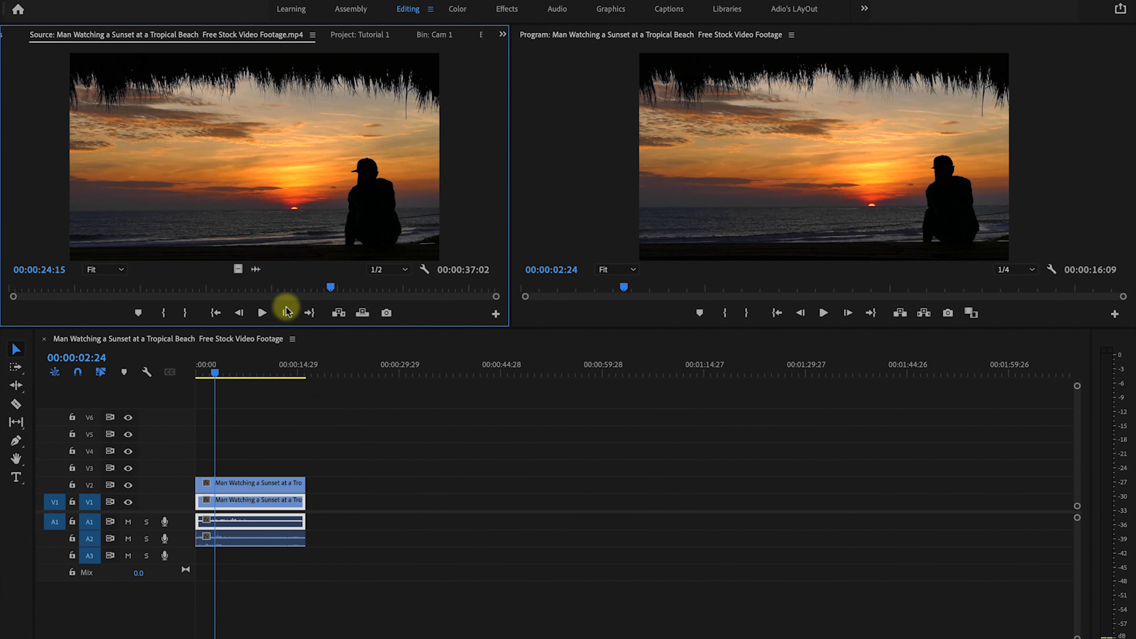
{"action": "key", "text": "super+z"}
Clear the source In point and set a new In point at 00:00:19:28.
{"action": "right_click", "coordinate": [253, 284]}
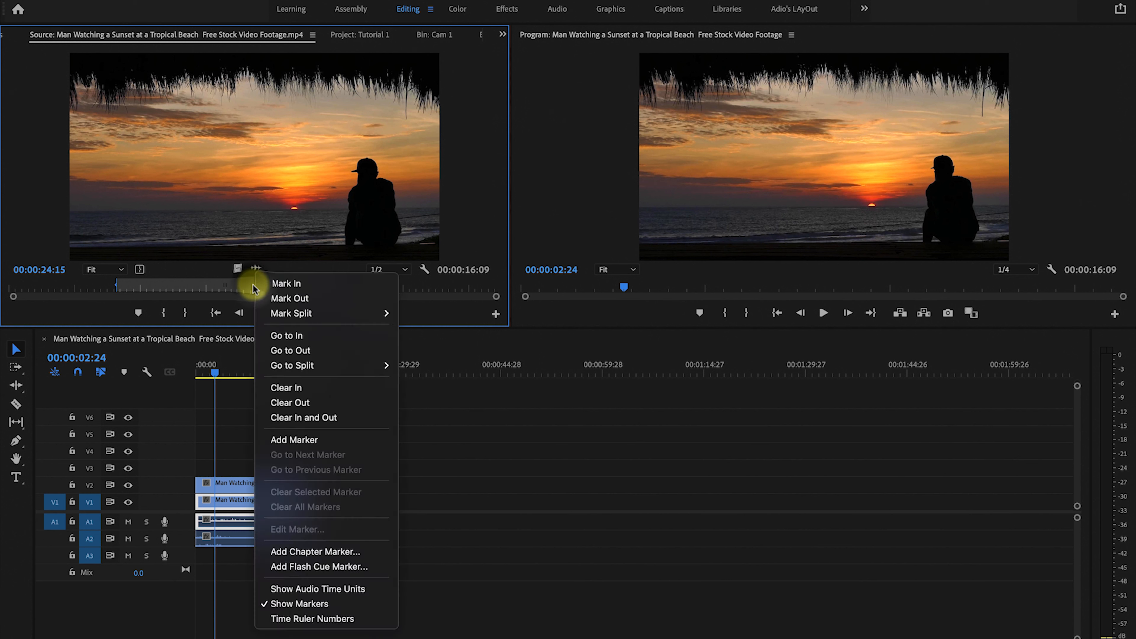
{"action": "left_click", "coordinate": [295, 388]}
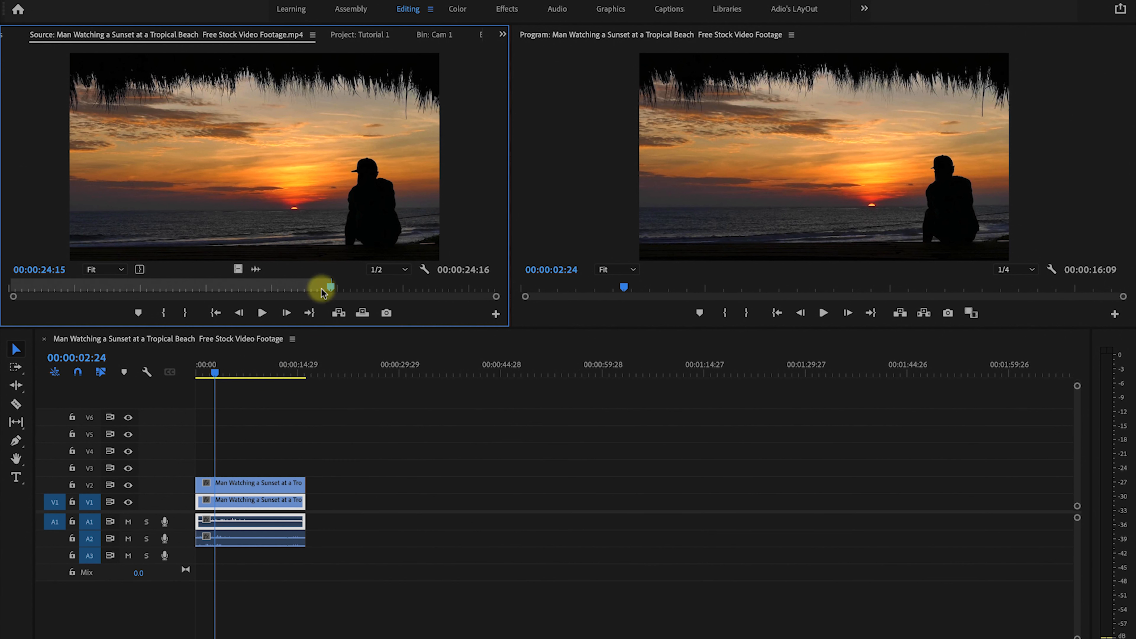
{"action": "mouse_move", "coordinate": [321, 289]}
{"action": "left_mouse_down"}
{"action": "mouse_move", "coordinate": [213, 287]}
{"action": "mouse_move", "coordinate": [302, 293]}
{"action": "mouse_move", "coordinate": [271, 289]}
{"action": "left_mouse_up"}
{"action": "left_click", "coordinate": [163, 312]}
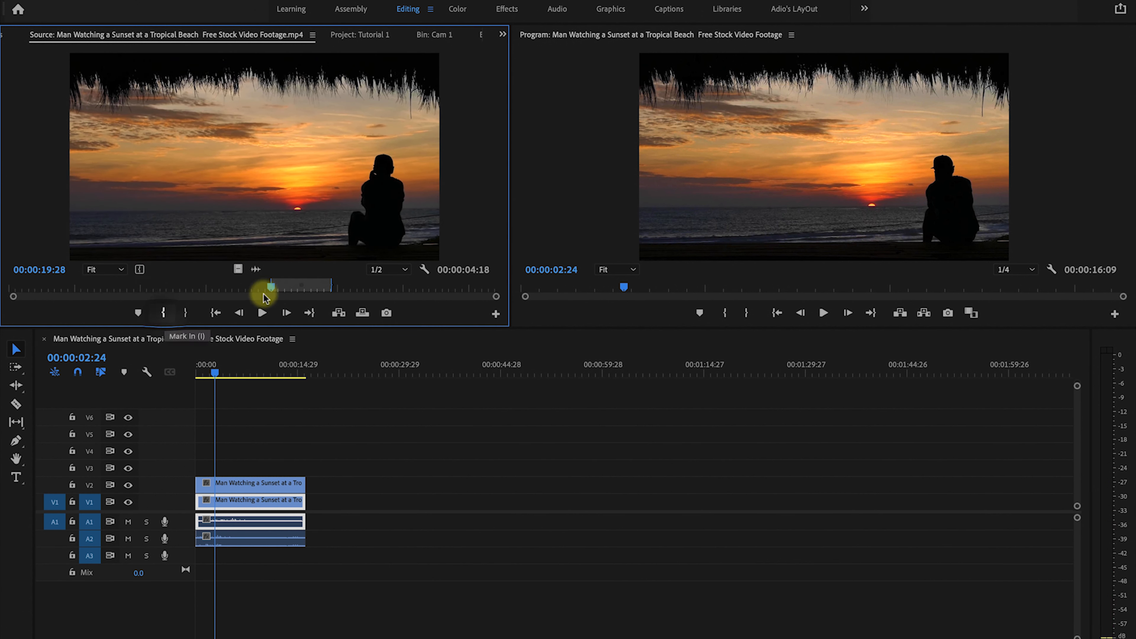
Clear the source Out point and set a new Out point at 00:00:32:11.
{"action": "right_click", "coordinate": [303, 284]}
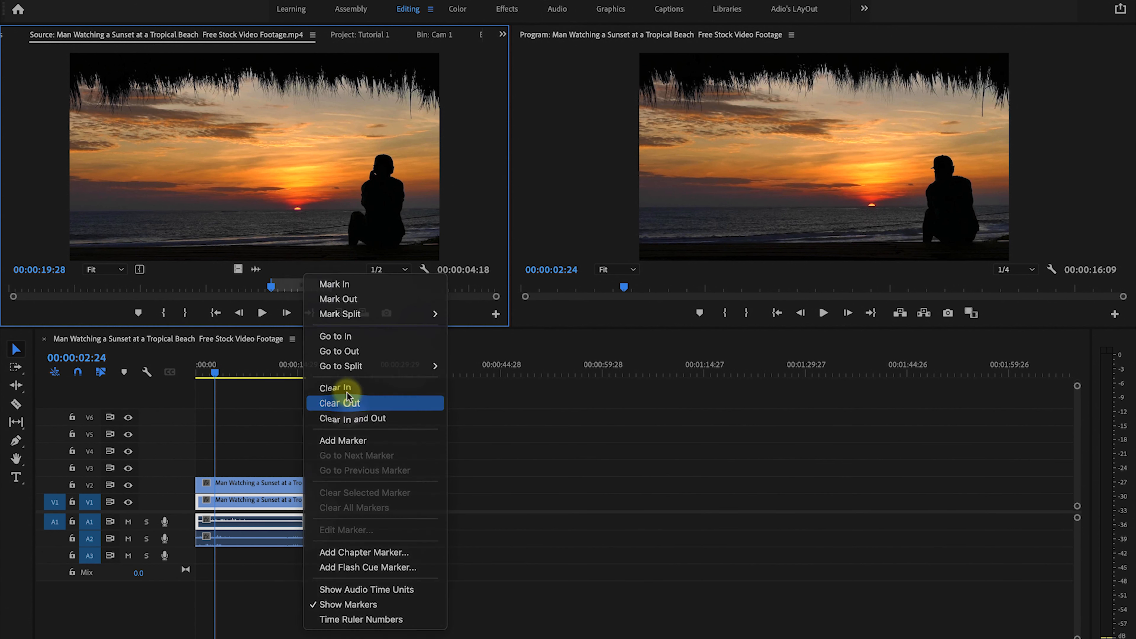
{"action": "left_click", "coordinate": [345, 406]}
{"action": "left_click_drag", "start_coordinate": [362, 289], "coordinate": [436, 291]}
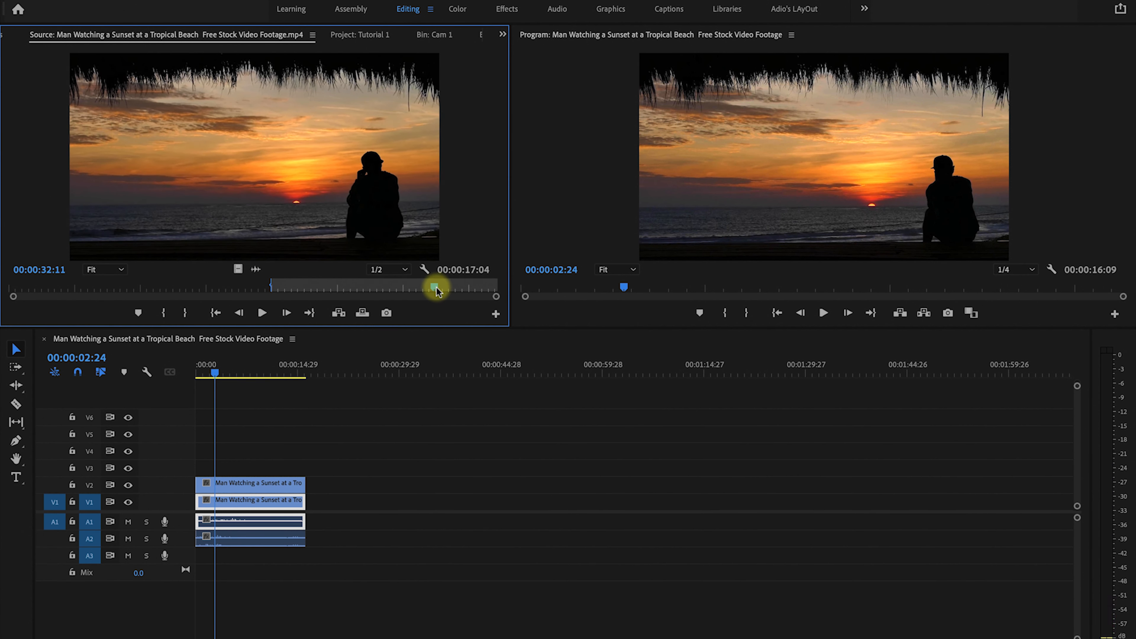
{"action": "left_click", "coordinate": [184, 312]}
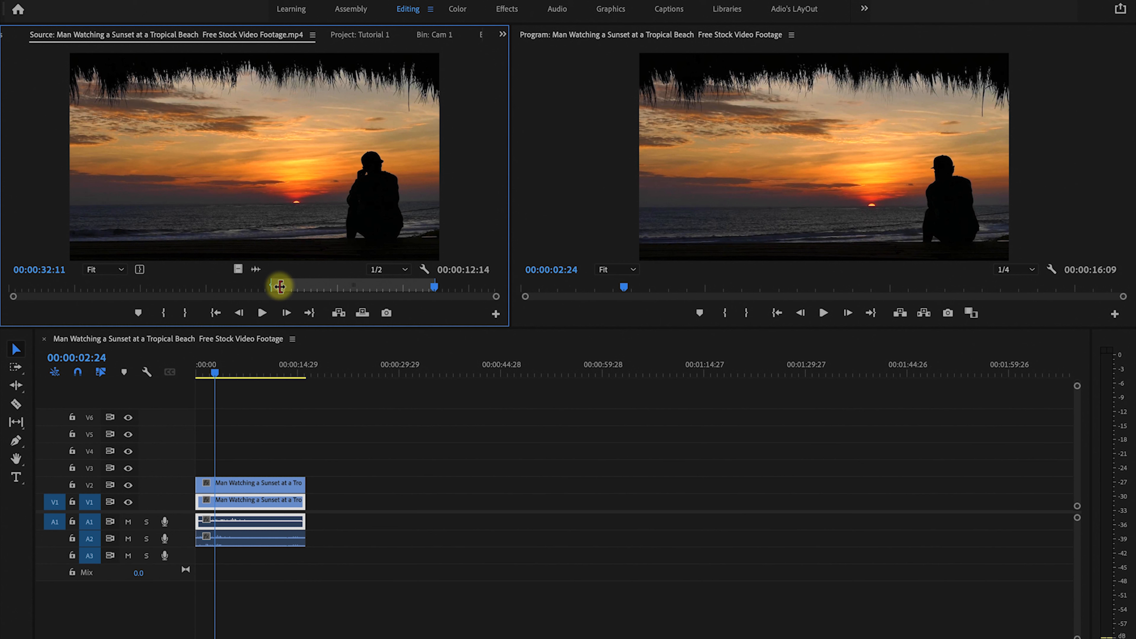
Adjust the source In and Out handles and slide the marked range, then clear the source In and Out points.
{"action": "left_click_drag", "start_coordinate": [279, 286], "coordinate": [140, 287]}
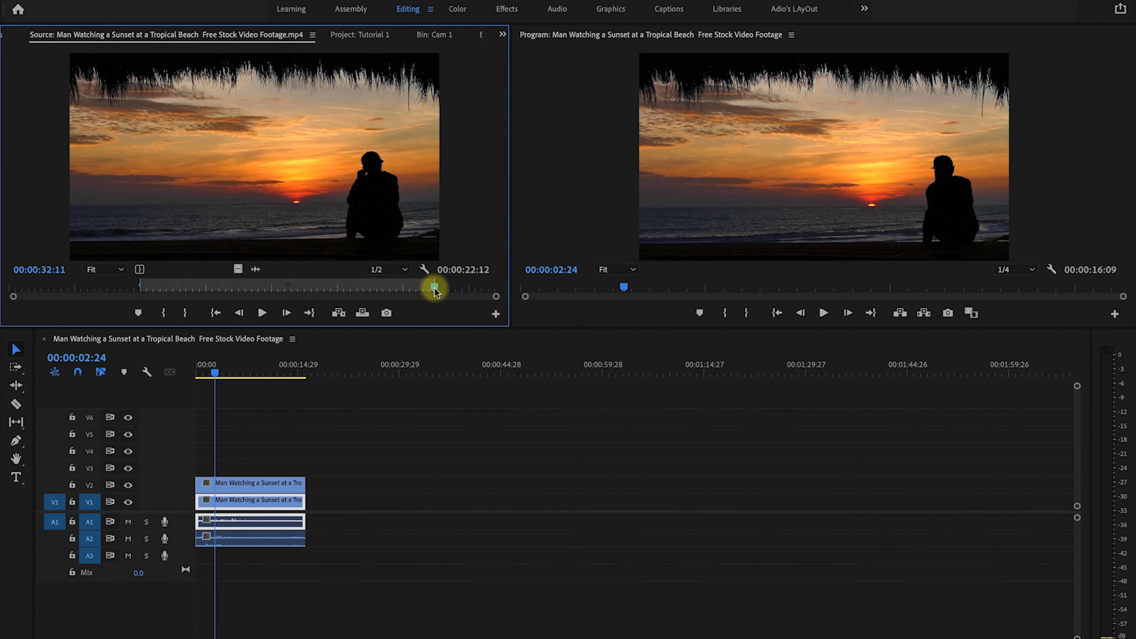
{"action": "left_click_drag", "start_coordinate": [434, 290], "coordinate": [280, 286]}
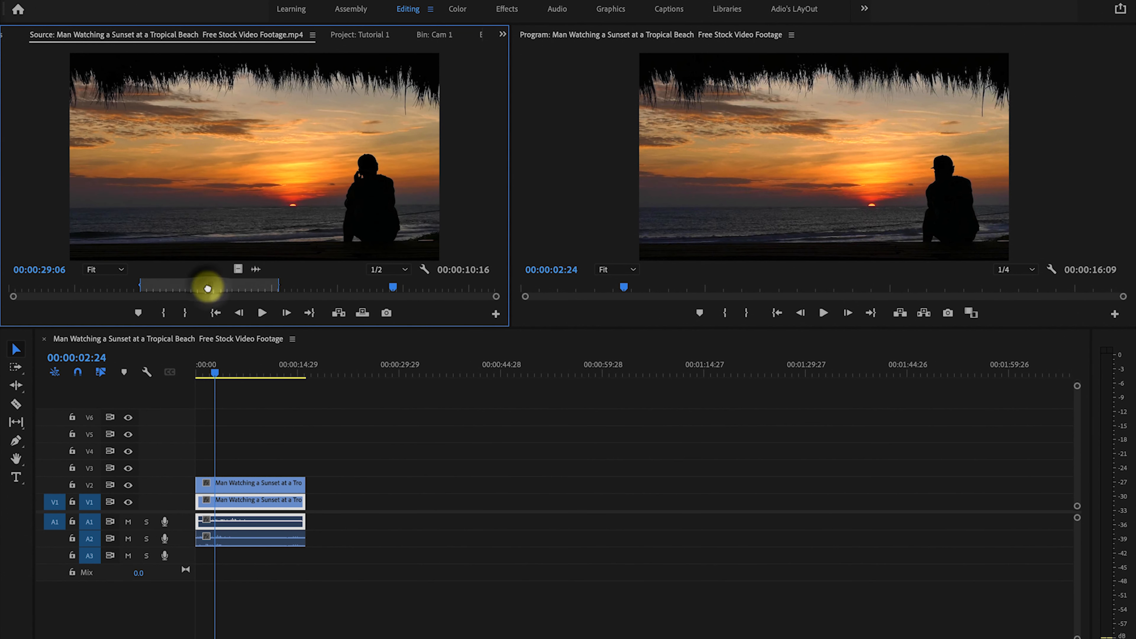
{"action": "left_click_drag", "start_coordinate": [207, 286], "coordinate": [272, 286]}
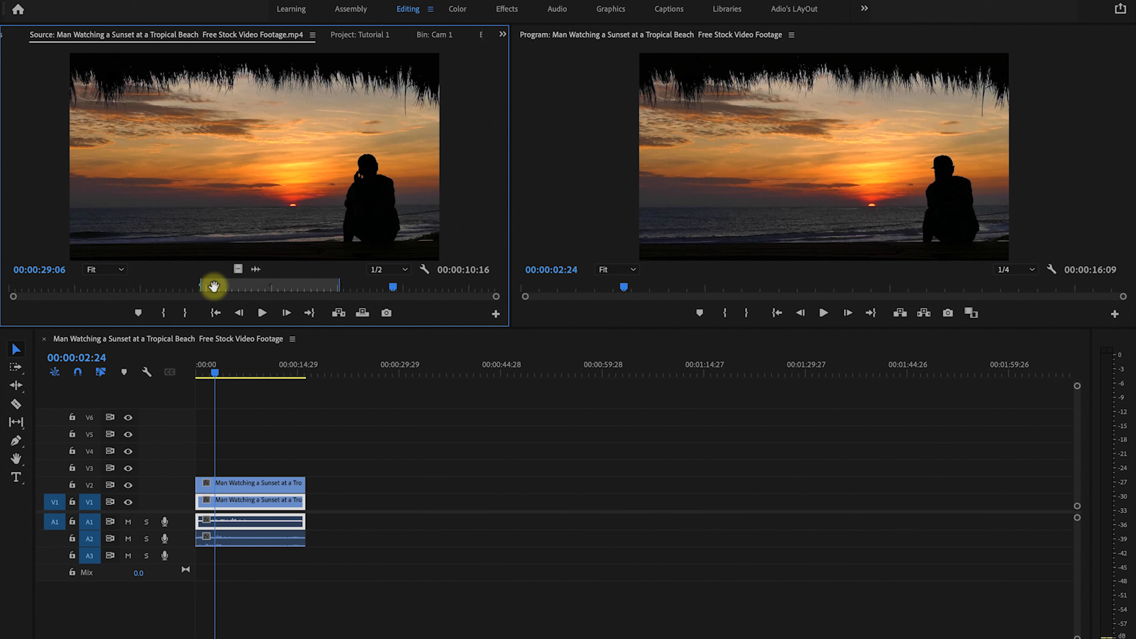
{"action": "right_click", "coordinate": [286, 285]}
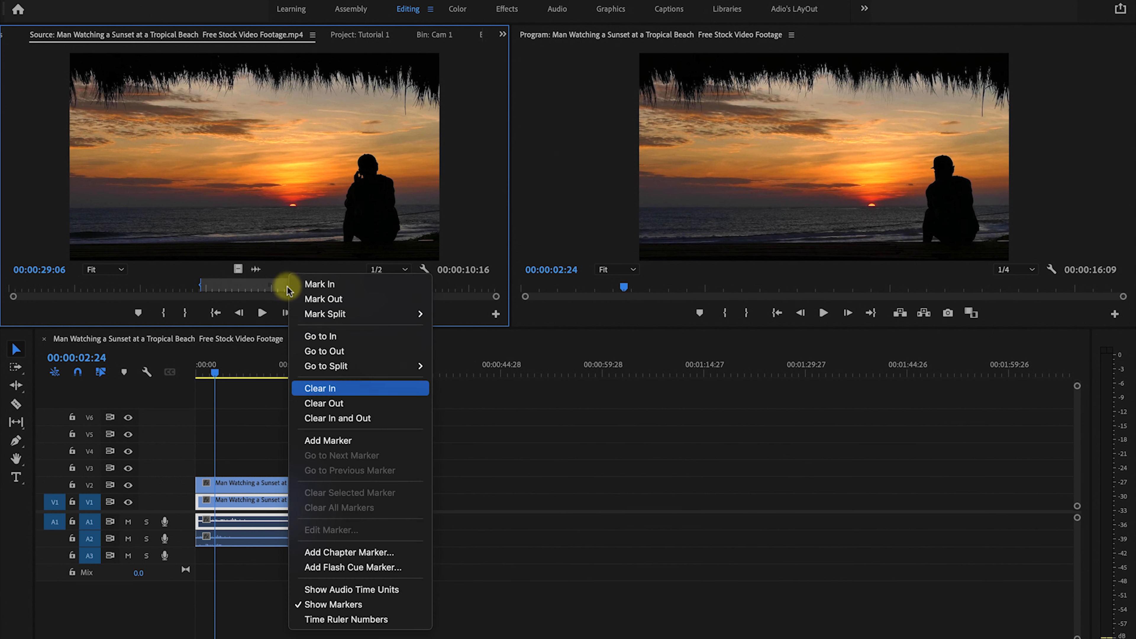
{"action": "left_click", "coordinate": [334, 421]}
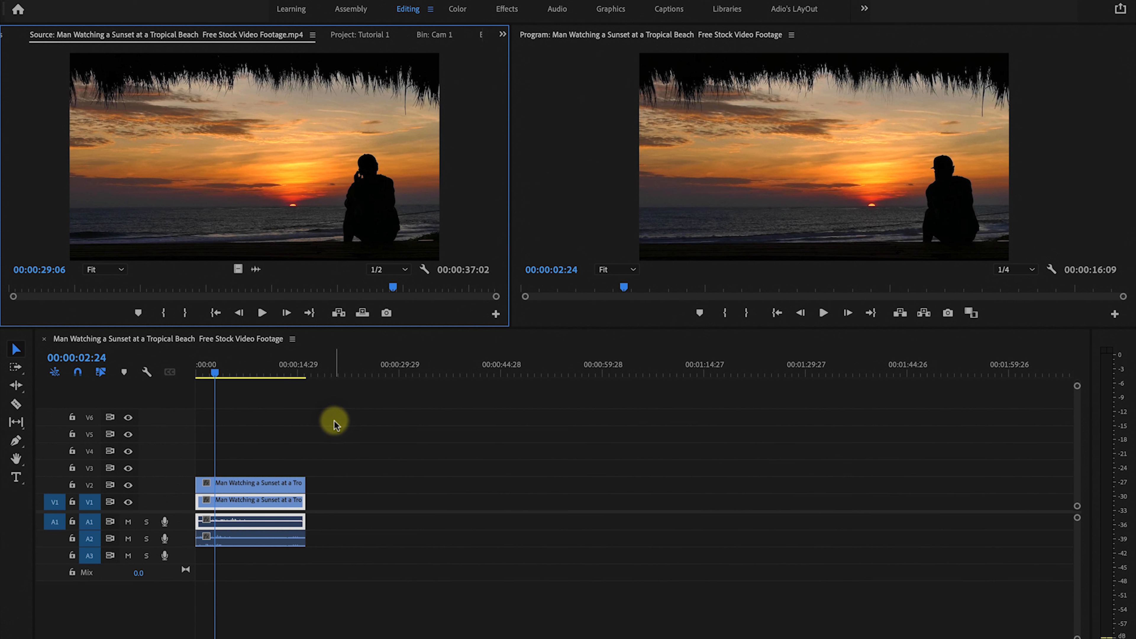
Step backward and forward through the source clip frame by frame.
{"action": "left_click", "coordinate": [244, 314]}
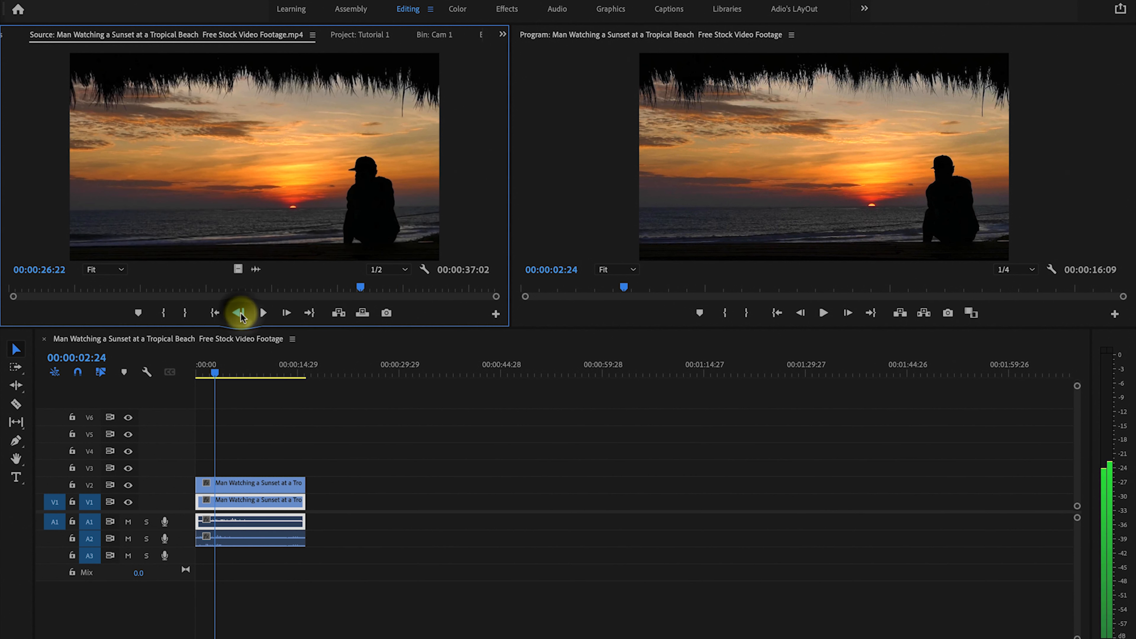
{"action": "left_click", "coordinate": [241, 316]}
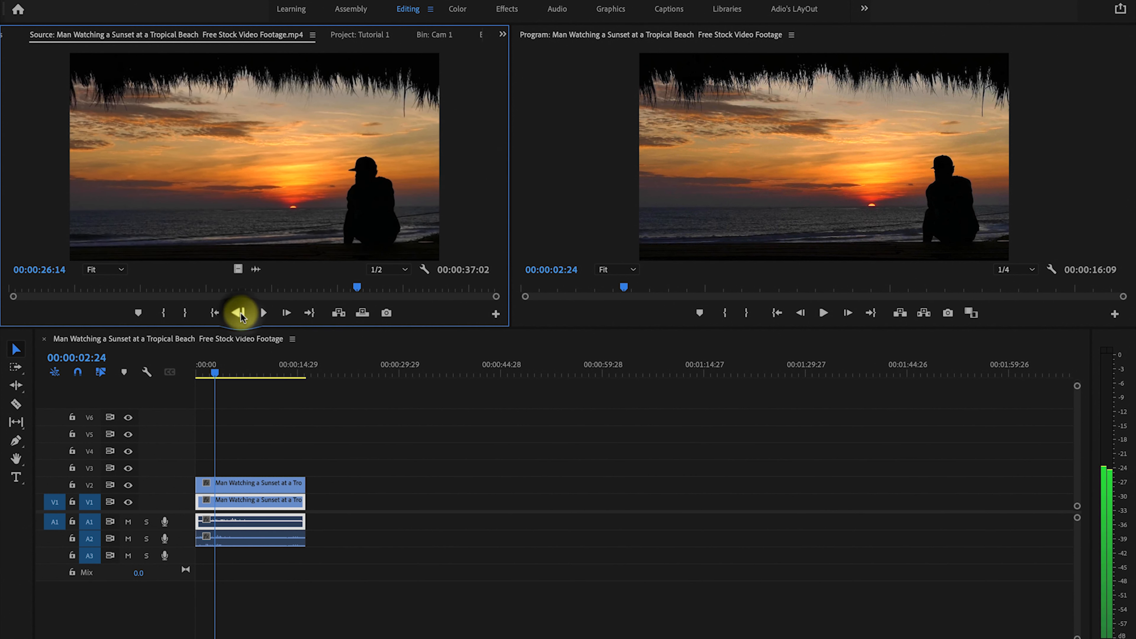
{"action": "left_click", "coordinate": [241, 316]}
{"action": "left_click", "coordinate": [240, 316]}
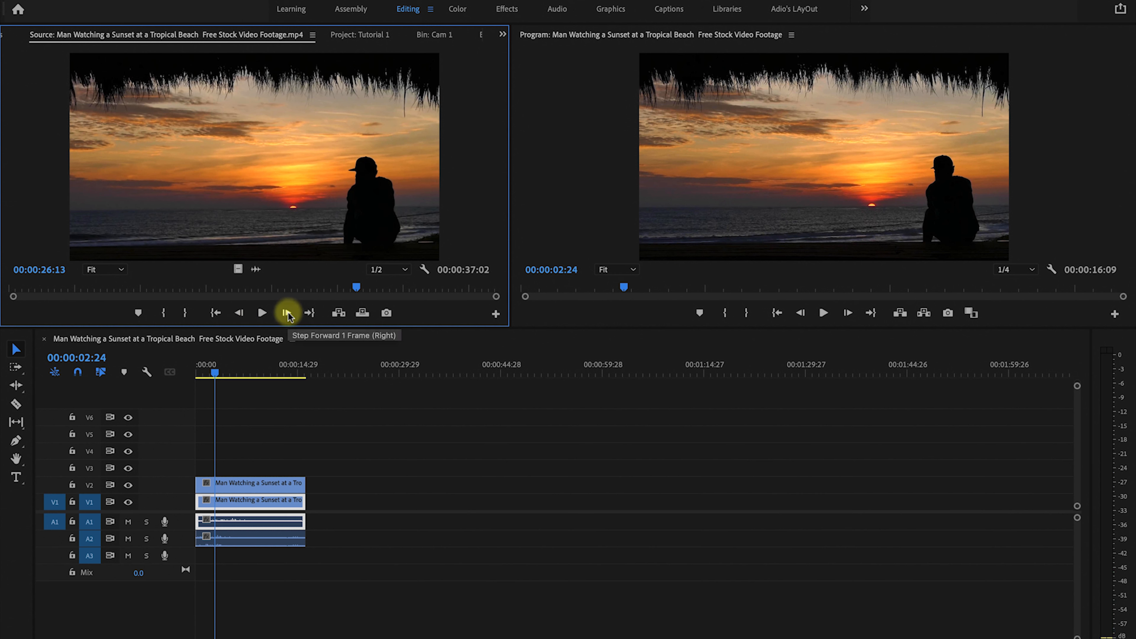
{"action": "left_click", "coordinate": [288, 315]}
{"action": "left_click", "coordinate": [288, 315]}
{"action": "left_click", "coordinate": [288, 315]}
{"action": "left_click", "coordinate": [288, 315]}
{"action": "left_click", "coordinate": [288, 315]}
{"action": "left_click", "coordinate": [288, 315]}
{"action": "left_click", "coordinate": [288, 315]}
{"action": "left_click", "coordinate": [288, 315]}
{"action": "left_click", "coordinate": [288, 313]}
{"action": "left_click", "coordinate": [288, 314]}
{"action": "left_click", "coordinate": [288, 313]}
{"action": "left_click", "coordinate": [288, 313]}
{"action": "left_click", "coordinate": [288, 314]}
{"action": "left_click", "coordinate": [288, 314]}
{"action": "left_click", "coordinate": [288, 313]}
{"action": "left_click", "coordinate": [288, 313]}
{"action": "left_click", "coordinate": [288, 313]}
{"action": "left_click", "coordinate": [288, 313]}
{"action": "left_click", "coordinate": [288, 313]}
{"action": "left_click", "coordinate": [288, 313]}
{"action": "left_click", "coordinate": [287, 313]}
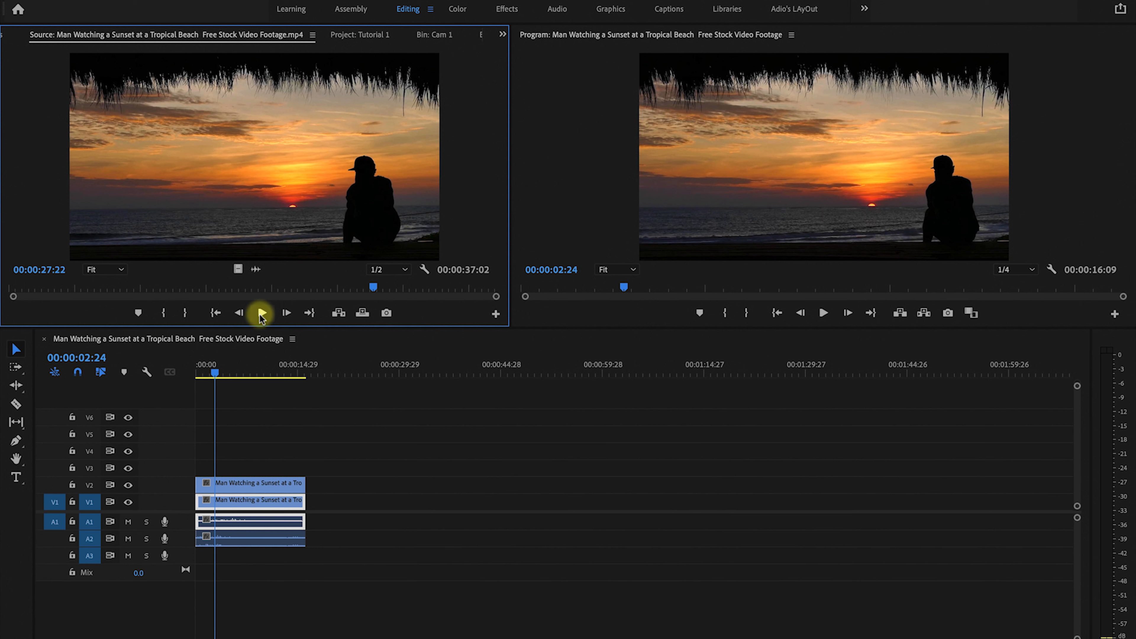
Play and stop the source clip to choose a frame for export.
{"action": "left_click", "coordinate": [260, 315]}
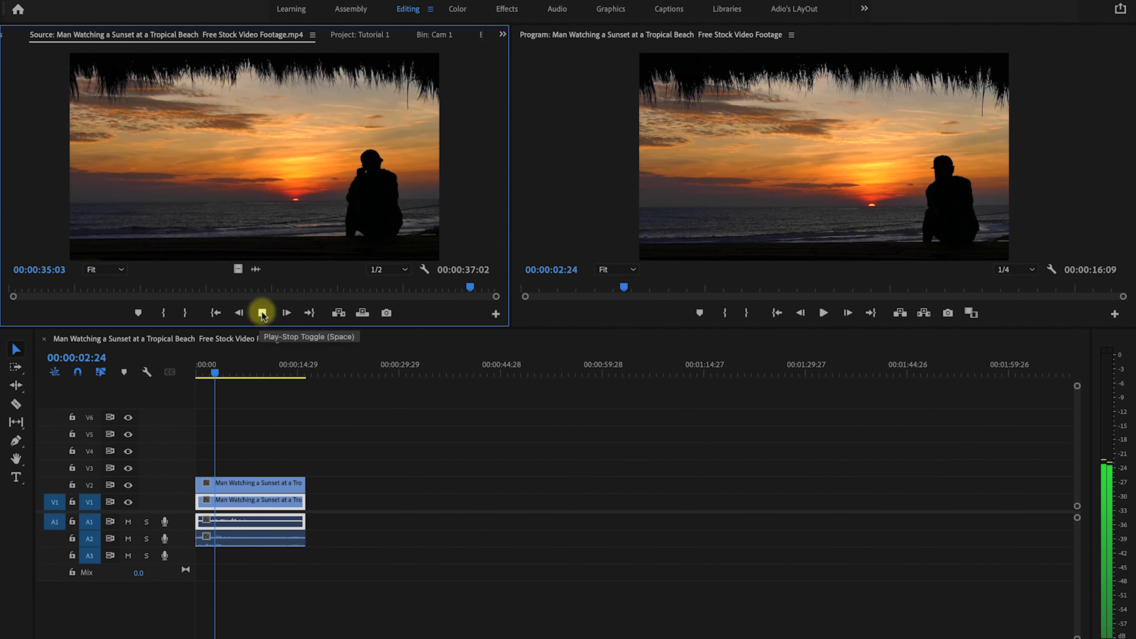
{"action": "left_click", "coordinate": [262, 315]}
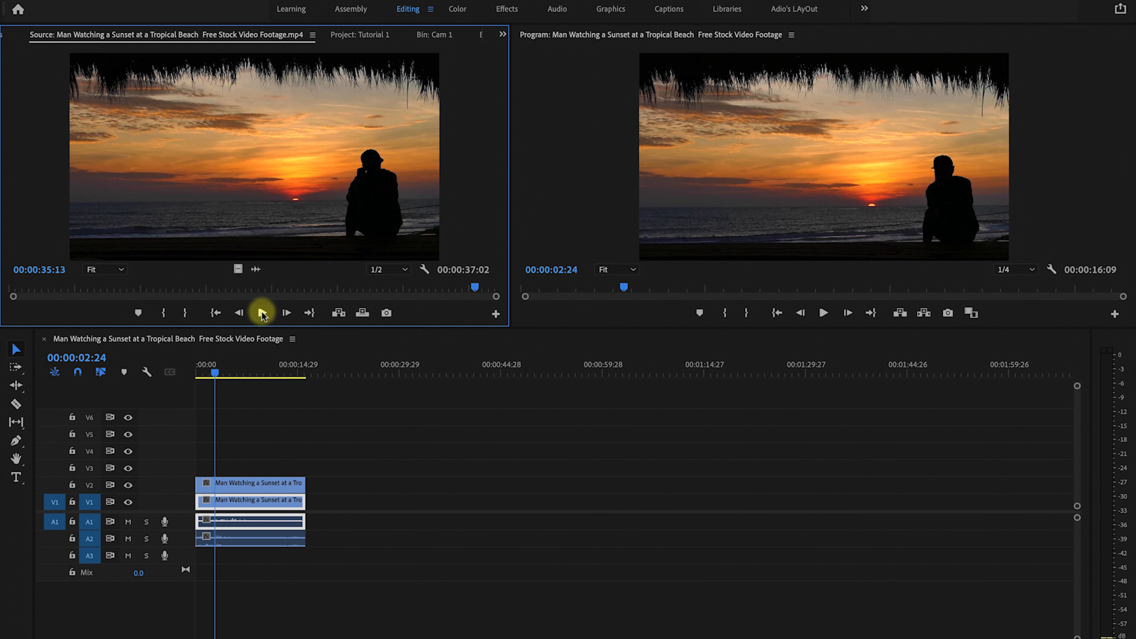
{"action": "left_click", "coordinate": [262, 315]}
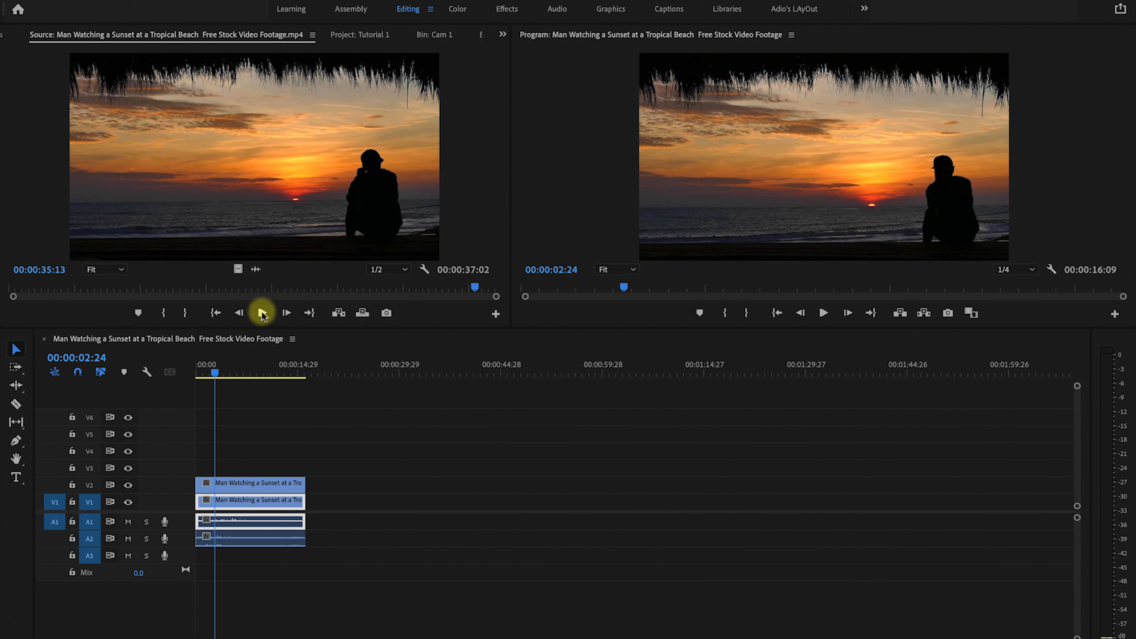
{"action": "left_click", "coordinate": [271, 191]}
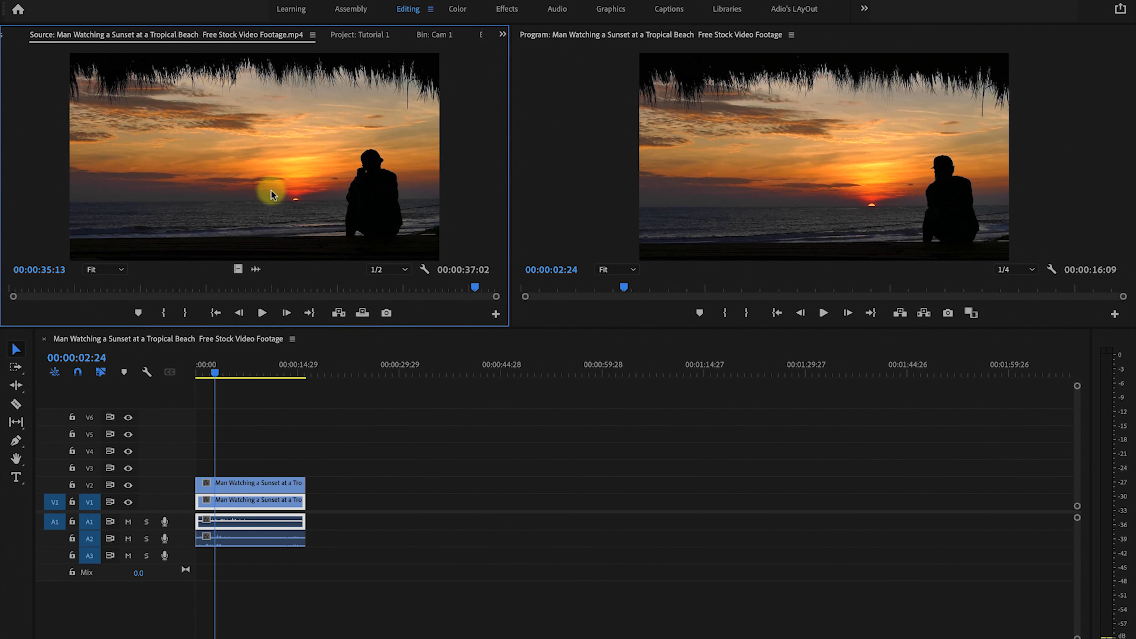
{"action": "key", "text": "space"}
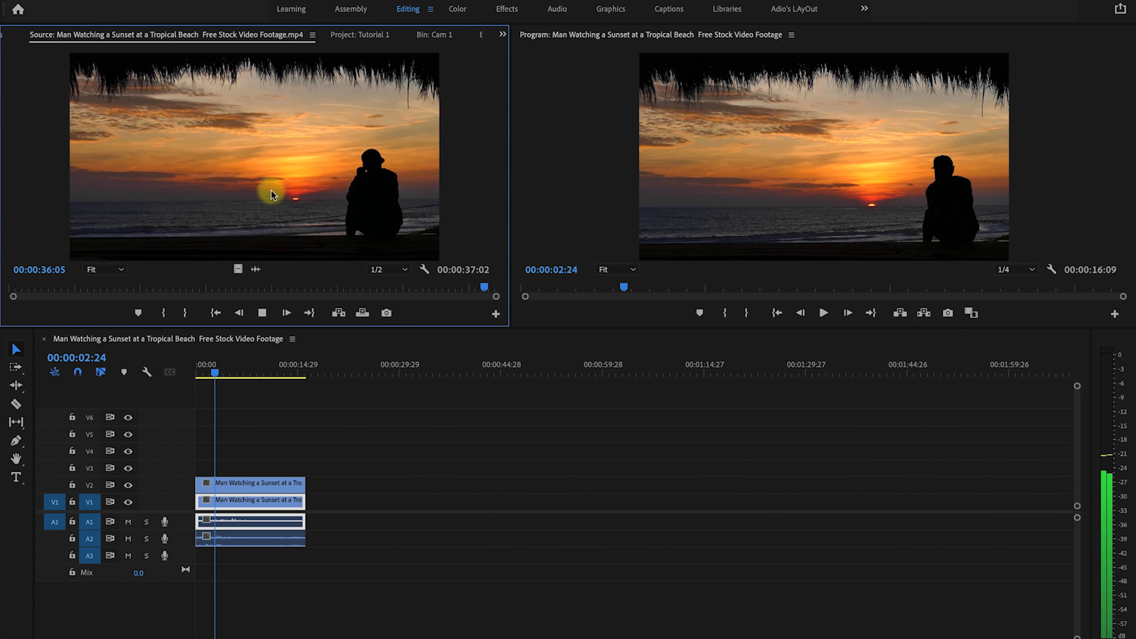
{"action": "key", "text": "space"}
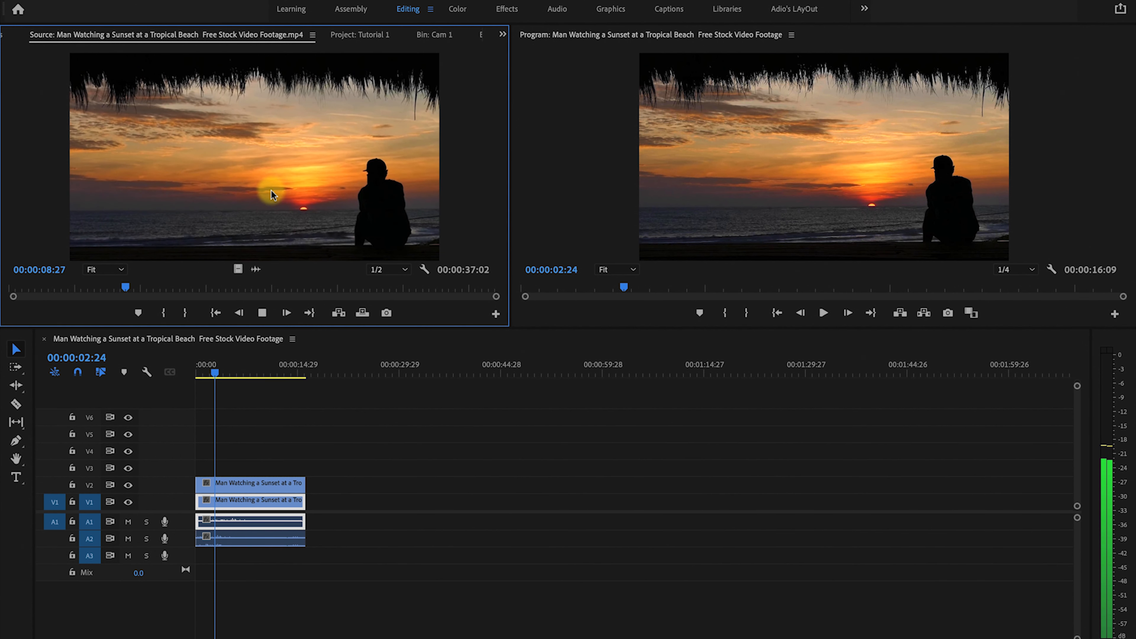
{"action": "key", "text": "space"}
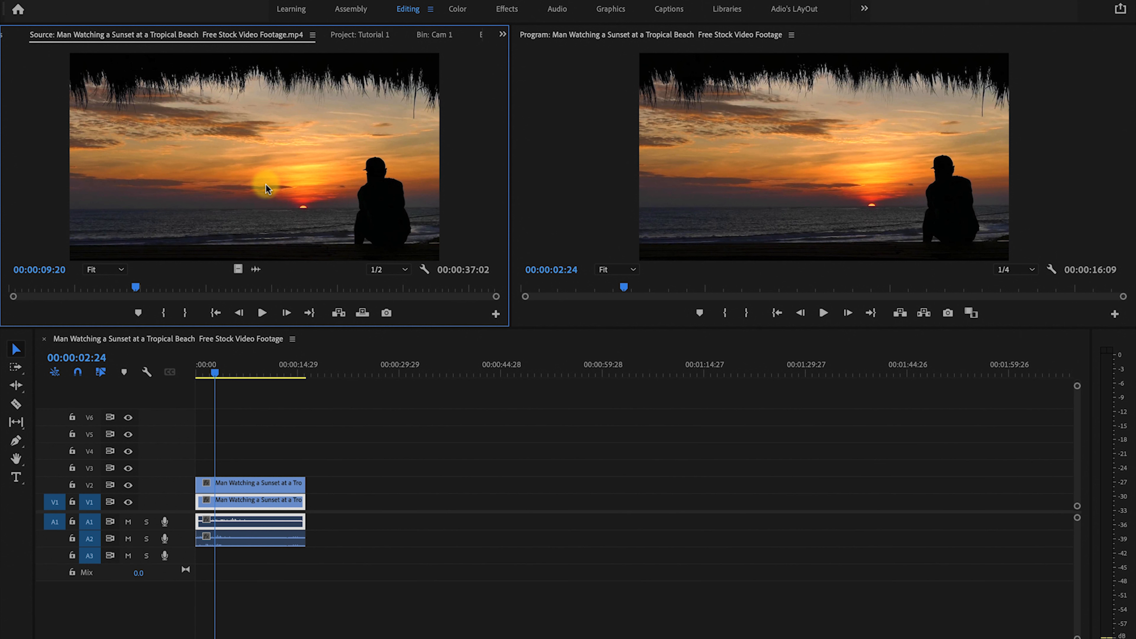
Export the current source frame and name it thumbnail.
{"action": "left_click", "coordinate": [387, 313]}
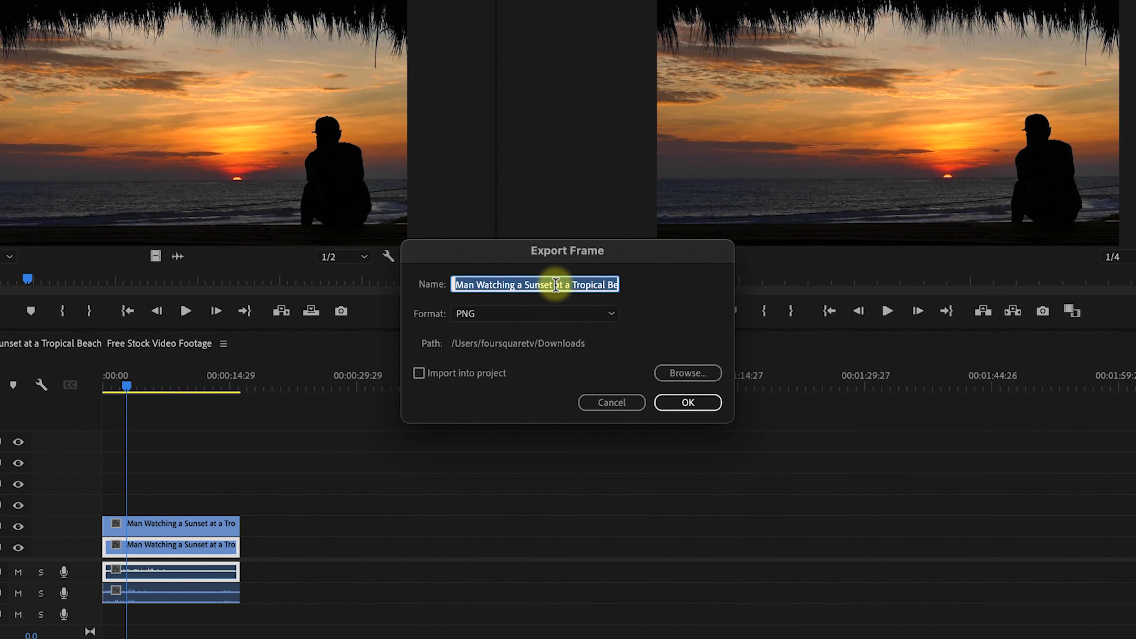
{"action": "type", "text": "thu"}
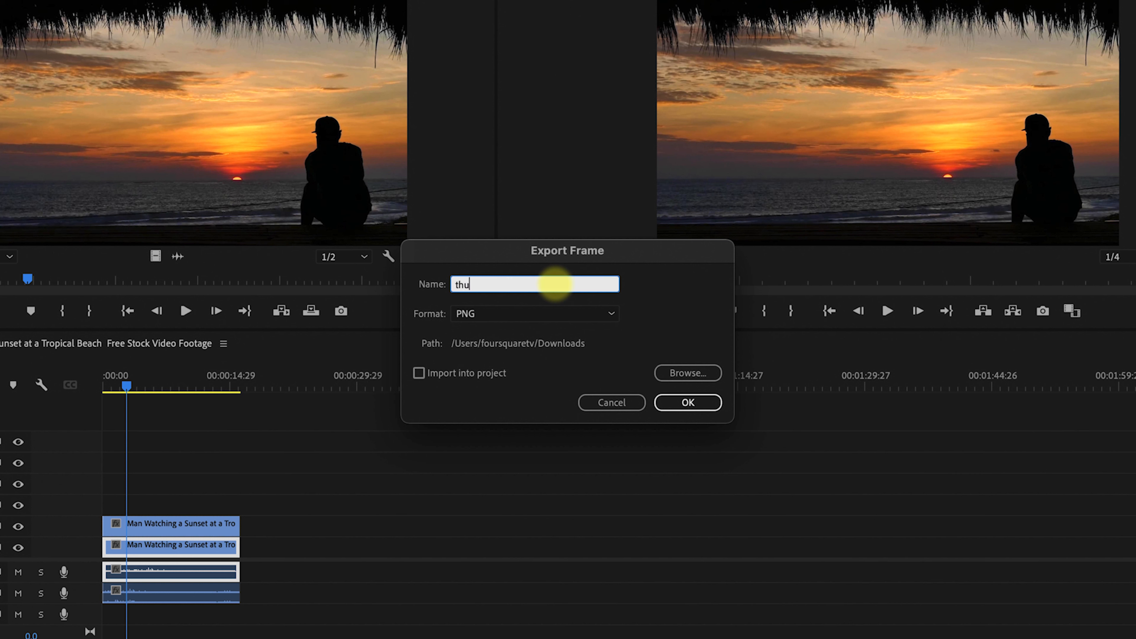
{"action": "type", "text": "mbnail"}
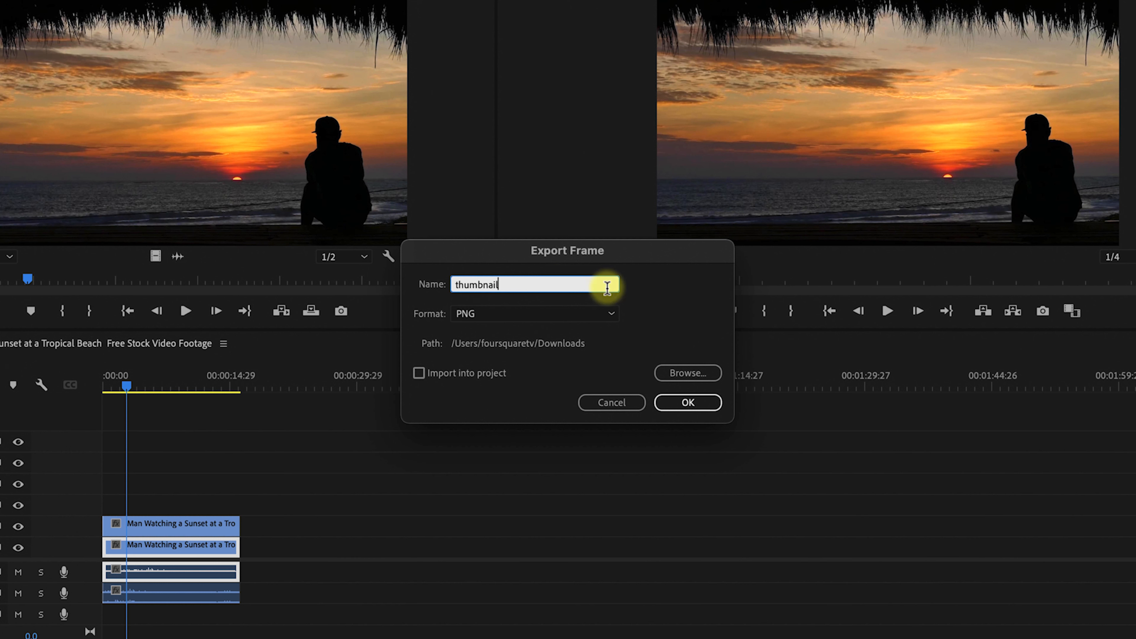
Set the exported frame's format to JPEG.
{"action": "left_click", "coordinate": [604, 315]}
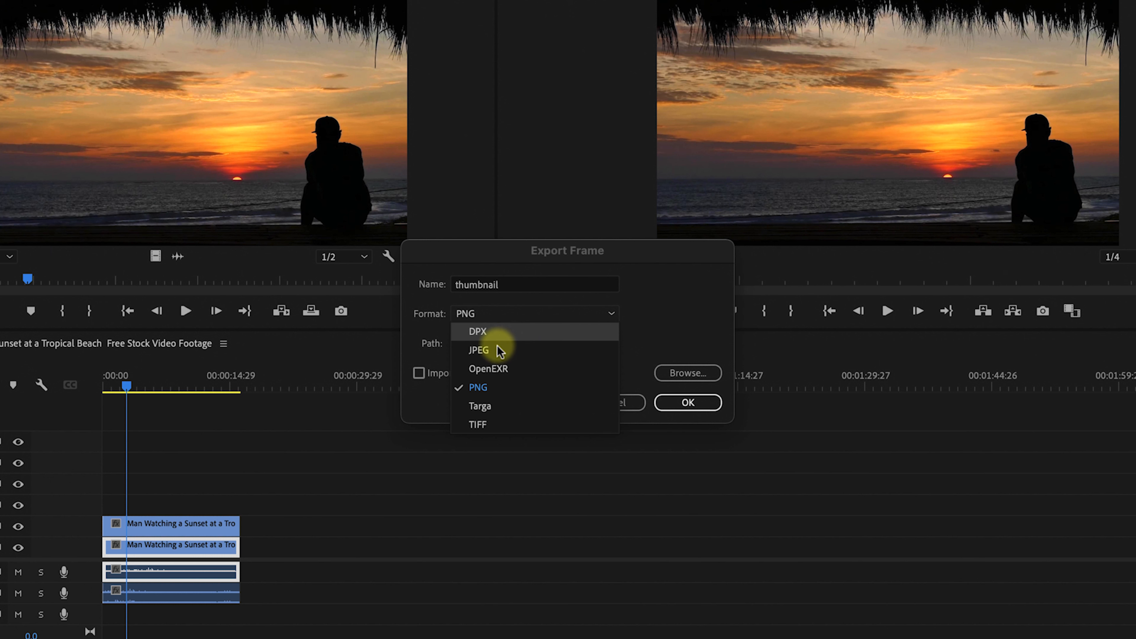
{"action": "key", "text": "Down"}
{"action": "key", "text": "Down"}
{"action": "key", "text": "Down"}
{"action": "key", "text": "Down"}
{"action": "key", "text": "Down"}
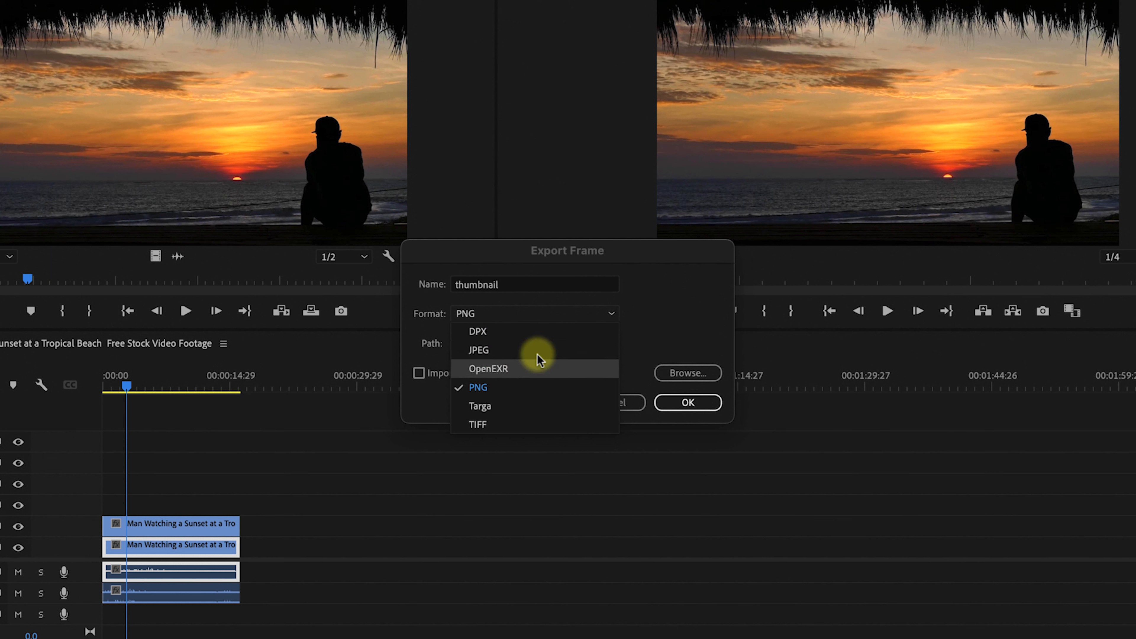
{"action": "key", "text": "Up"}
{"action": "key", "text": "Up"}
{"action": "key", "text": "Up"}
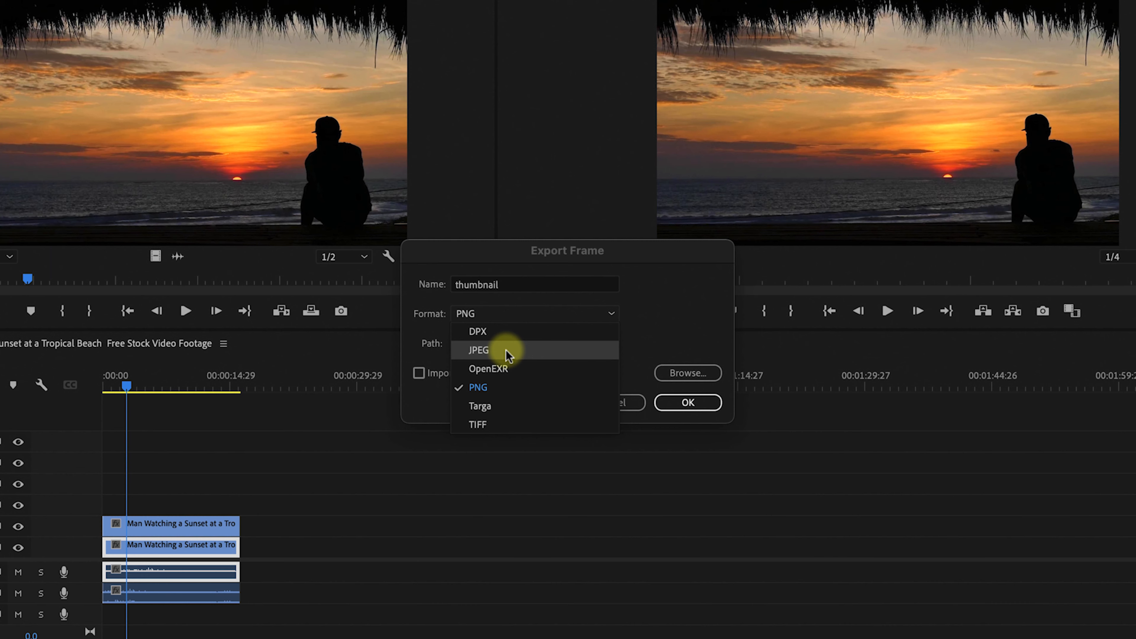
{"action": "left_click", "coordinate": [506, 351]}
Choose the Pictures folder as the export frame destination.
{"action": "left_click", "coordinate": [688, 373]}
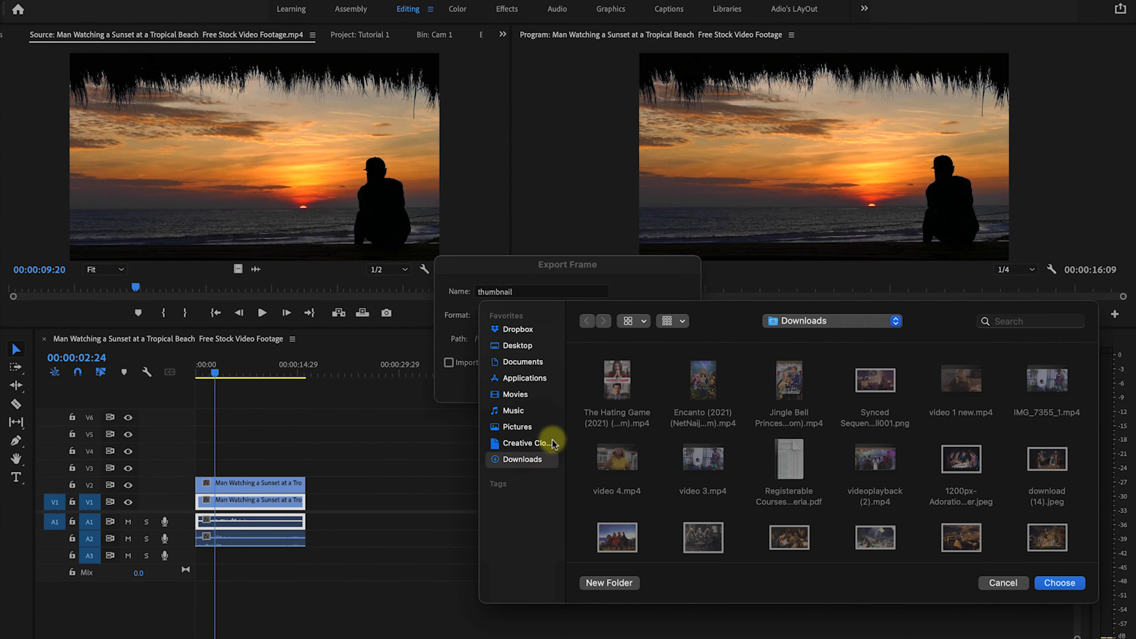
{"action": "left_click", "coordinate": [519, 427]}
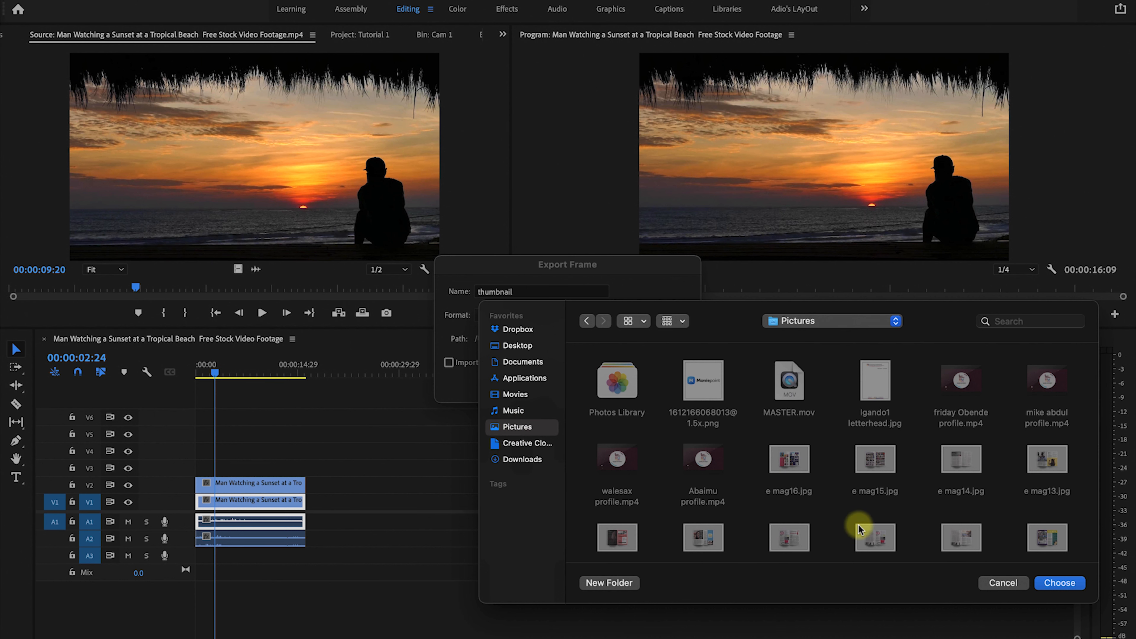
{"action": "left_click", "coordinate": [1058, 582]}
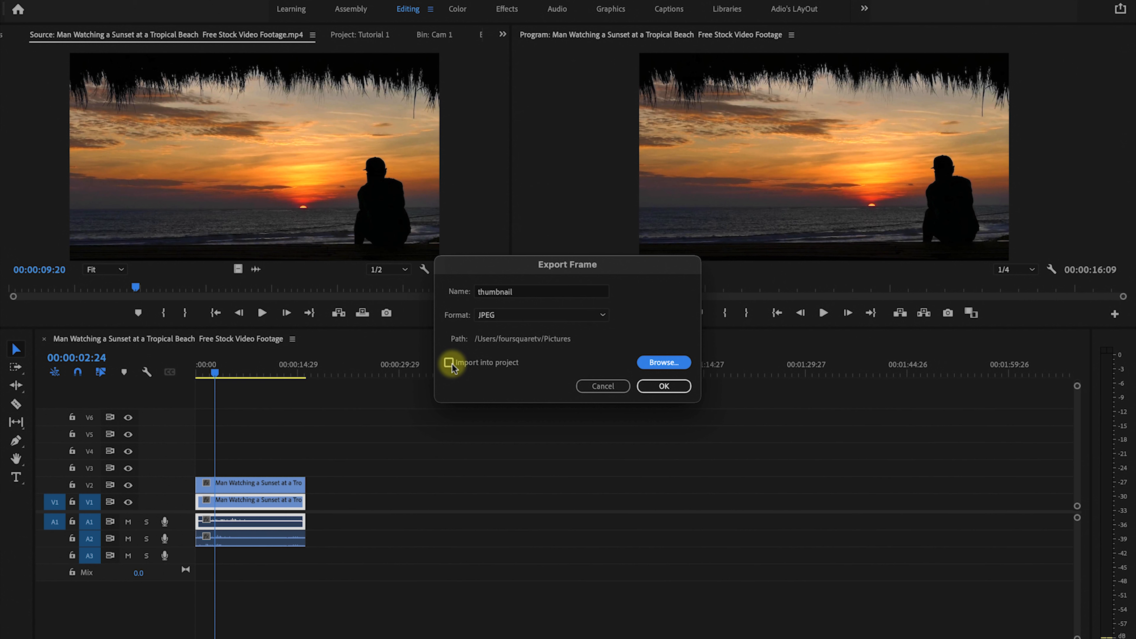
Enable Import into project and confirm the frame export.
{"action": "left_click", "coordinate": [450, 363]}
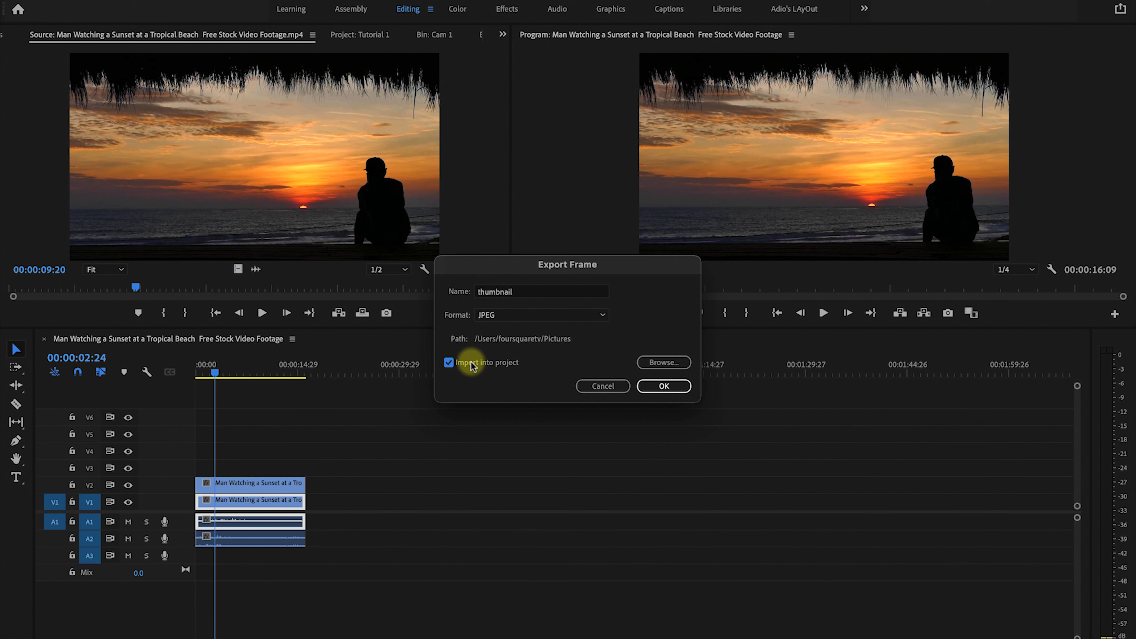
{"action": "left_click", "coordinate": [660, 386]}
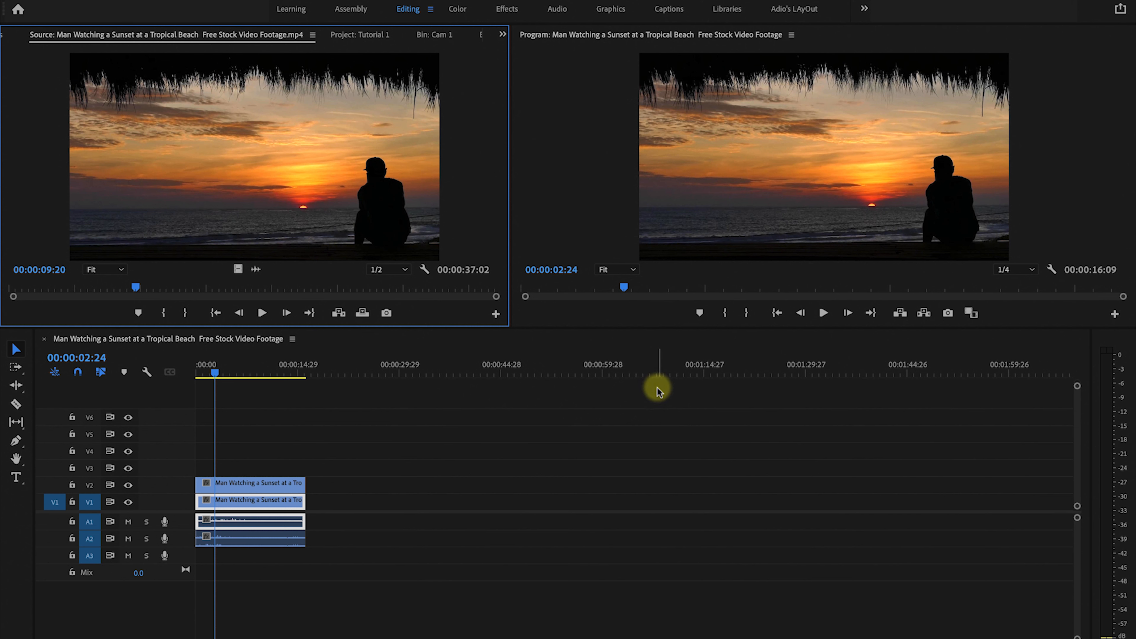
Switch to Finder and preview the exported thumbnail.jpg in the Pictures folder.
{"action": "mouse_move", "coordinate": [343, 637]}
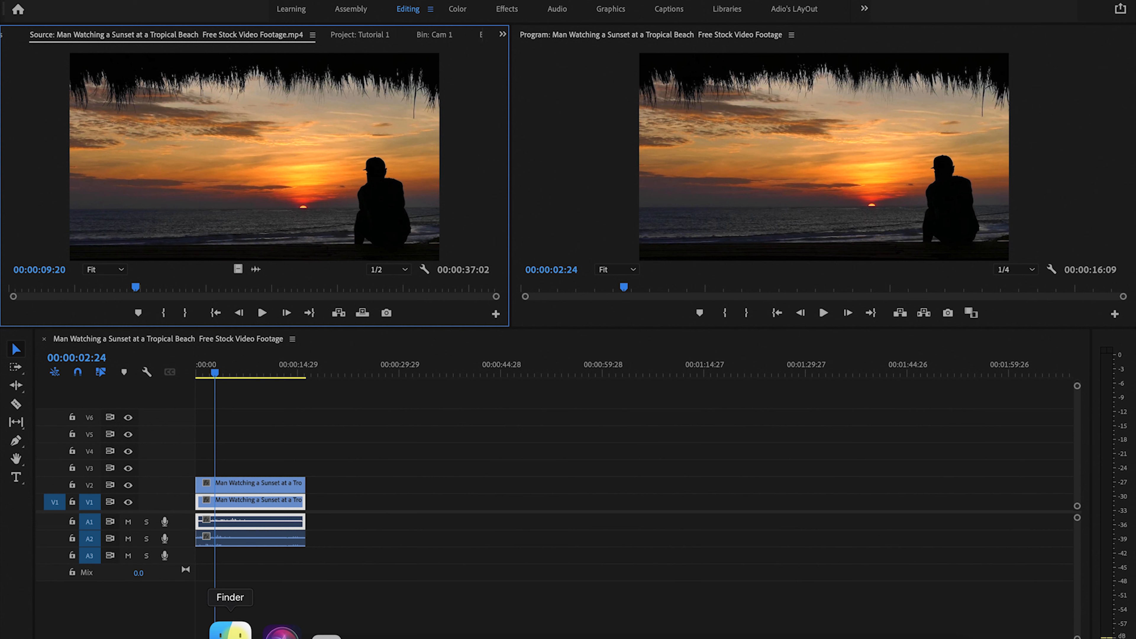
{"action": "left_click", "coordinate": [231, 631]}
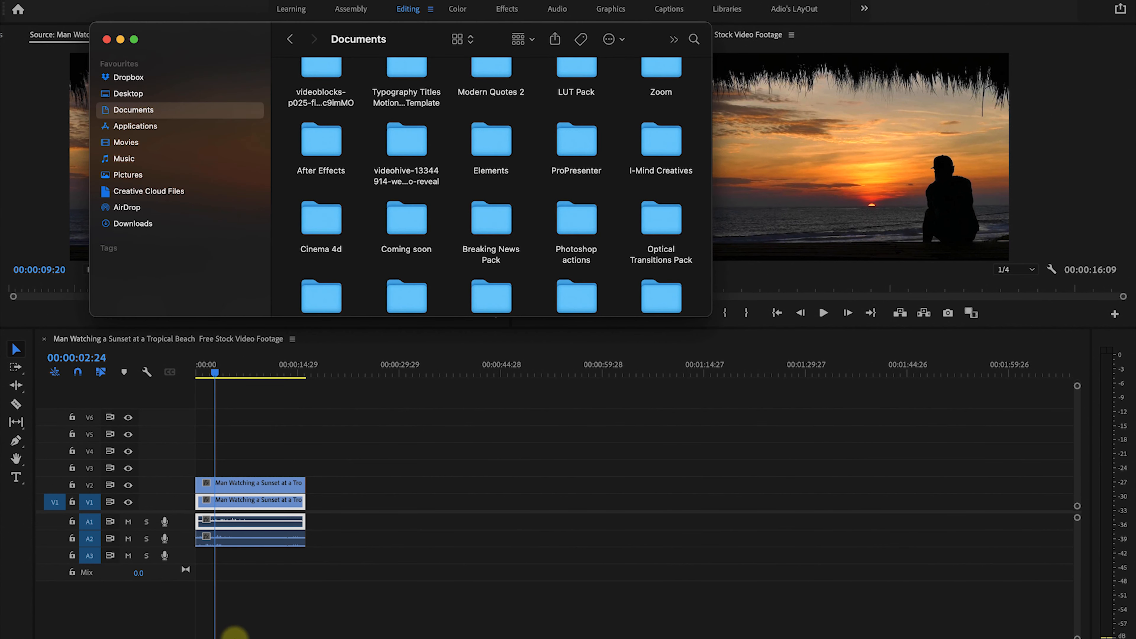
{"action": "left_click", "coordinate": [135, 175]}
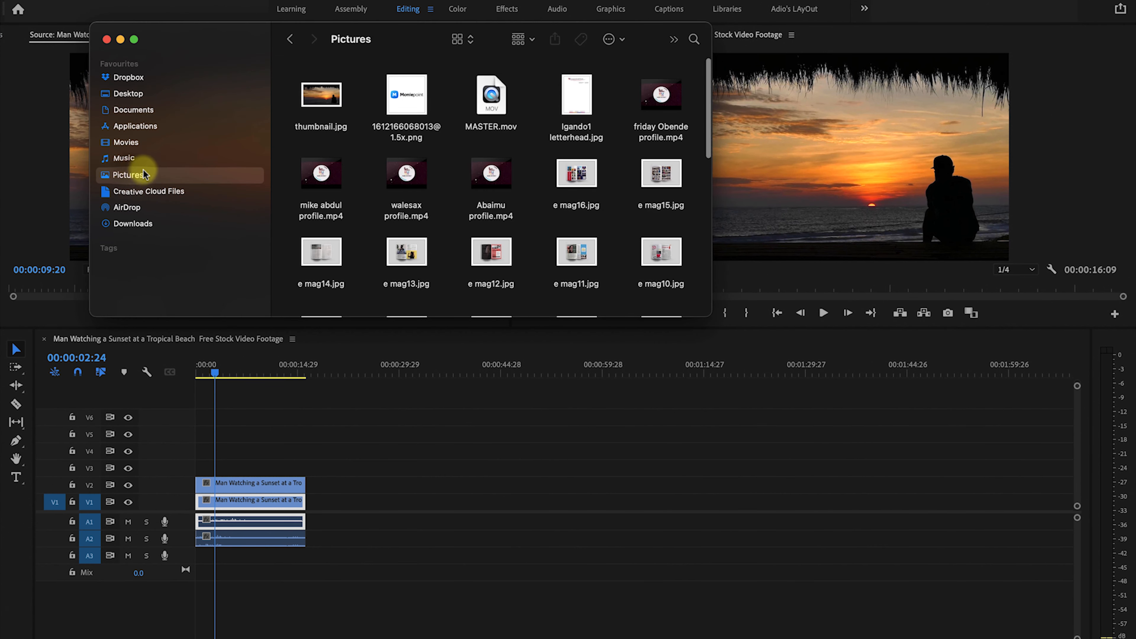
{"action": "left_click", "coordinate": [326, 94]}
{"action": "key", "text": "space"}
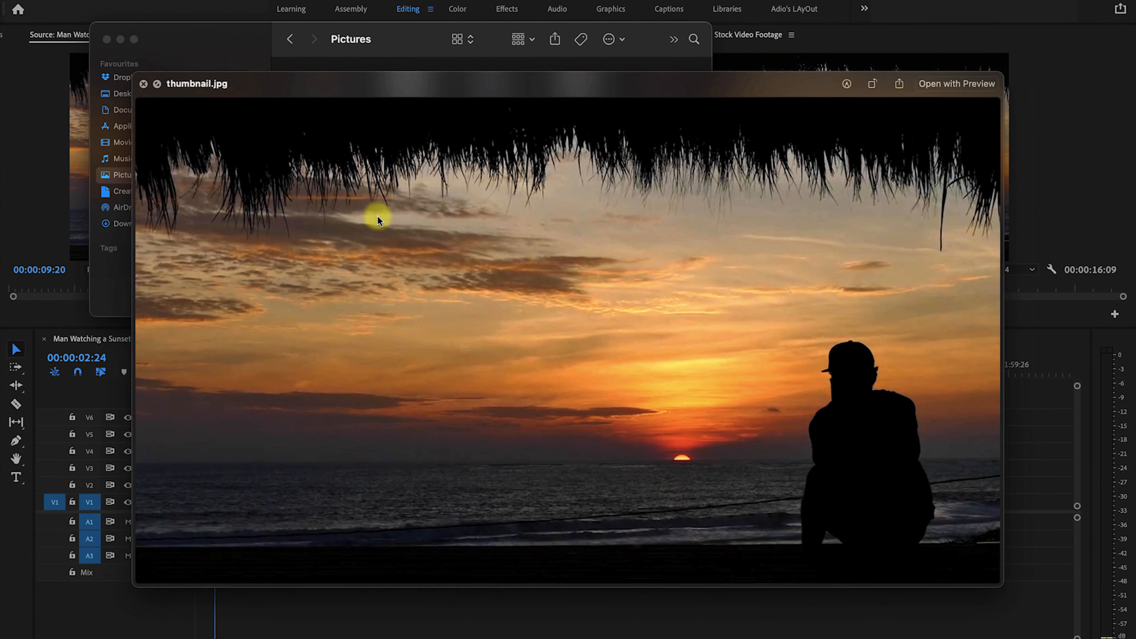
{"action": "key", "text": "space"}
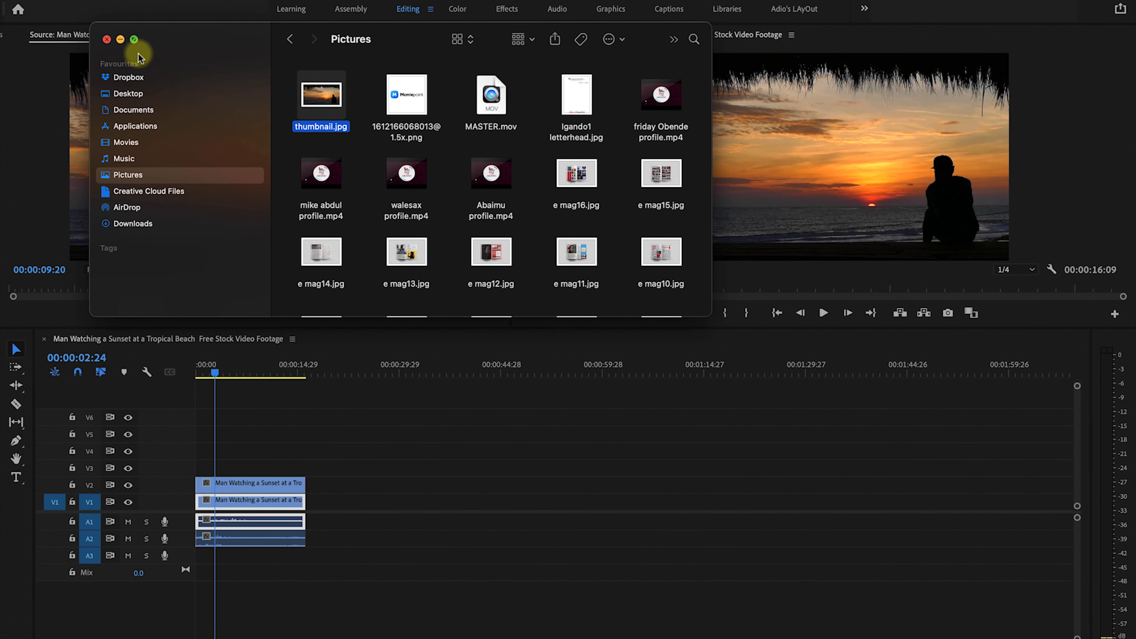
{"action": "left_click", "coordinate": [118, 39]}
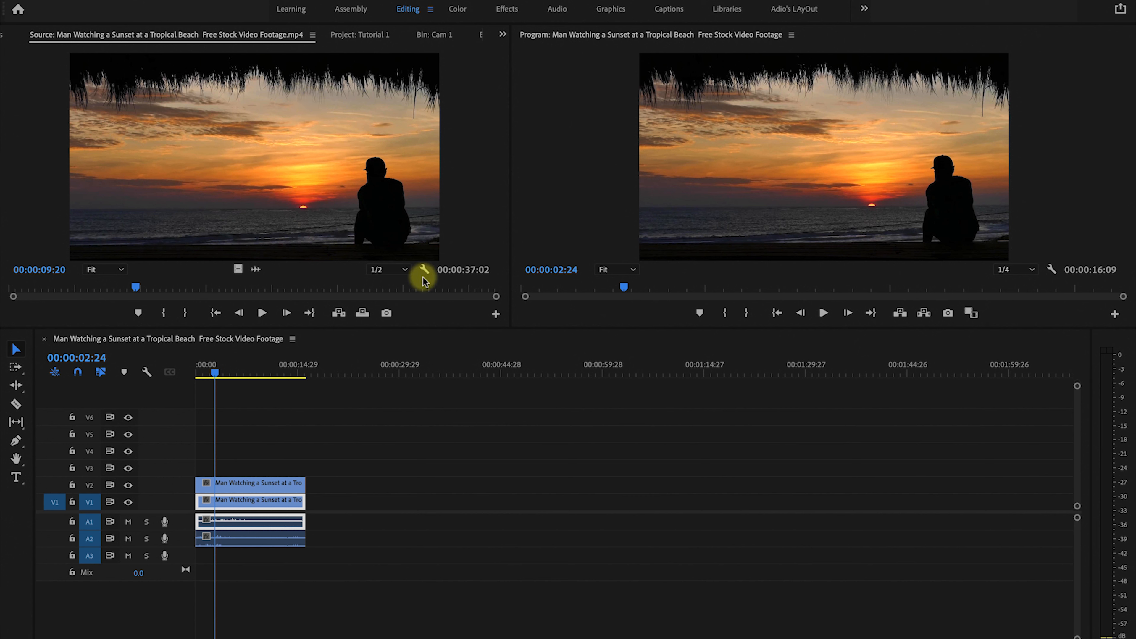
Move thumbnail.jpg into the Images bin in the Project panel.
{"action": "left_click", "coordinate": [365, 38]}
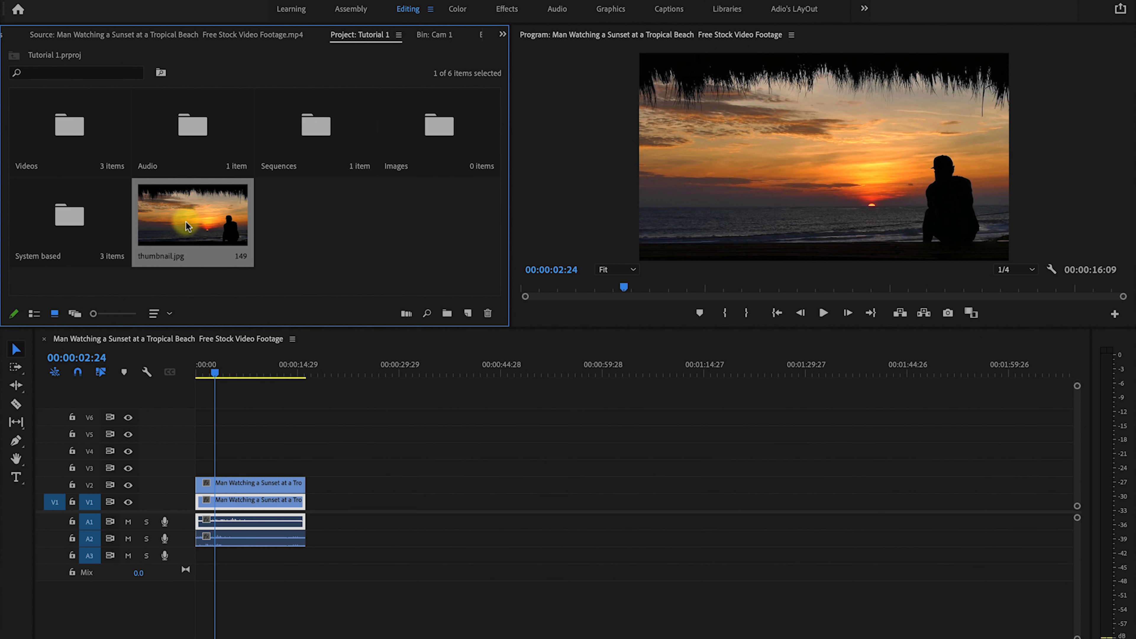
{"action": "left_click_drag", "start_coordinate": [176, 222], "coordinate": [453, 134]}
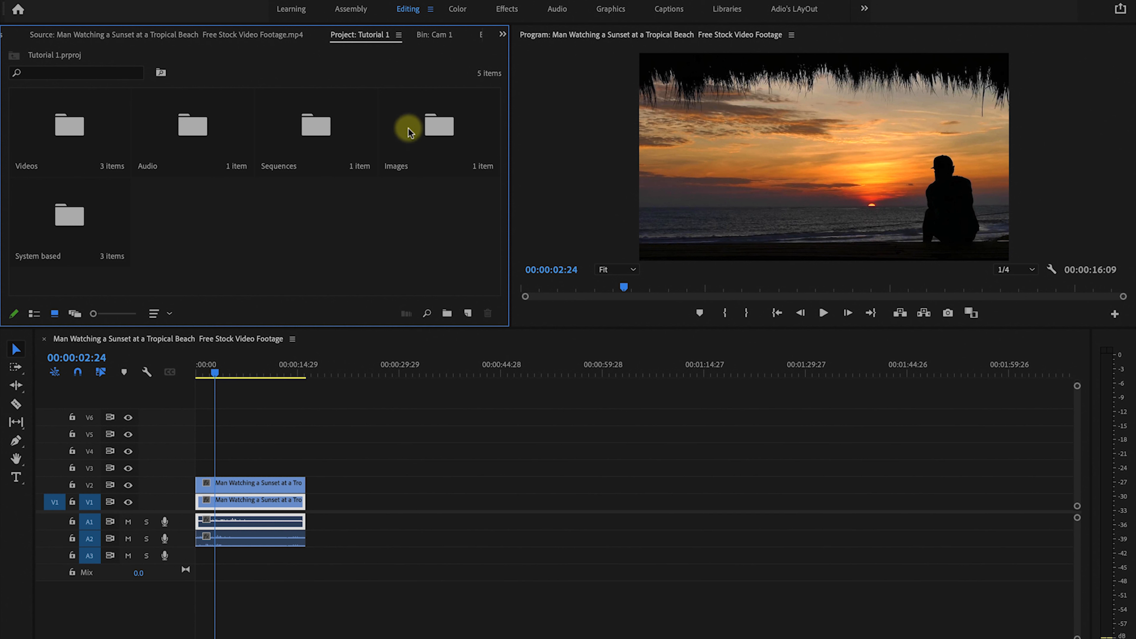
Park the timeline playhead at 00:00:19:17 and mark an In point at 00:00:10:12 and an Out point at 00:00:18:04 on the sunset source clip.
{"action": "double_click", "coordinate": [441, 128]}
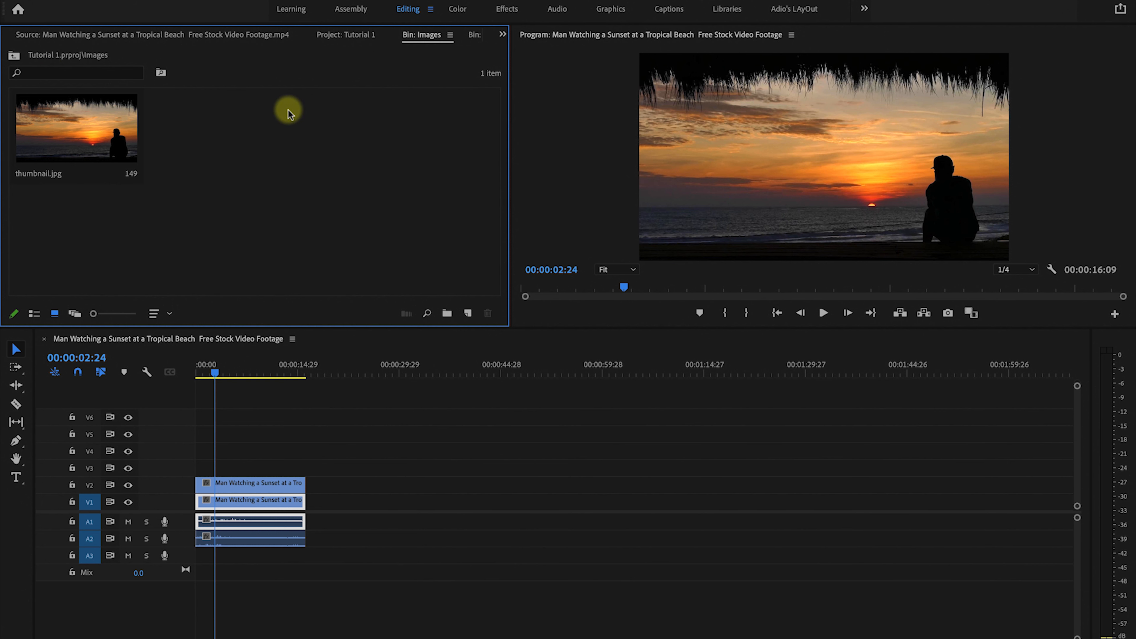
{"action": "left_click", "coordinate": [145, 36]}
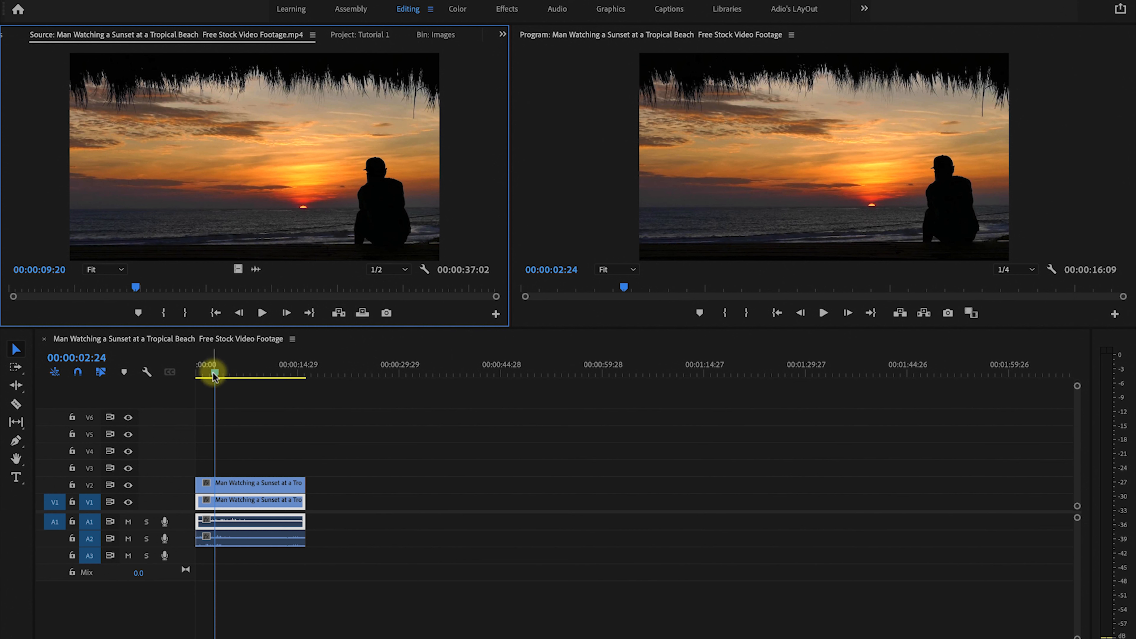
{"action": "left_click_drag", "start_coordinate": [213, 375], "coordinate": [327, 372]}
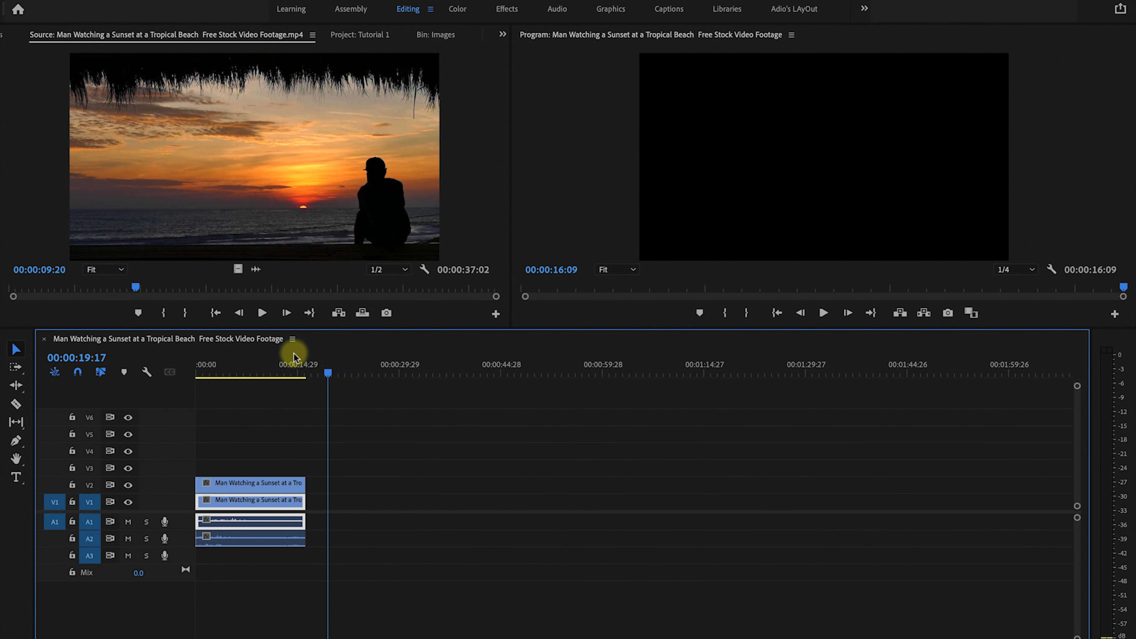
{"action": "mouse_move", "coordinate": [136, 287]}
{"action": "left_mouse_down"}
{"action": "mouse_move", "coordinate": [126, 288]}
{"action": "mouse_move", "coordinate": [145, 287]}
{"action": "left_mouse_up"}
{"action": "left_click", "coordinate": [164, 314]}
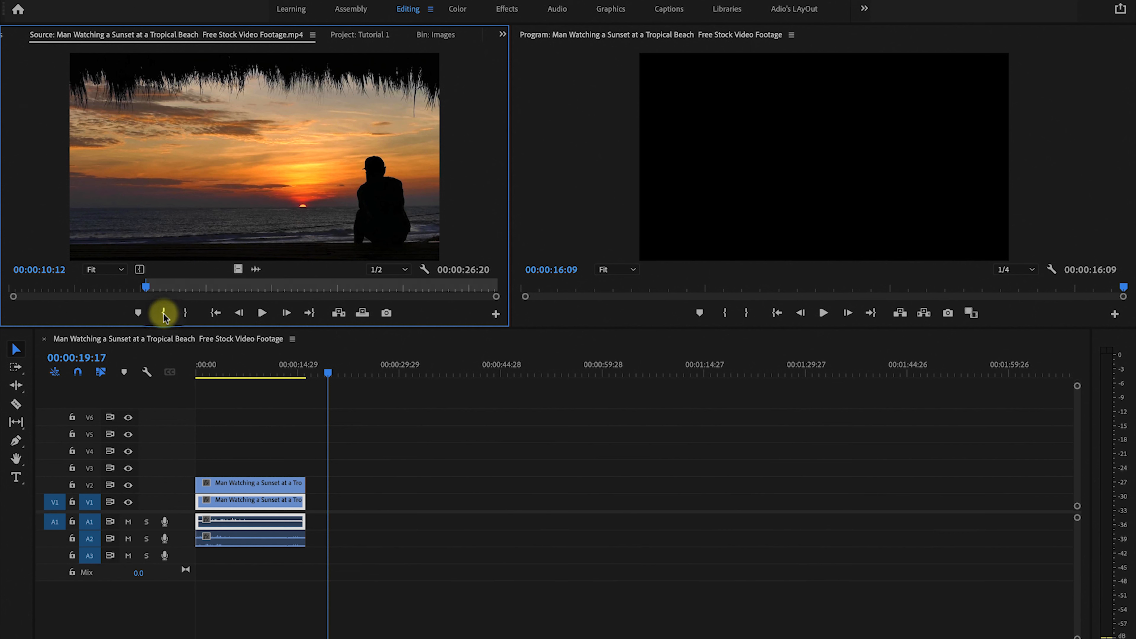
{"action": "left_click_drag", "start_coordinate": [146, 287], "coordinate": [247, 287]}
{"action": "left_click", "coordinate": [185, 312]}
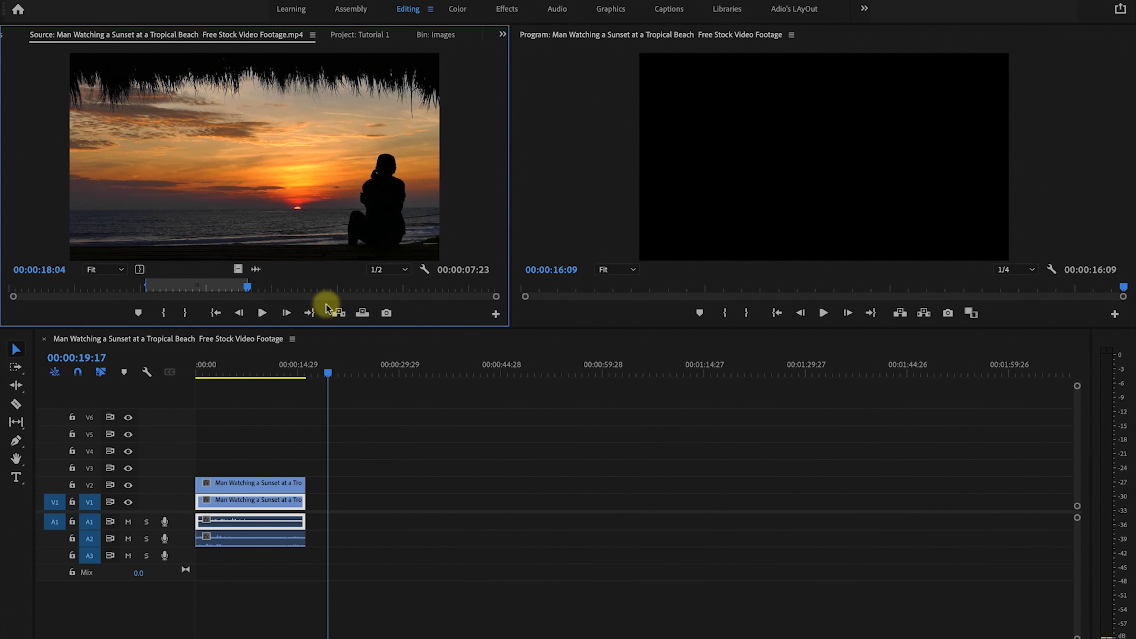
{"action": "left_click_drag", "start_coordinate": [286, 203], "coordinate": [434, 509]}
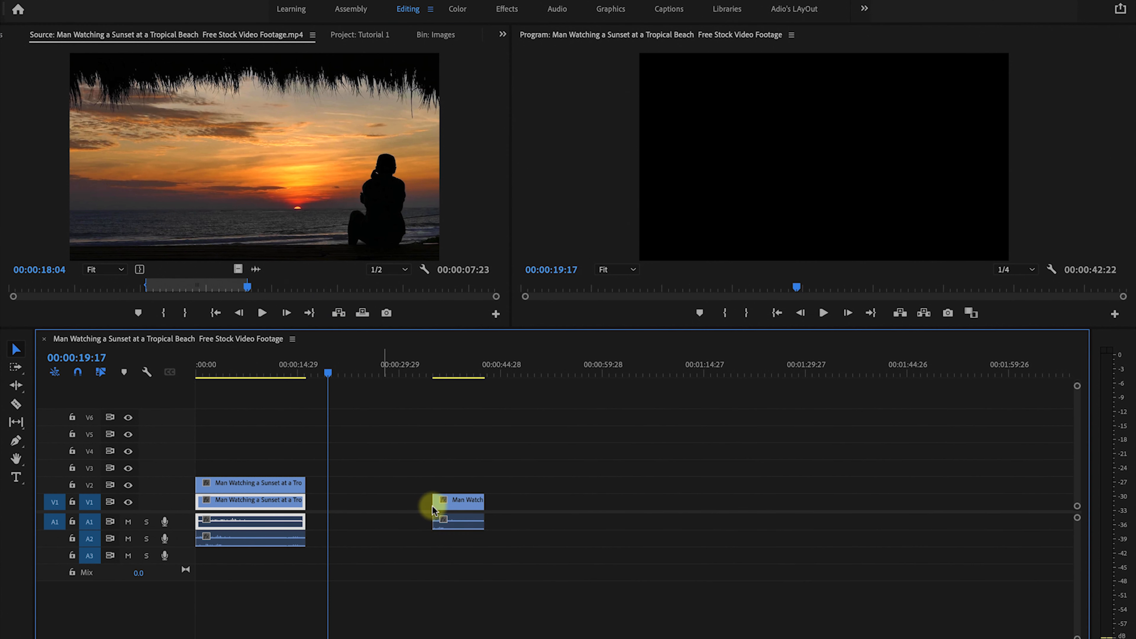
{"action": "left_click", "coordinate": [433, 509]}
{"action": "key", "text": "Delete"}
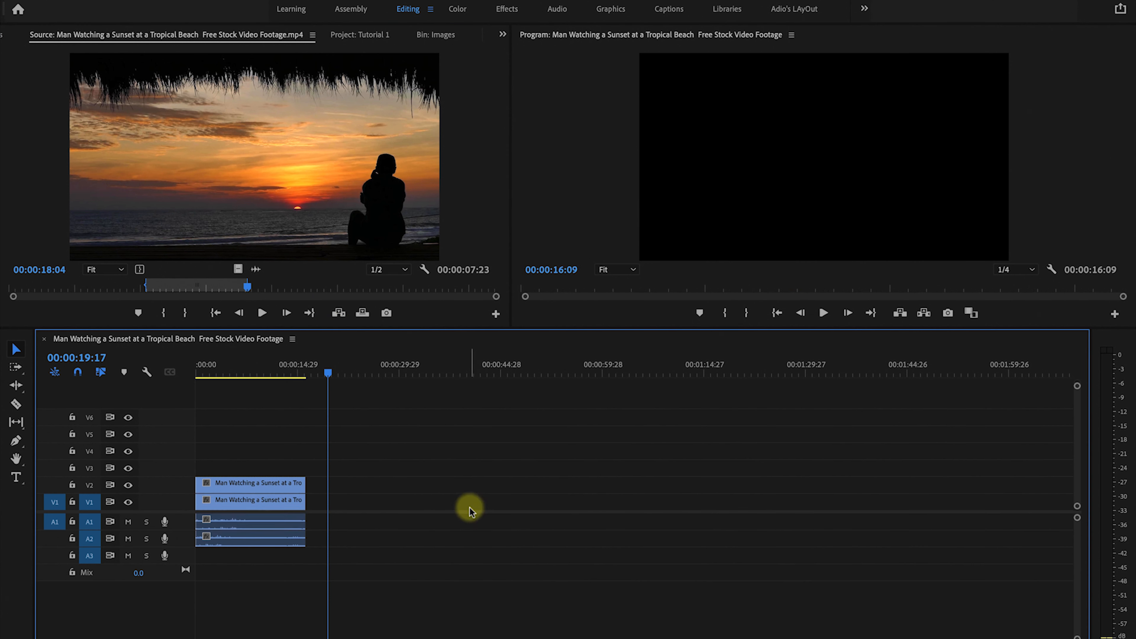
Insert the marked source range at the timeline playhead.
{"action": "left_click", "coordinate": [338, 314]}
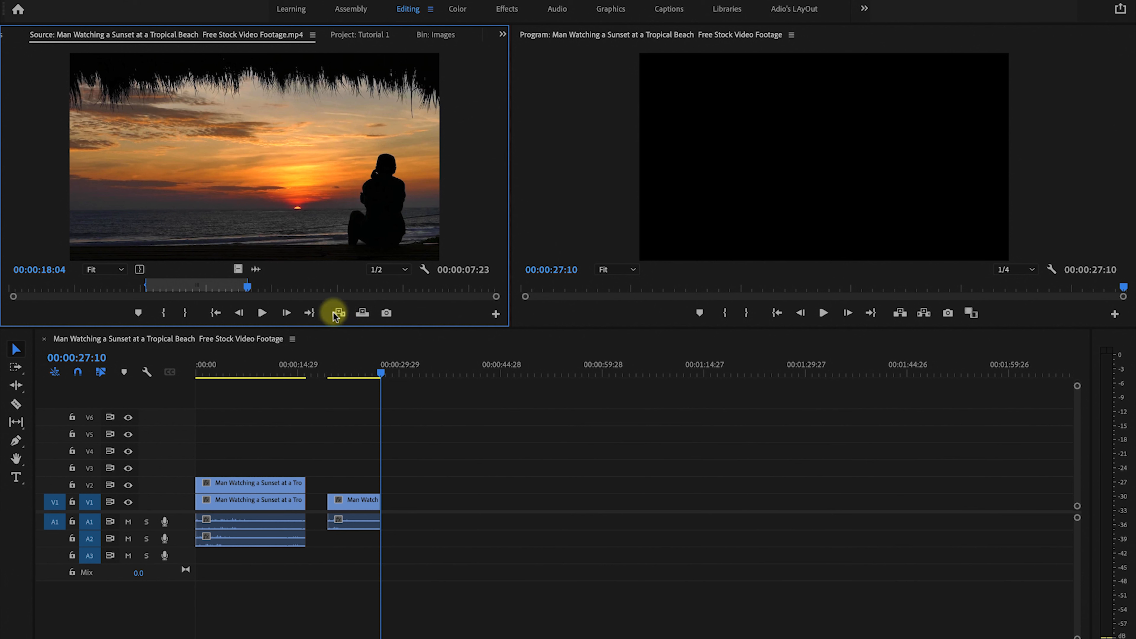
Mark a new source In point at 00:00:22:06 and Out point at 00:00:27:27, and insert that range at the playhead.
{"action": "left_click_drag", "start_coordinate": [247, 287], "coordinate": [302, 290]}
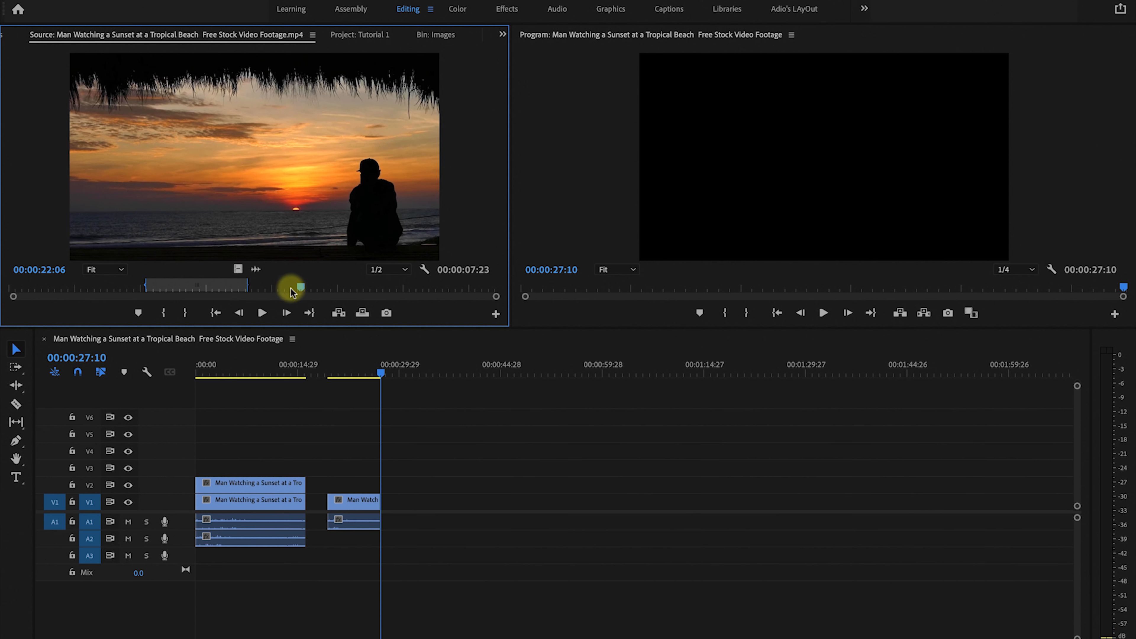
{"action": "left_click", "coordinate": [164, 312]}
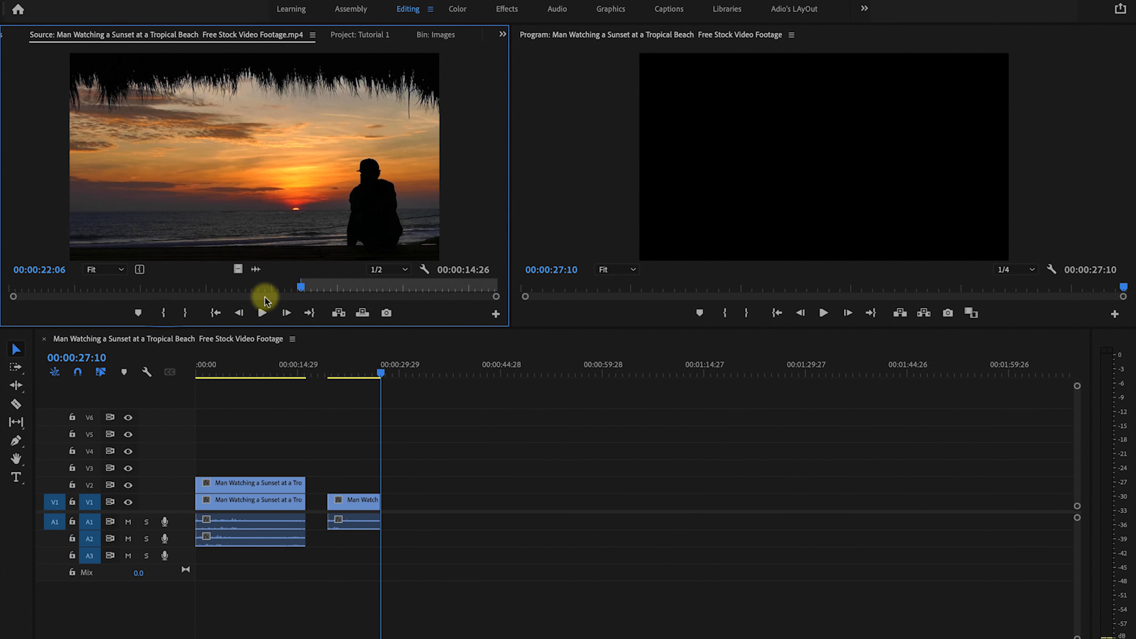
{"action": "left_click_drag", "start_coordinate": [322, 289], "coordinate": [376, 289]}
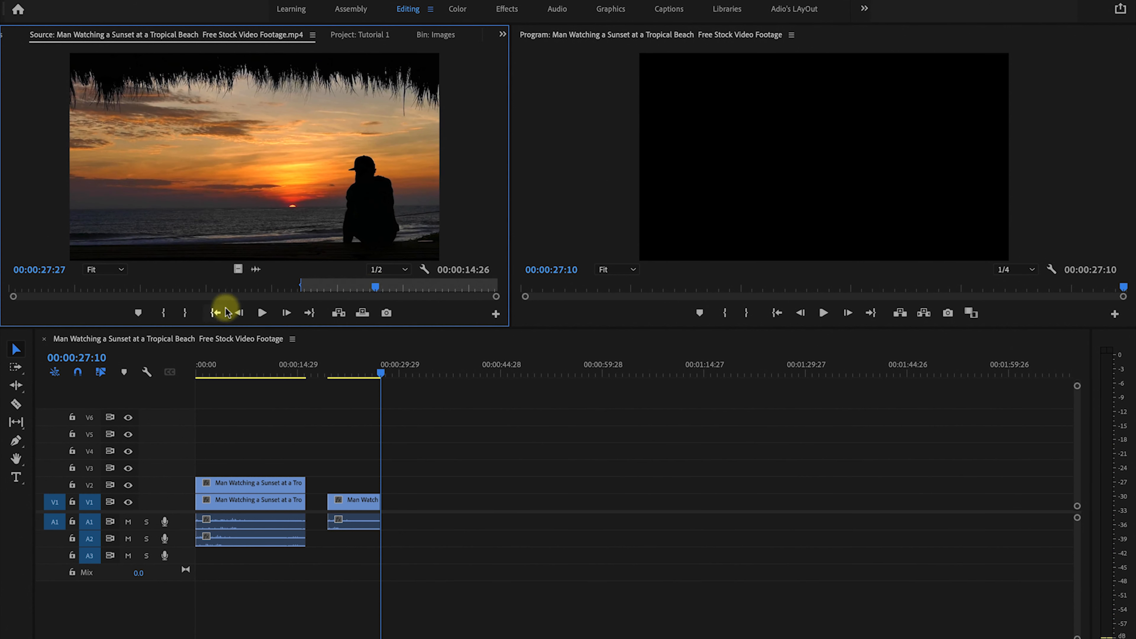
{"action": "left_click", "coordinate": [184, 313]}
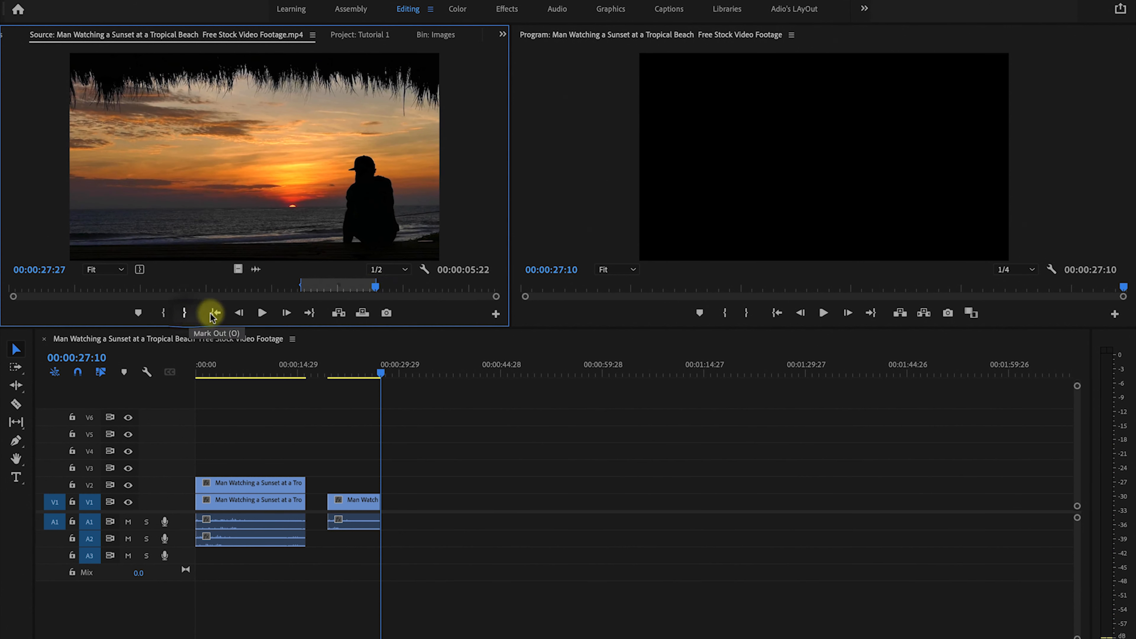
{"action": "left_click", "coordinate": [338, 314]}
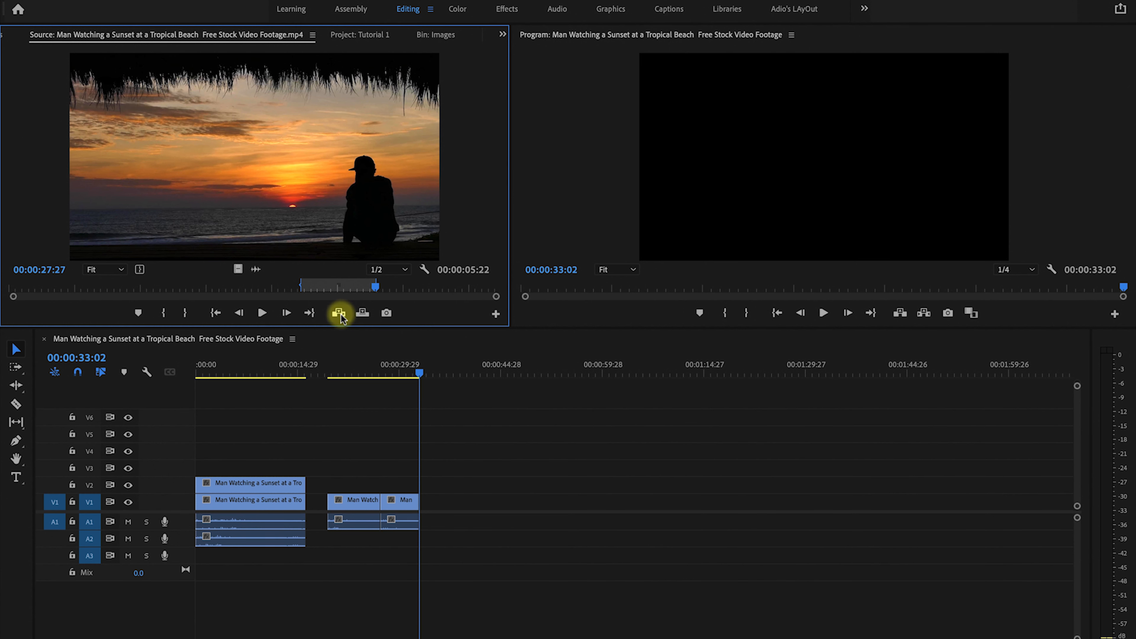
Load the Piano Playing Close Up clip from the Cam 2 bin, mark a 00:00:03:05 range starting at 00:00:09:17, and insert it.
{"action": "double_click", "coordinate": [196, 126]}
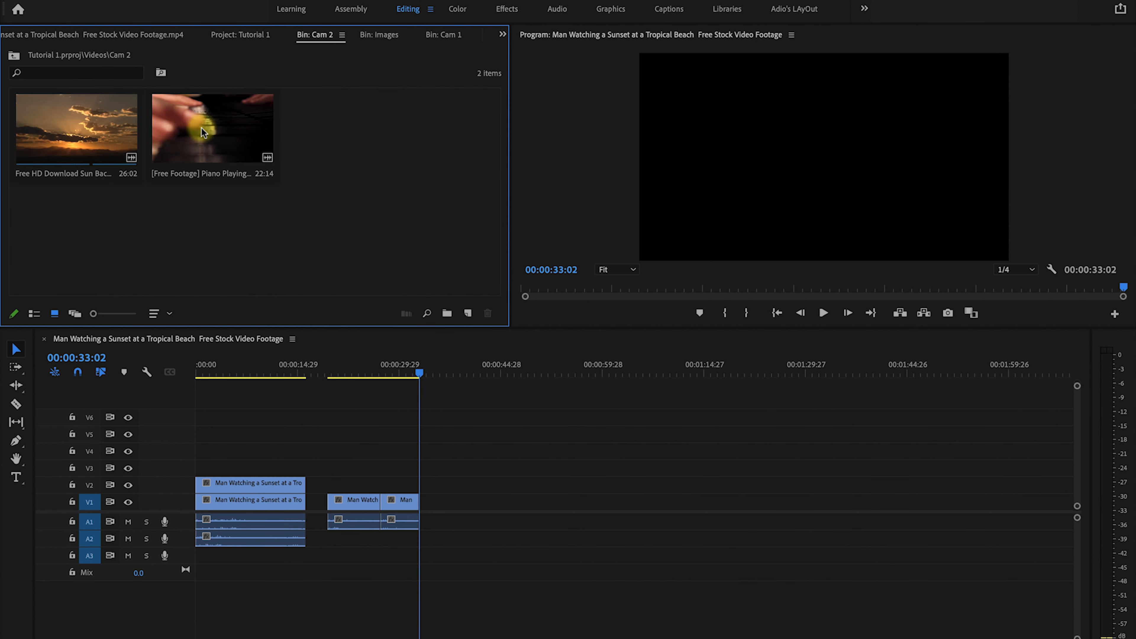
{"action": "double_click", "coordinate": [213, 131]}
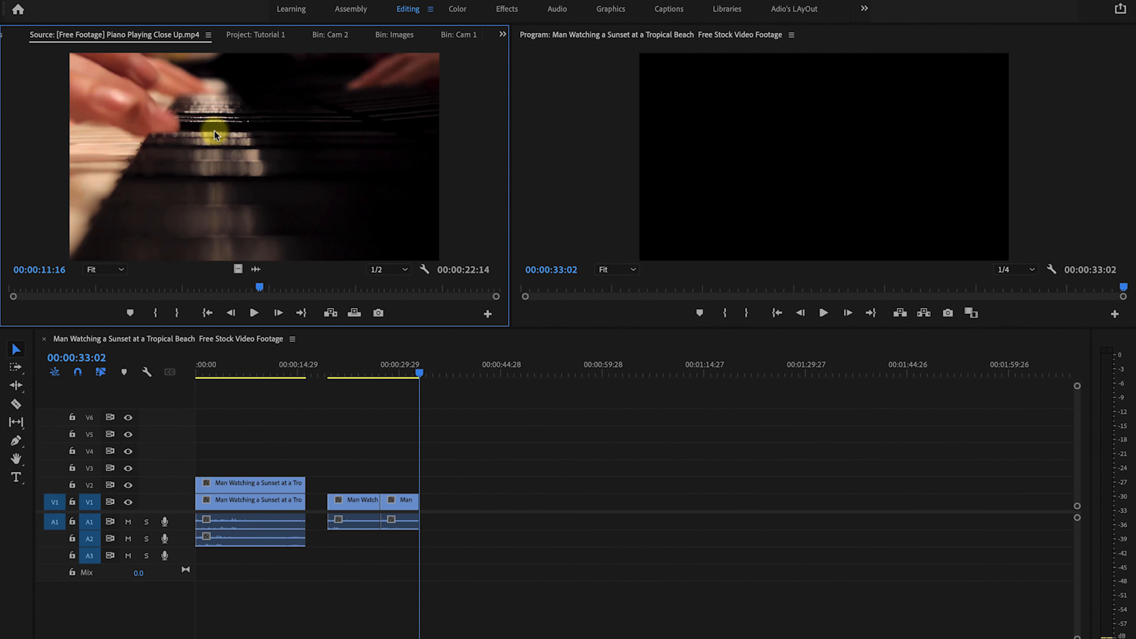
{"action": "left_click", "coordinate": [260, 288]}
{"action": "left_click_drag", "start_coordinate": [260, 291], "coordinate": [218, 286]}
{"action": "left_click", "coordinate": [155, 311]}
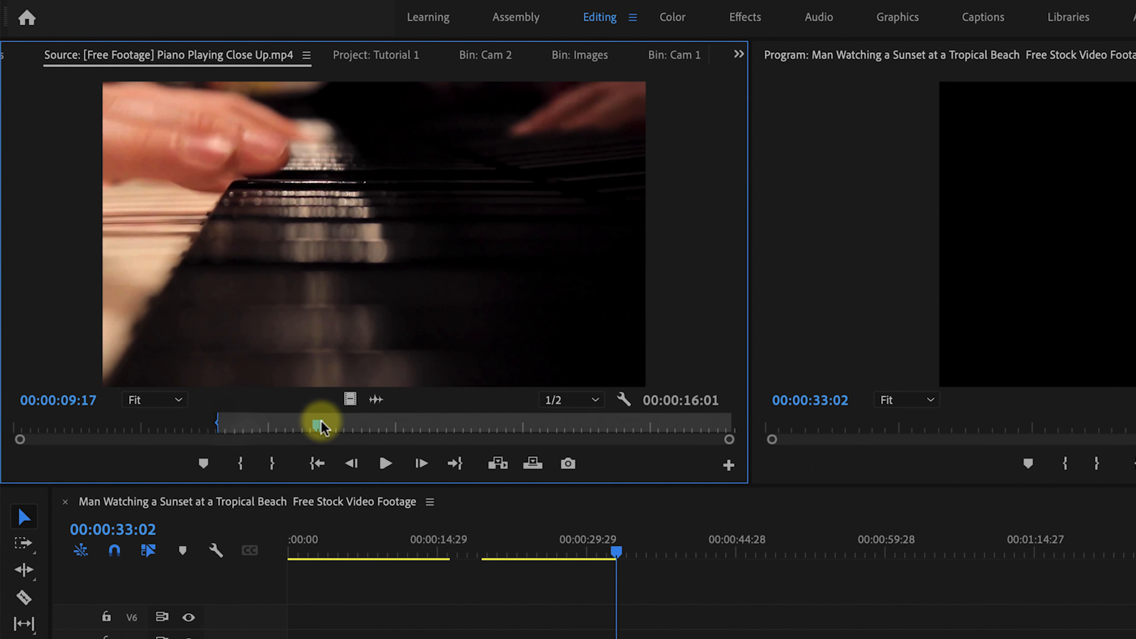
{"action": "left_click", "coordinate": [271, 463]}
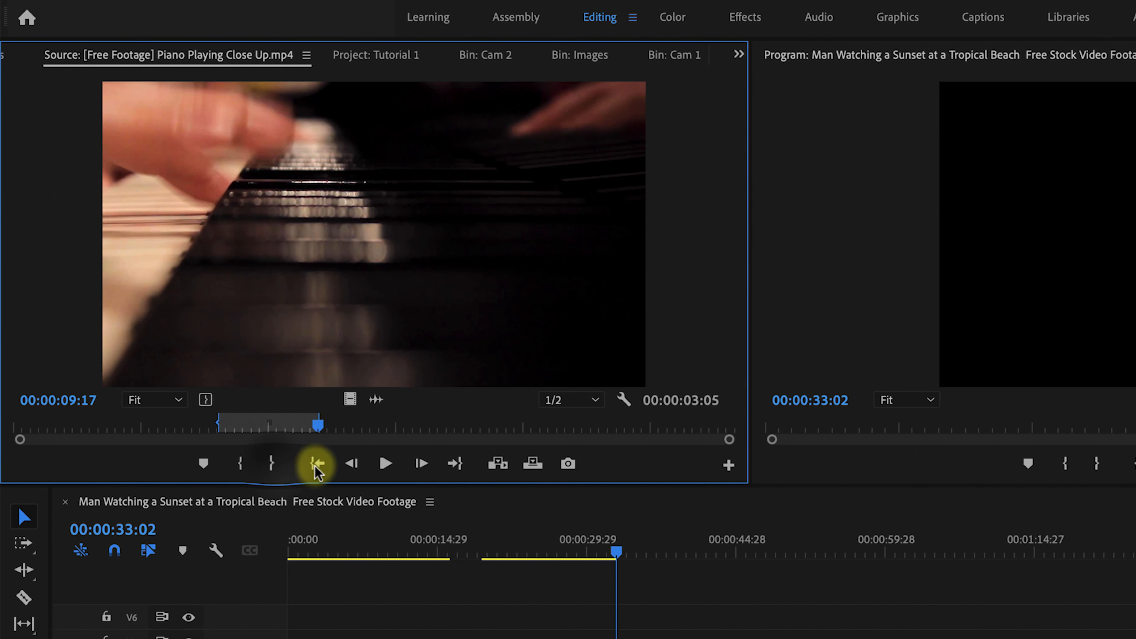
{"action": "left_click", "coordinate": [497, 465]}
Mark the piano clip's In point at 00:00:14:12 and Out point at 00:00:17:22, and insert that range at the playhead.
{"action": "left_click_drag", "start_coordinate": [318, 425], "coordinate": [472, 425]}
{"action": "left_click", "coordinate": [240, 463]}
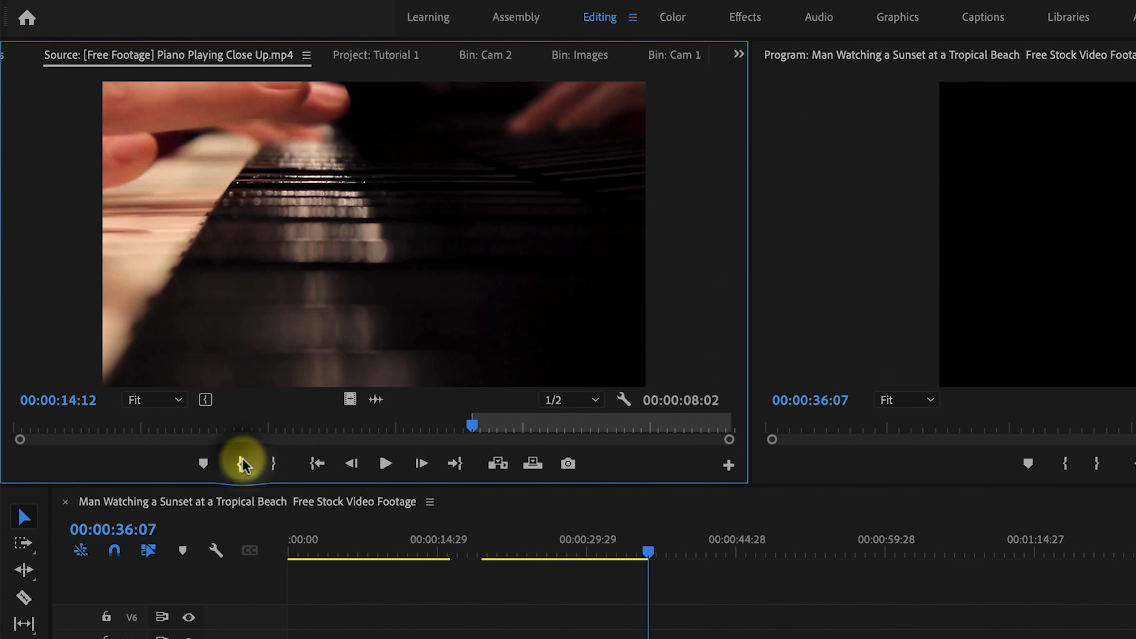
{"action": "left_click_drag", "start_coordinate": [472, 431], "coordinate": [576, 428]}
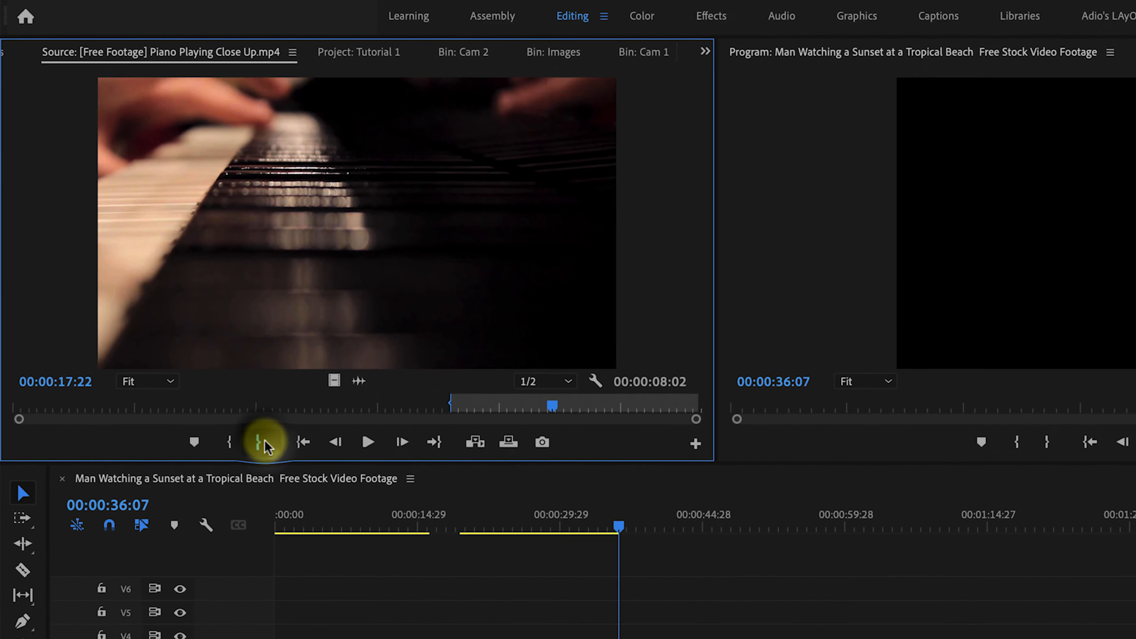
{"action": "left_click", "coordinate": [267, 445]}
{"action": "left_click", "coordinate": [483, 449]}
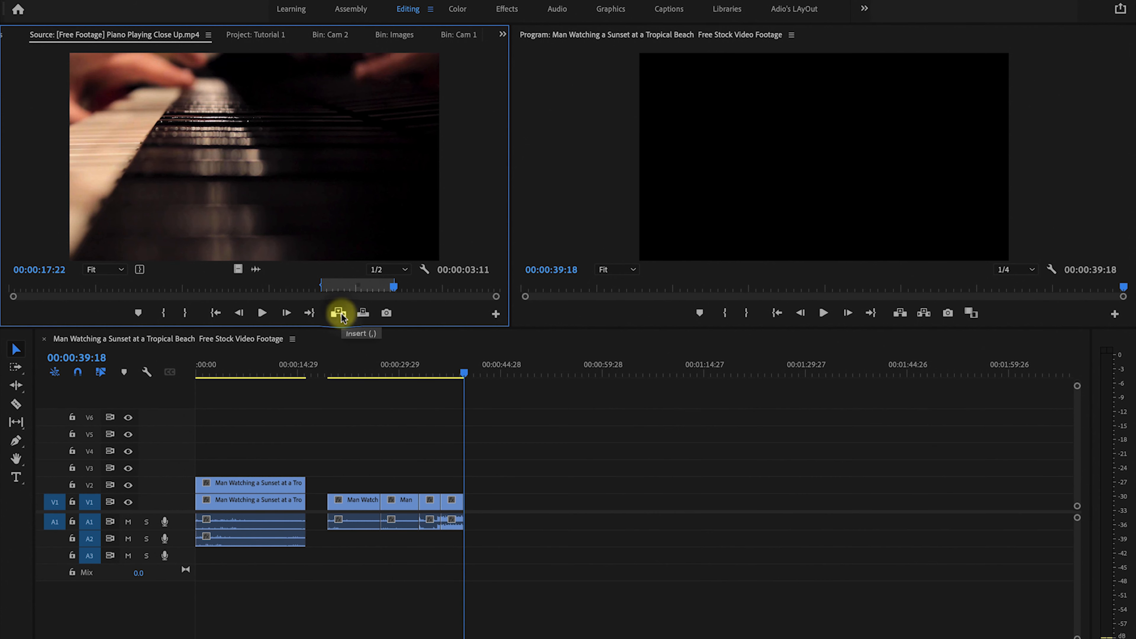
Play back the newly inserted clips in the timeline from about 00:00:27:14.
{"action": "left_click", "coordinate": [382, 378]}
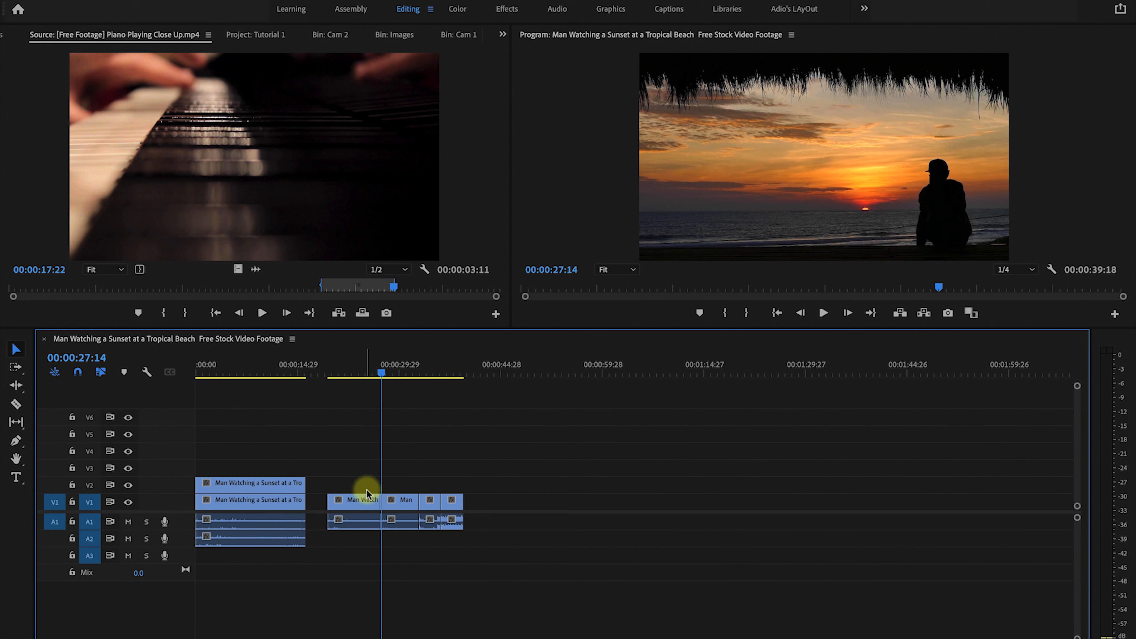
{"action": "key", "text": "space"}
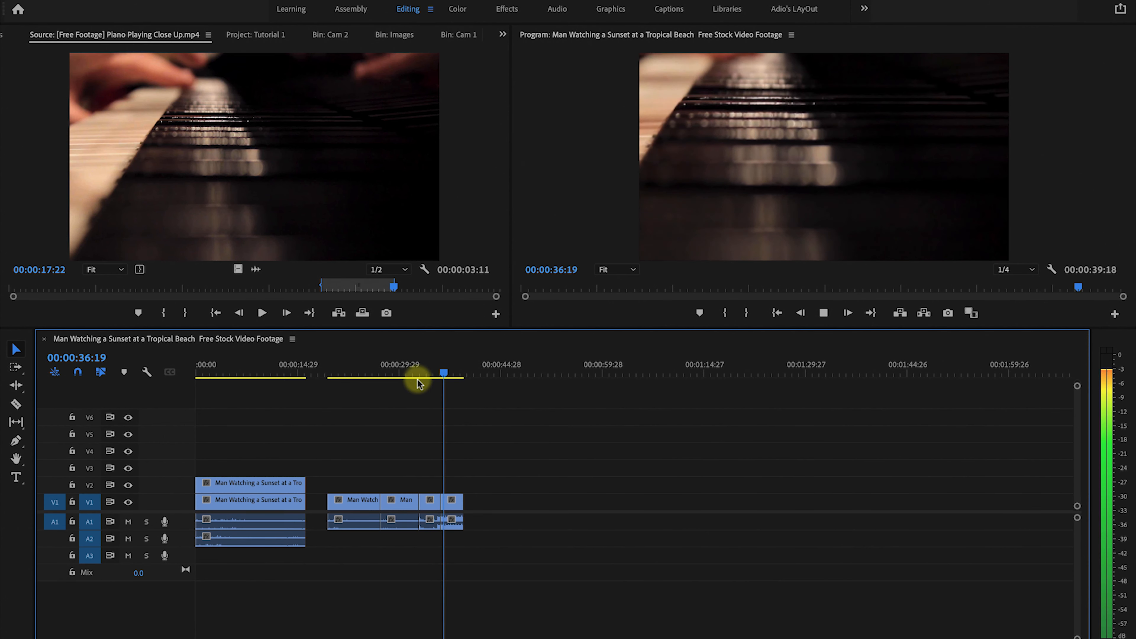
{"action": "key", "text": "space"}
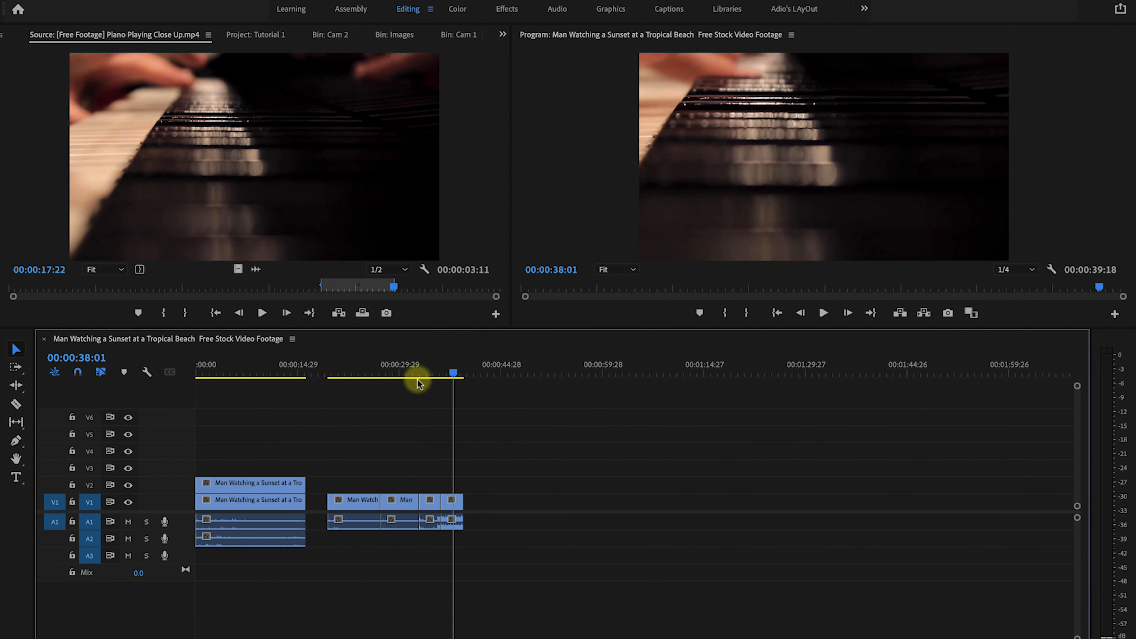